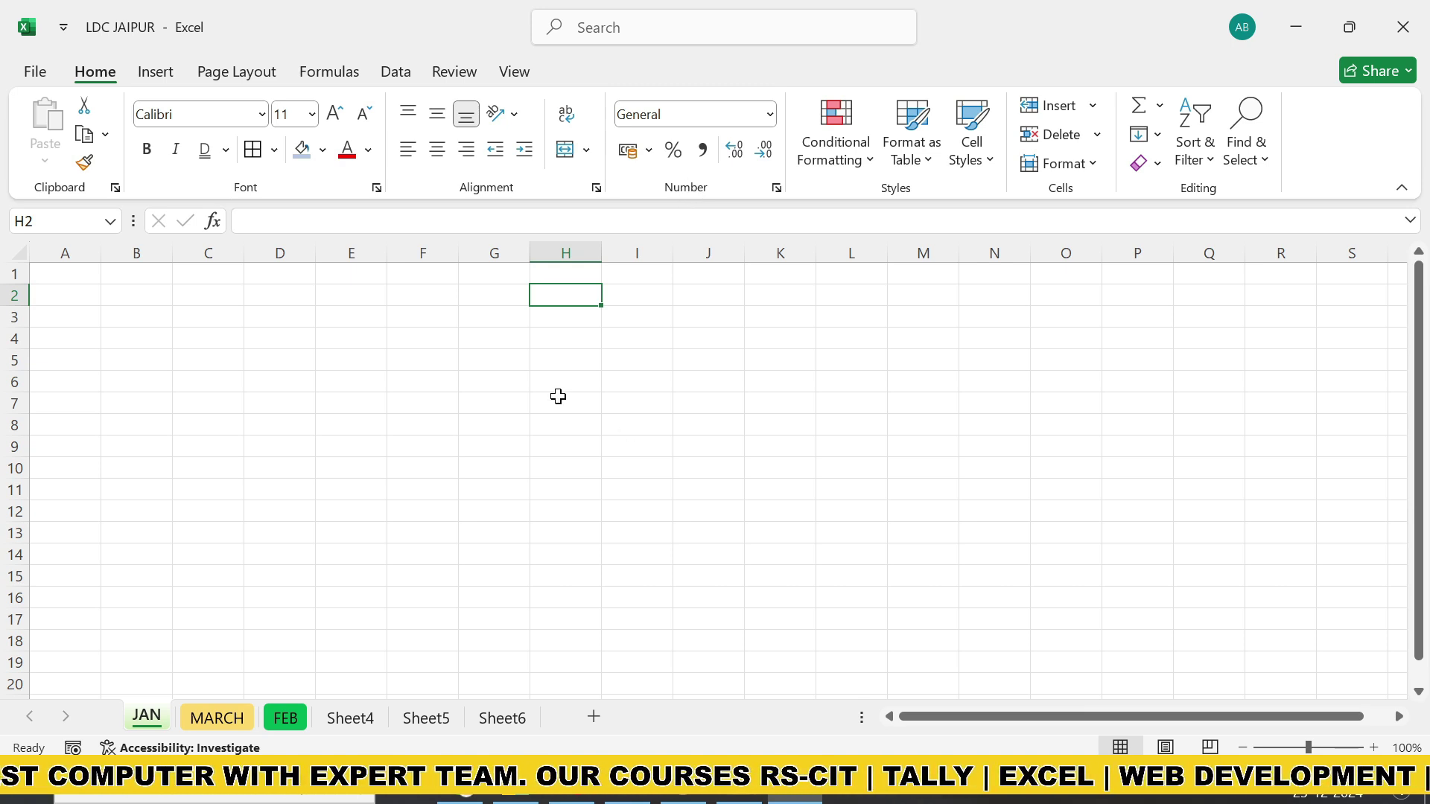
Enter the numbers 1 to 5 one by one in cells H3 to H7 of the JAN sheet
click(552, 318)
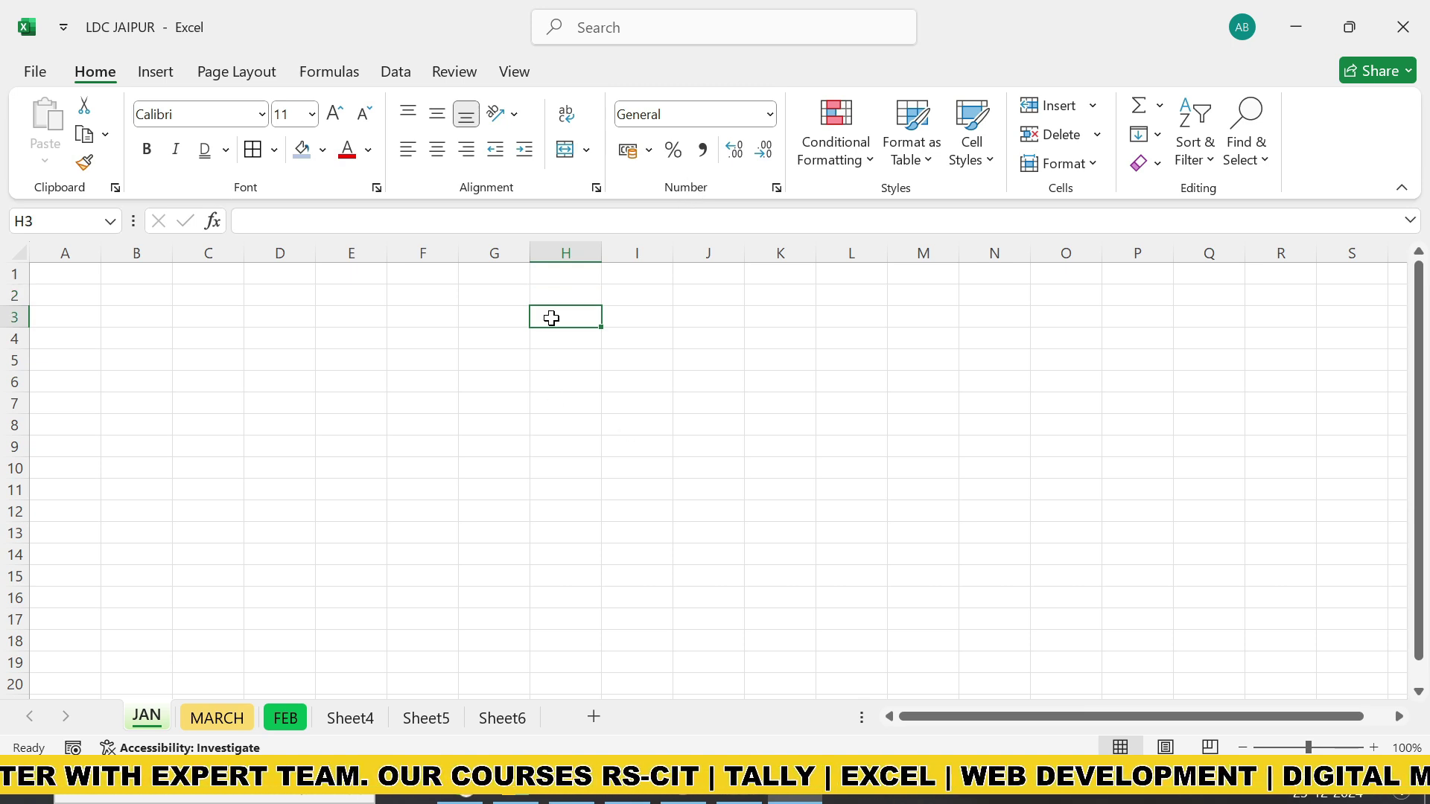
text(1)
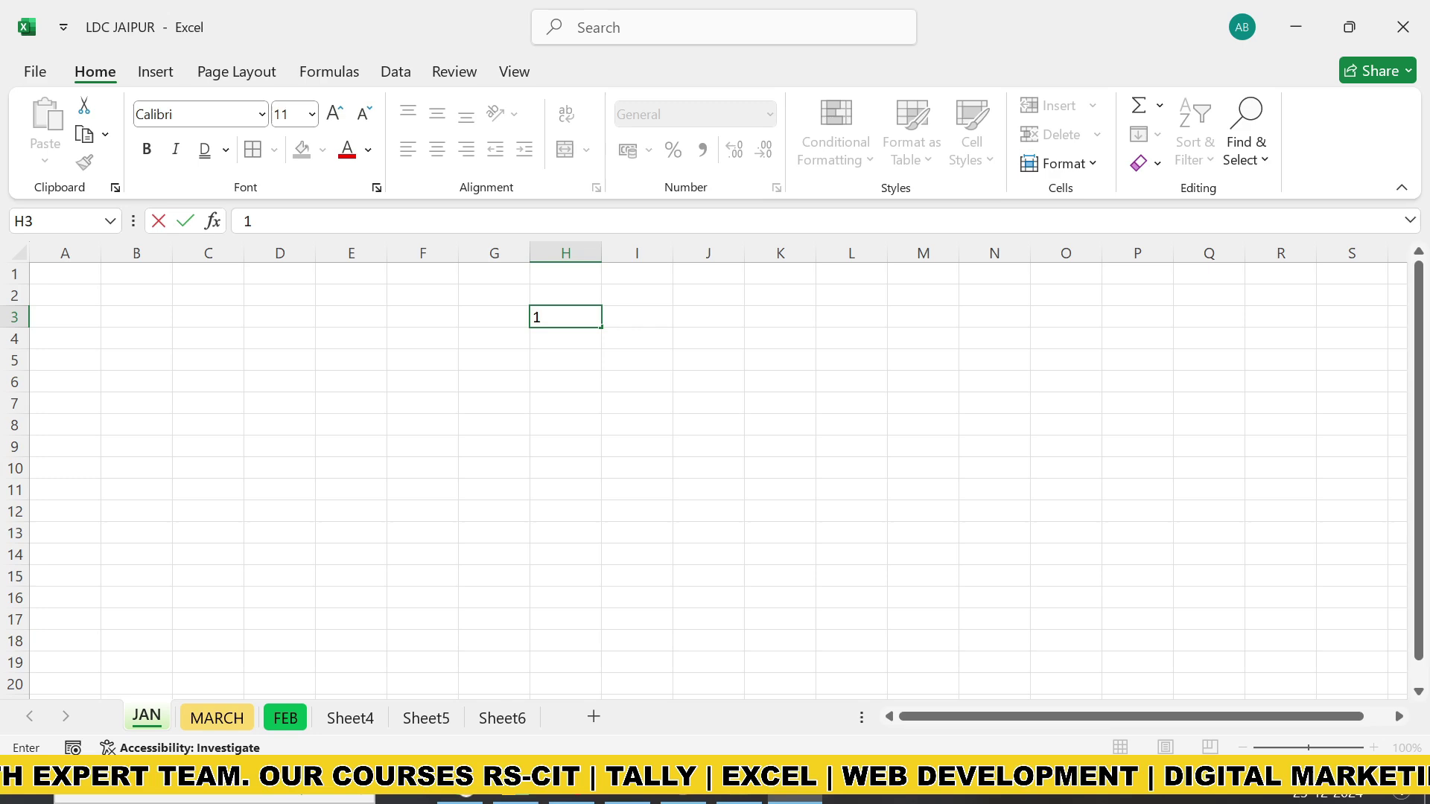
click(541, 337)
text(2)
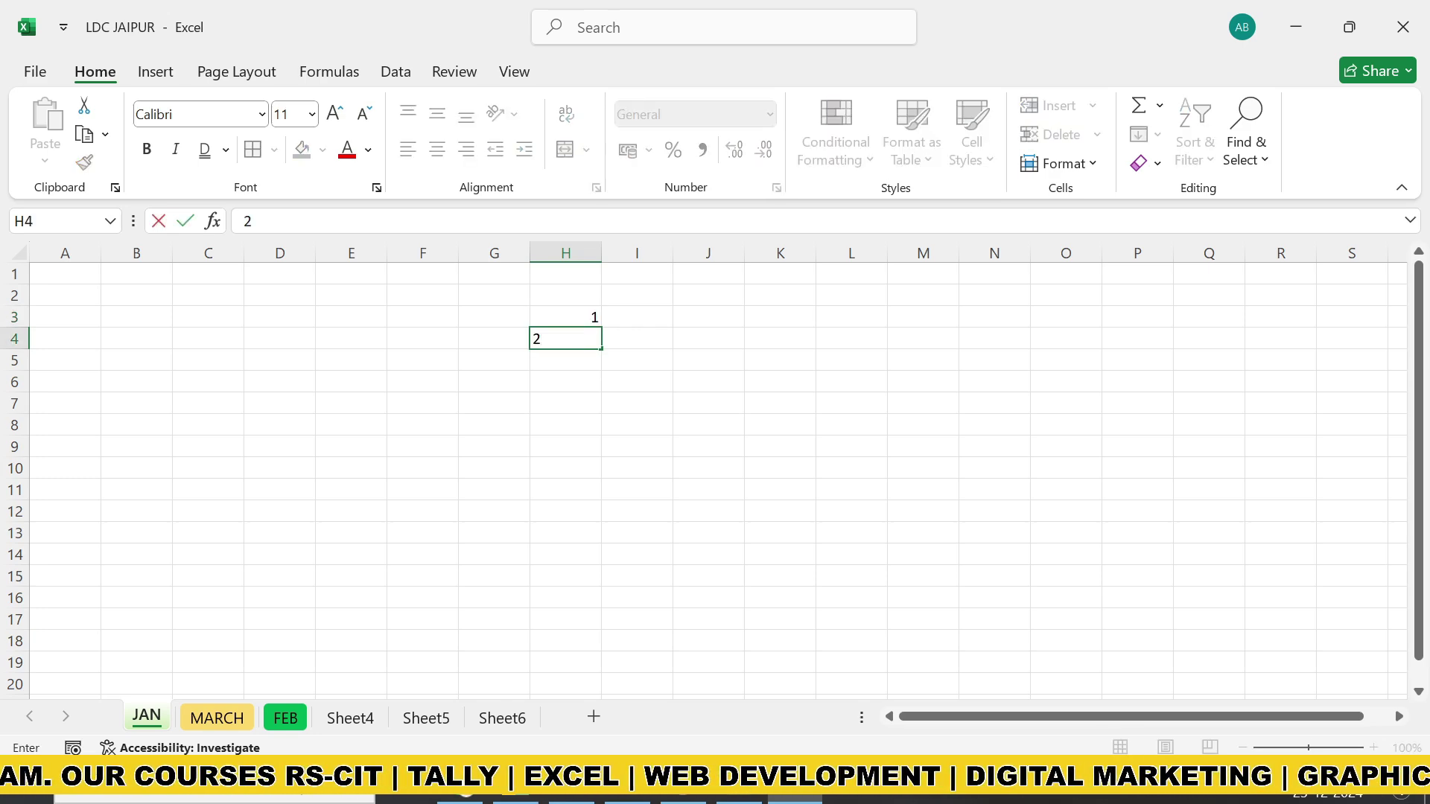
key(Return)
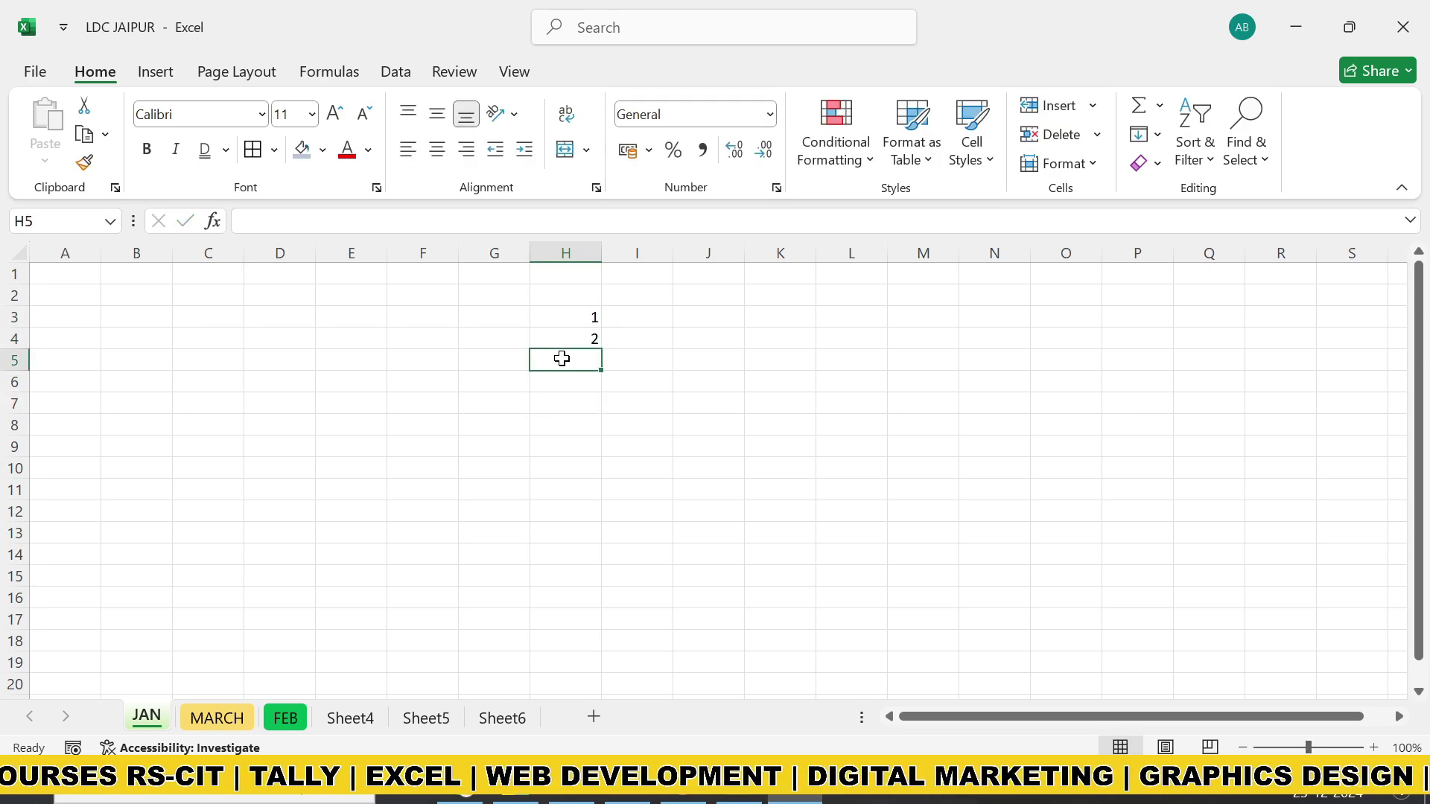
text(3)
key(Return)
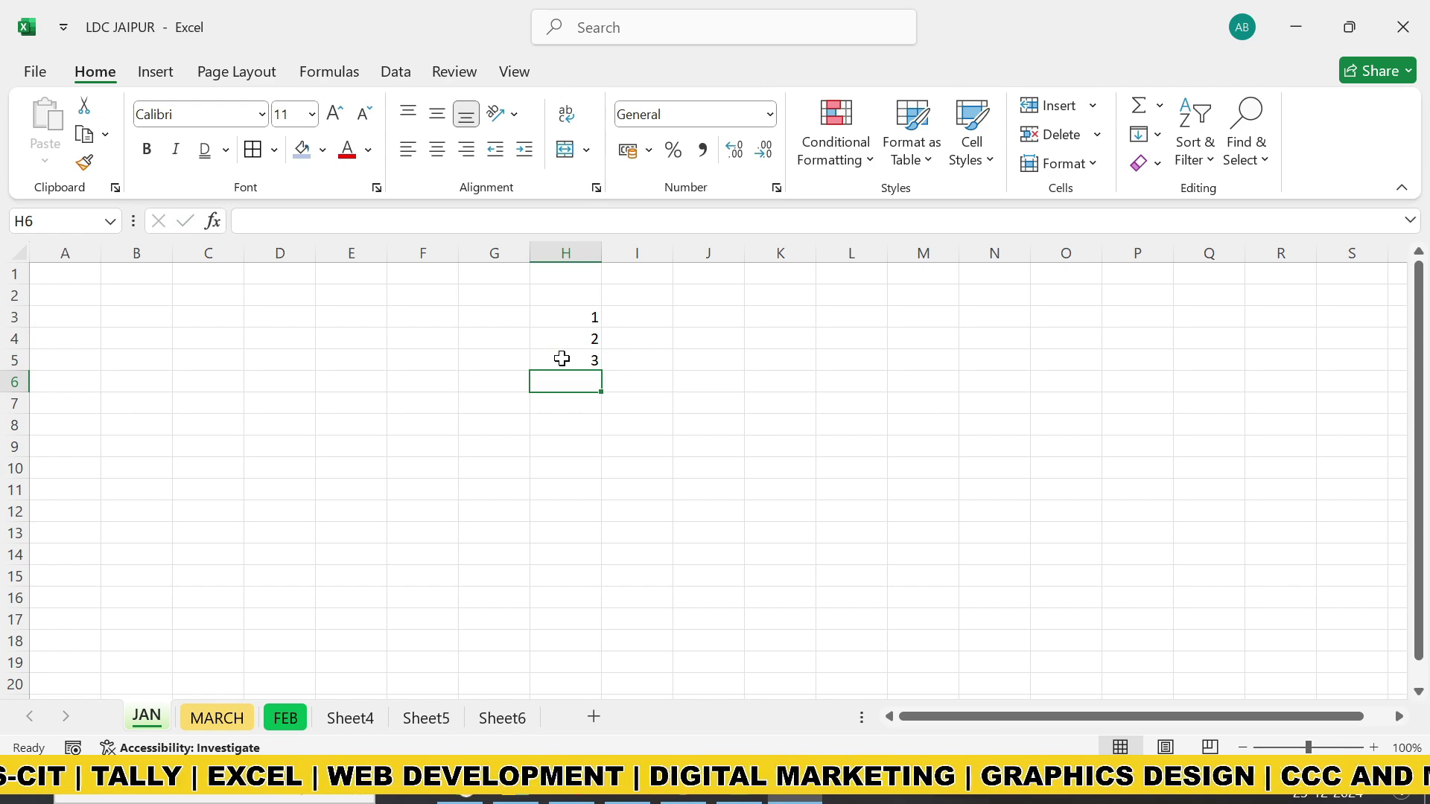
text(4)
key(Return)
text(5)
key(Return)
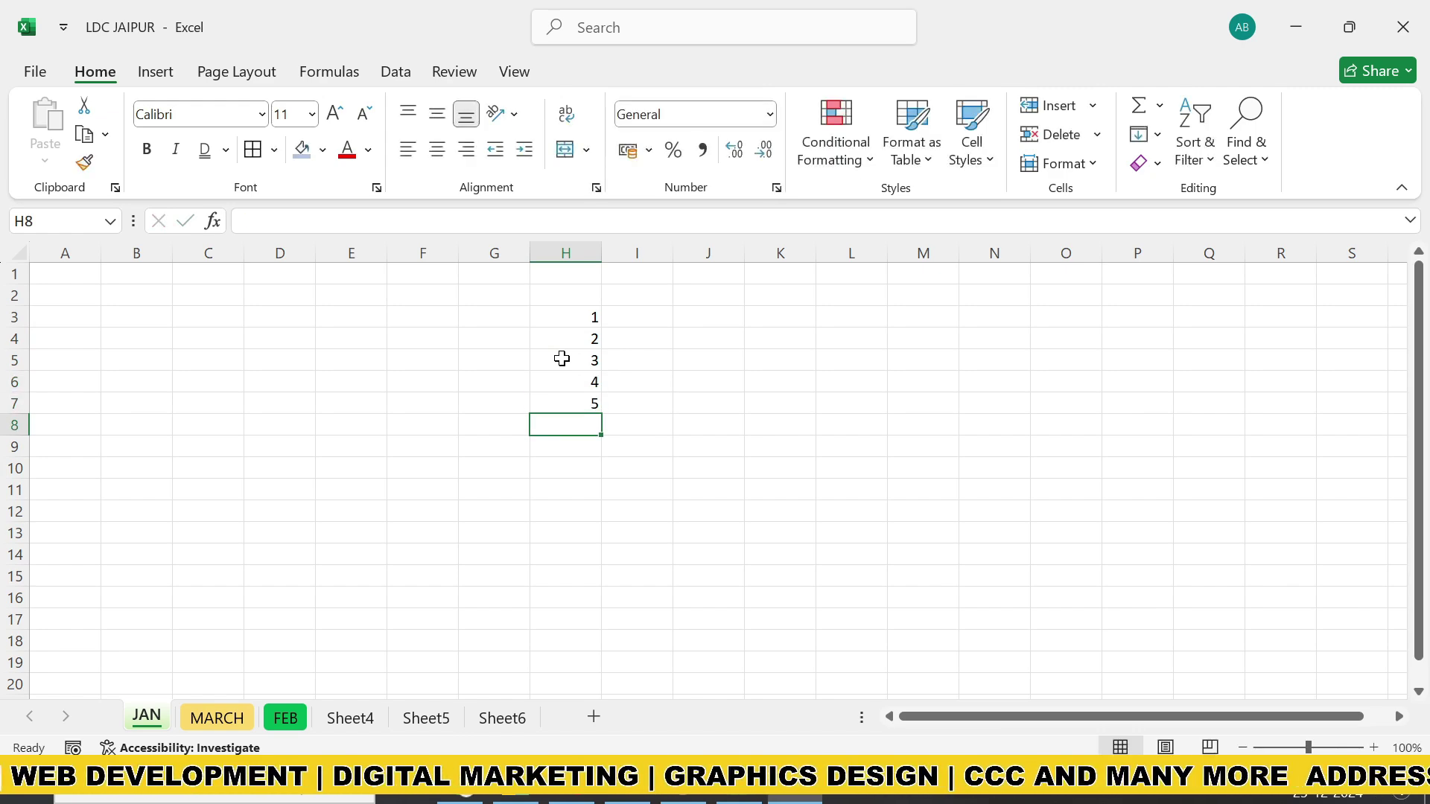
Enter 1 and 2 in I3 and I4, and extend the number series down to I15 with the fill handle
click(647, 321)
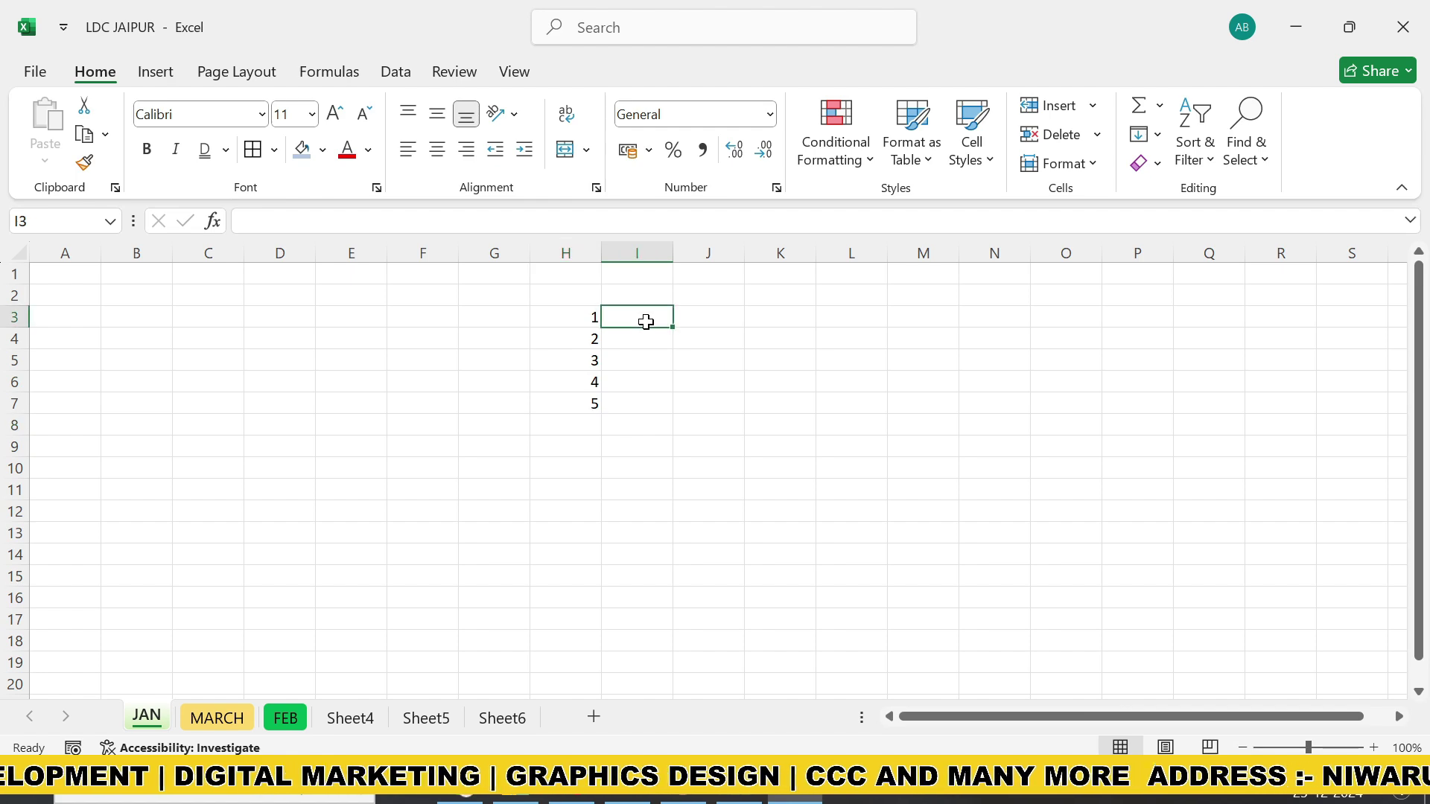
text(1)
key(Return)
text(2)
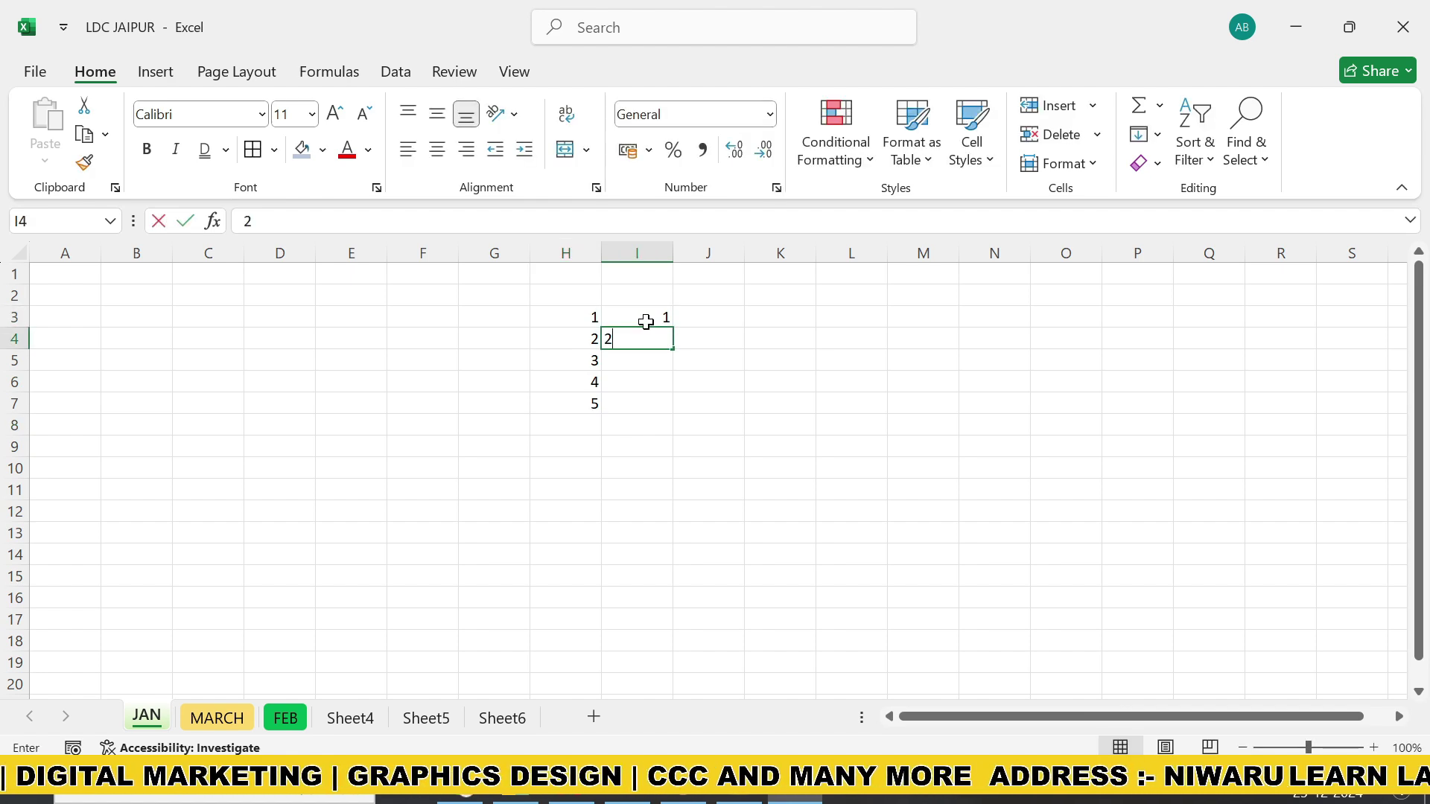
key(Return)
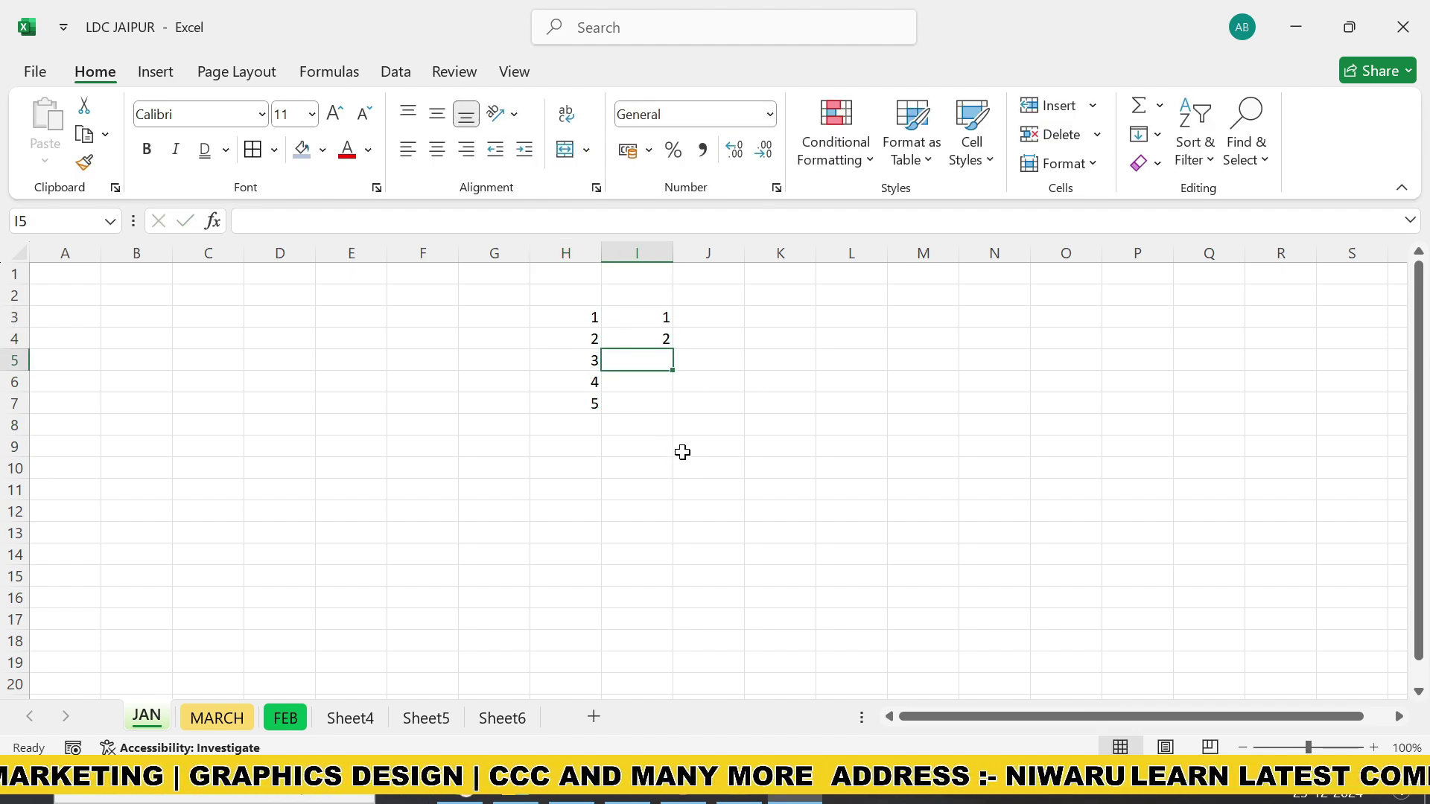
drag(643, 321, 645, 336)
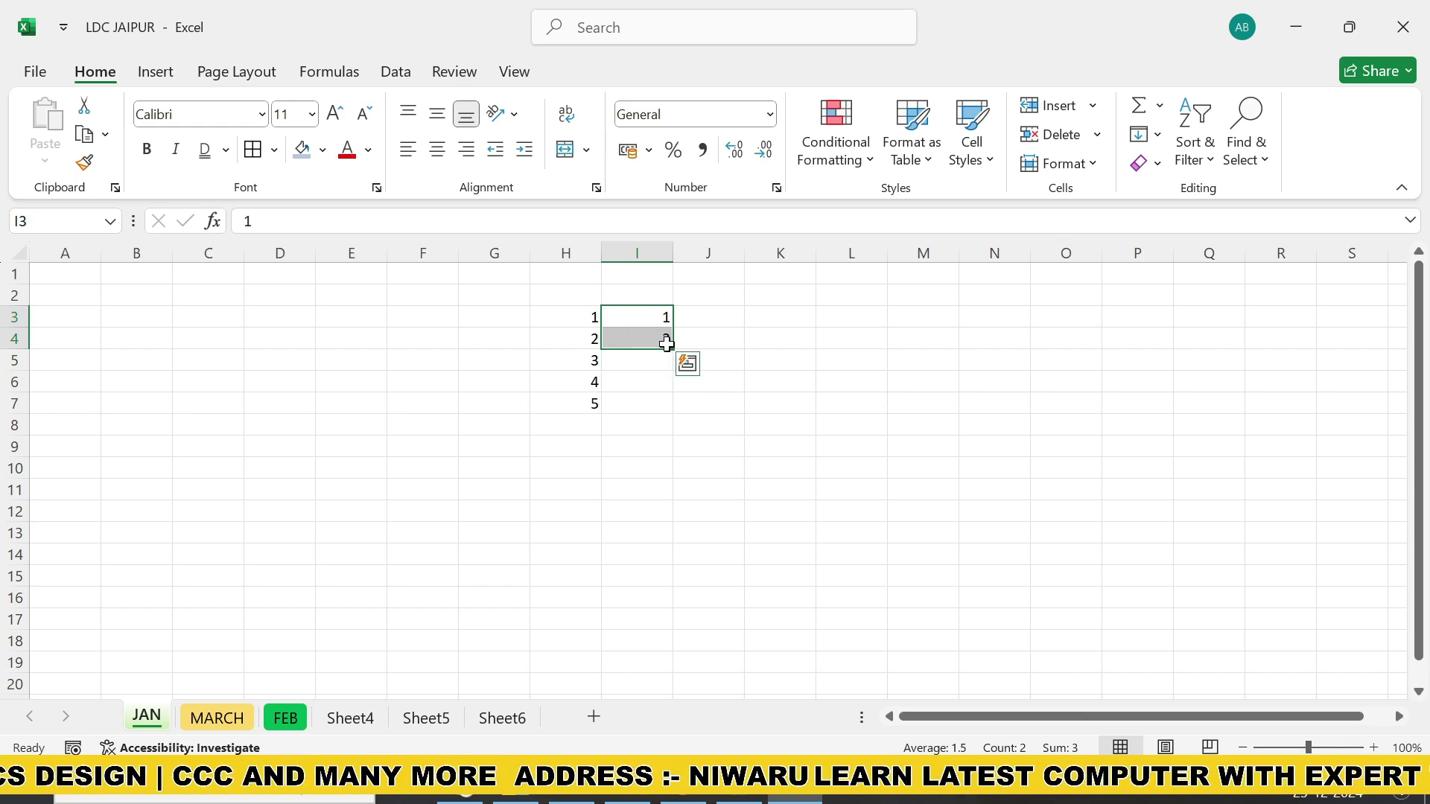
drag(672, 350, 656, 592)
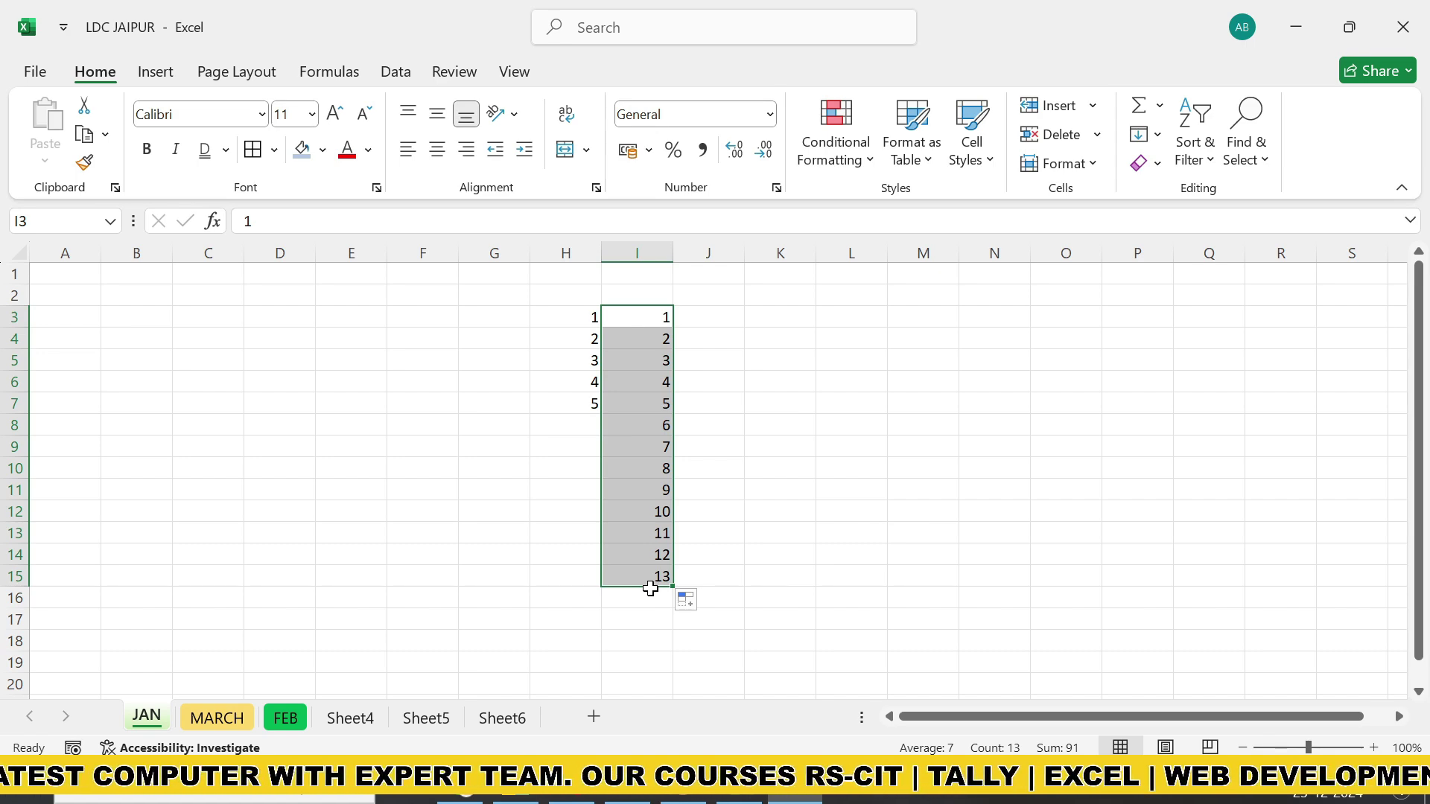
Enter 2 and 4 in J3 and J4, and extend the even-number series down to J15 with the fill handle
click(713, 322)
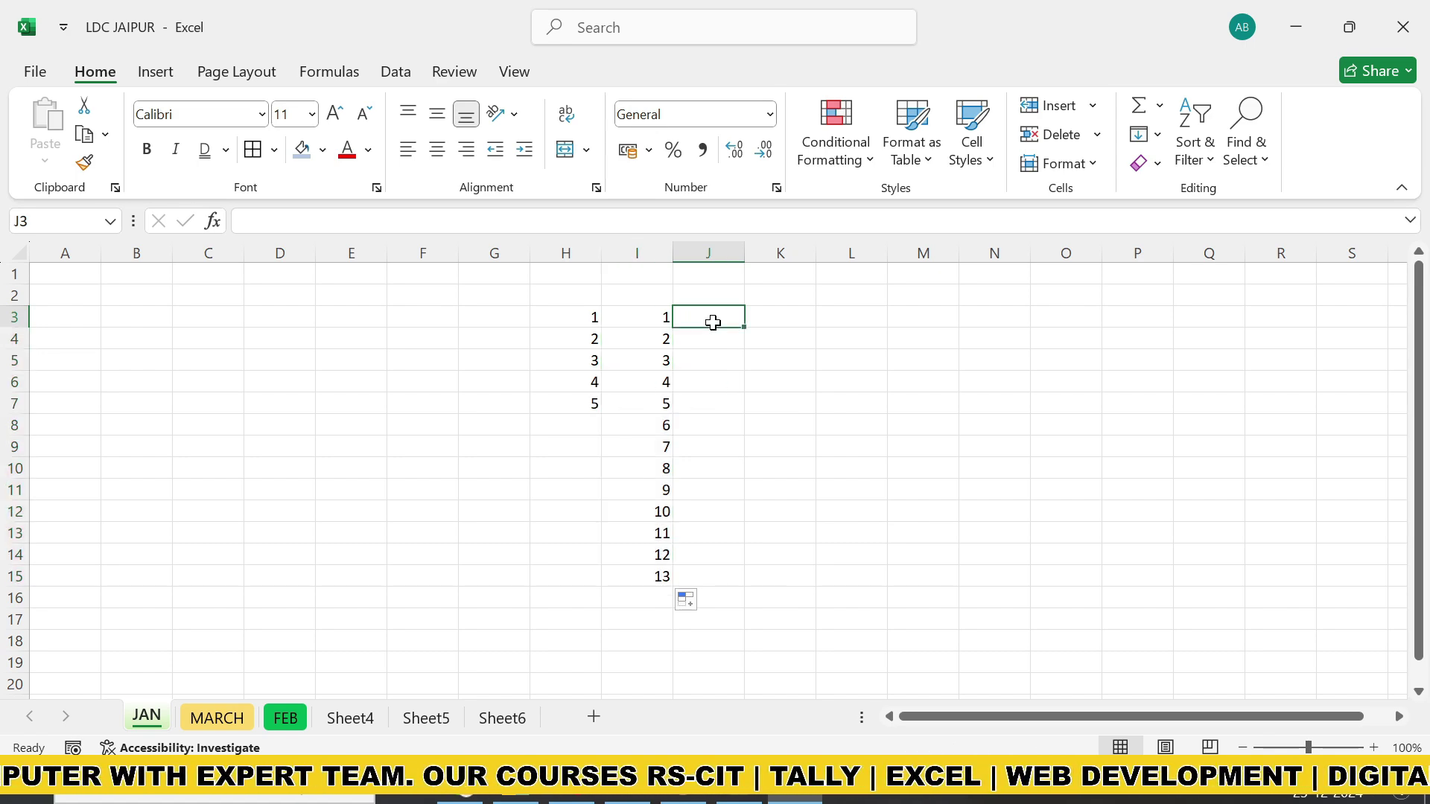
text(2)
key(Return)
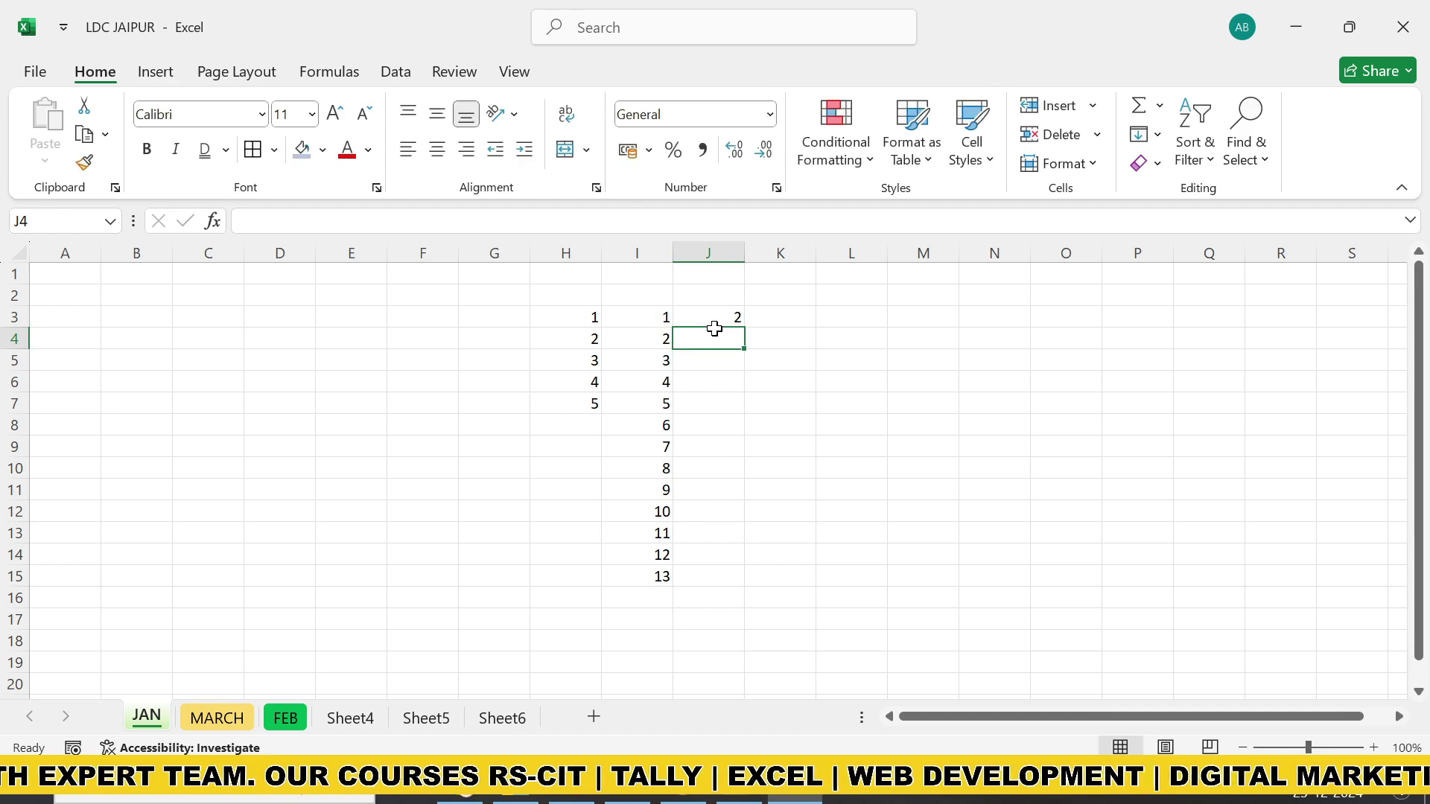
text(4)
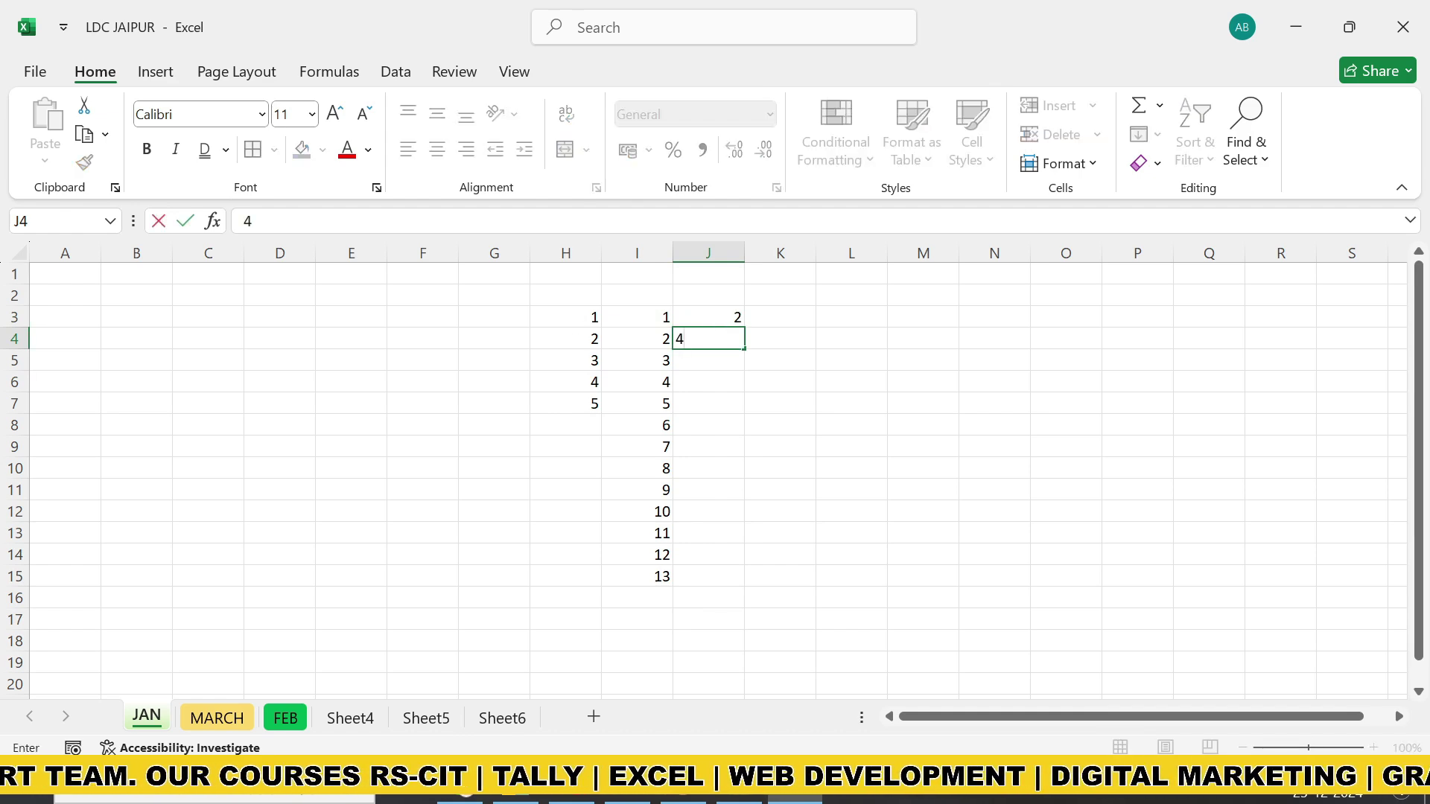
click(702, 379)
drag(732, 316, 733, 581)
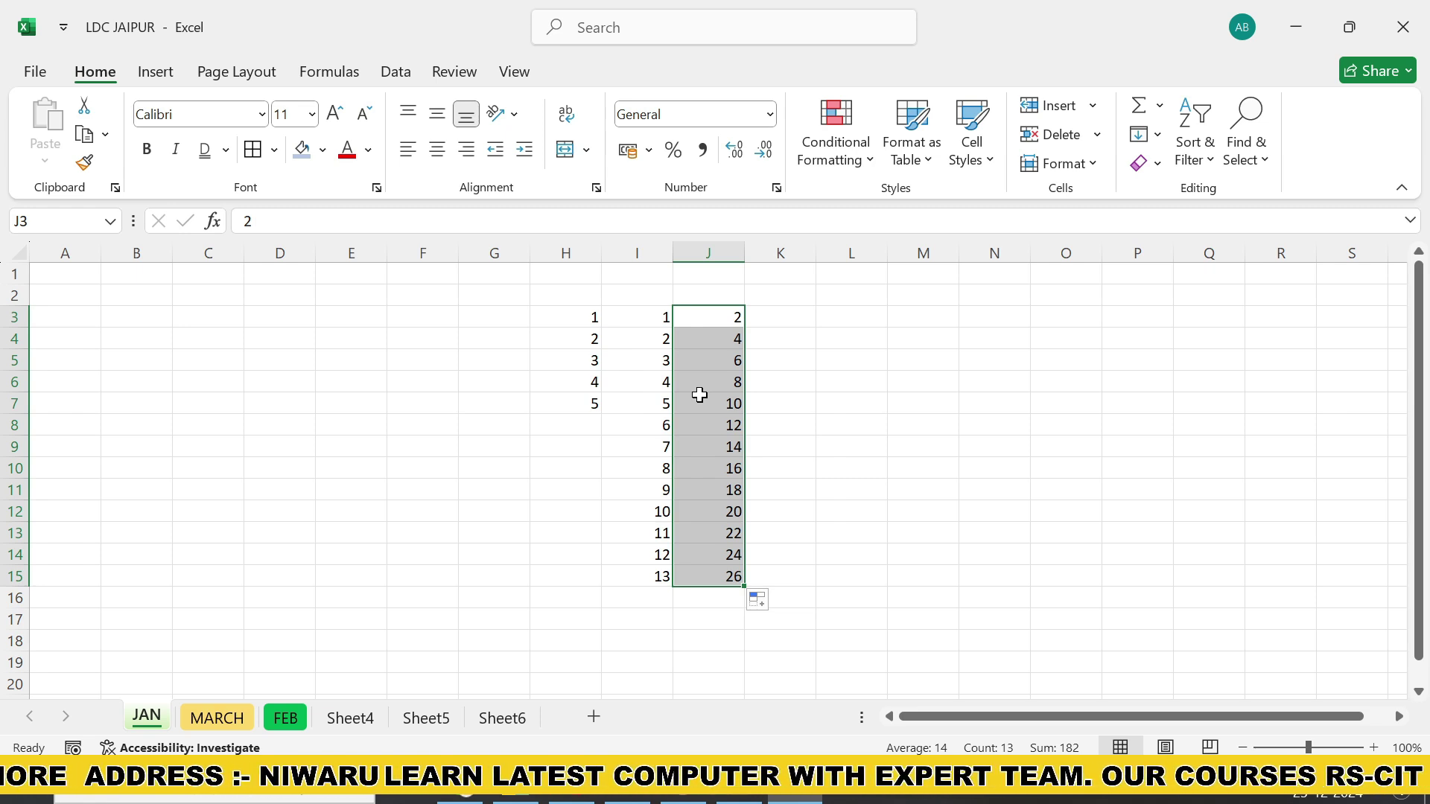
Enter three different first names in K3 to K5 and repeat them down to K15 with the fill handle
click(785, 321)
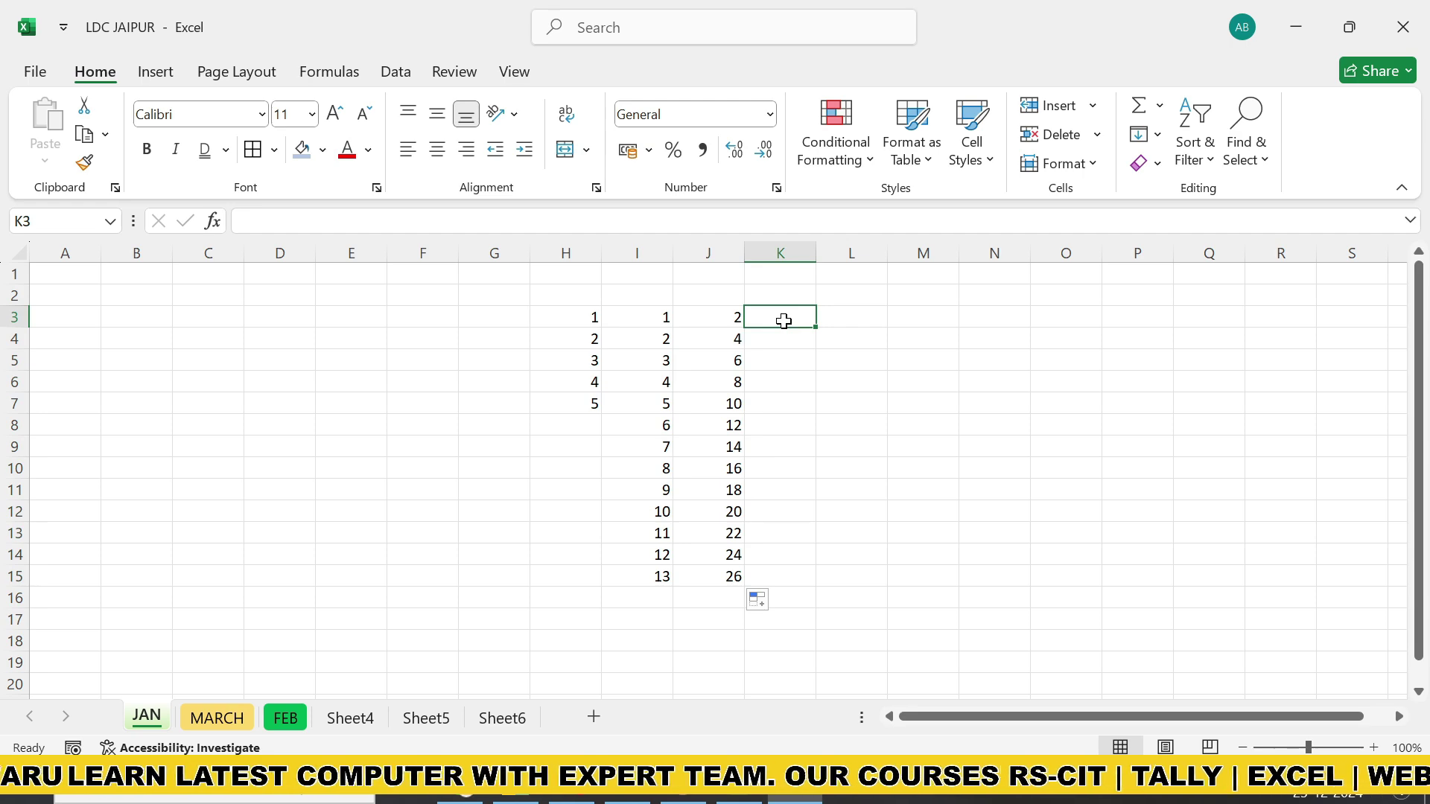
text(RAM)
key(Return)
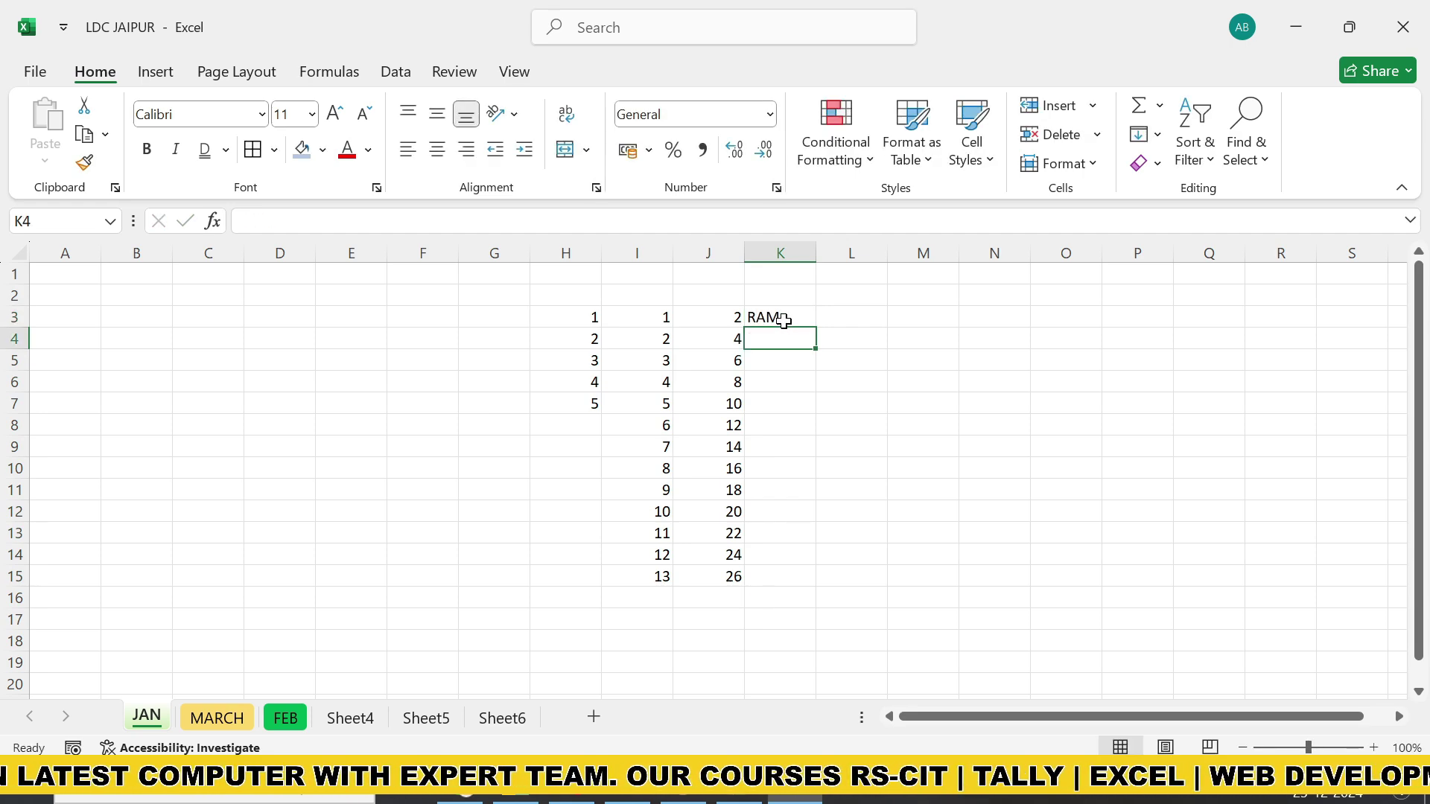
text(SHYAM)
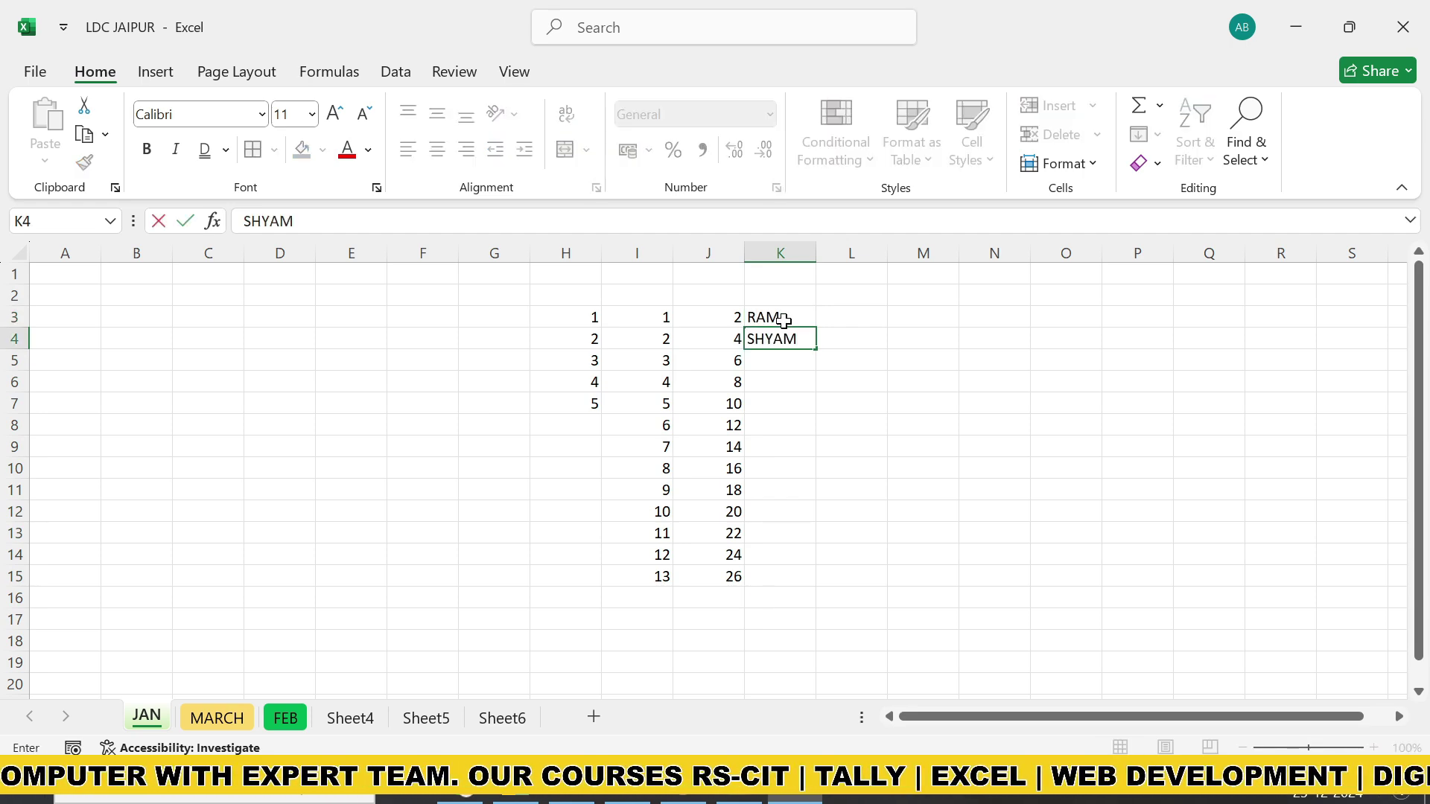
key(Return)
text(MOHAN)
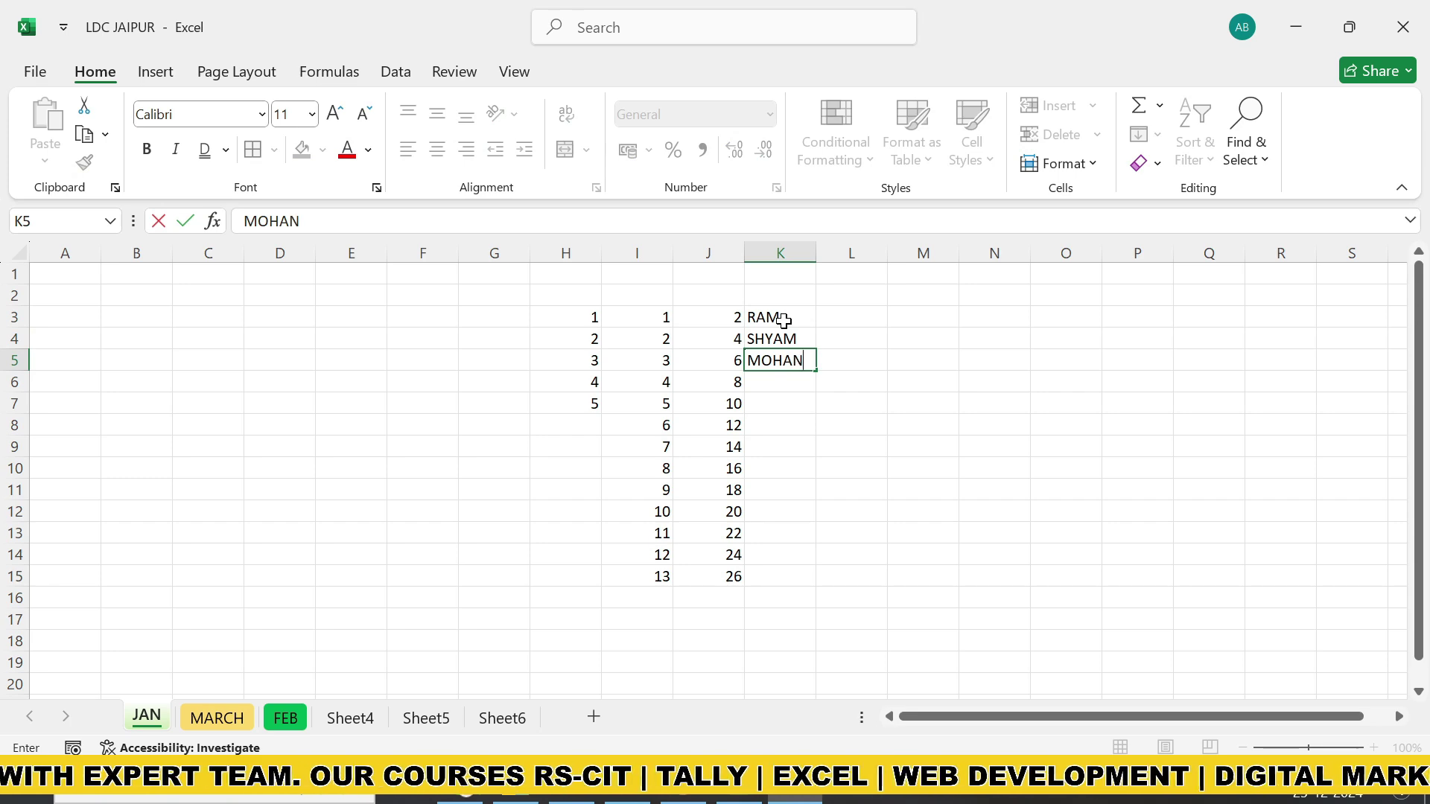
click(795, 402)
drag(790, 329, 815, 587)
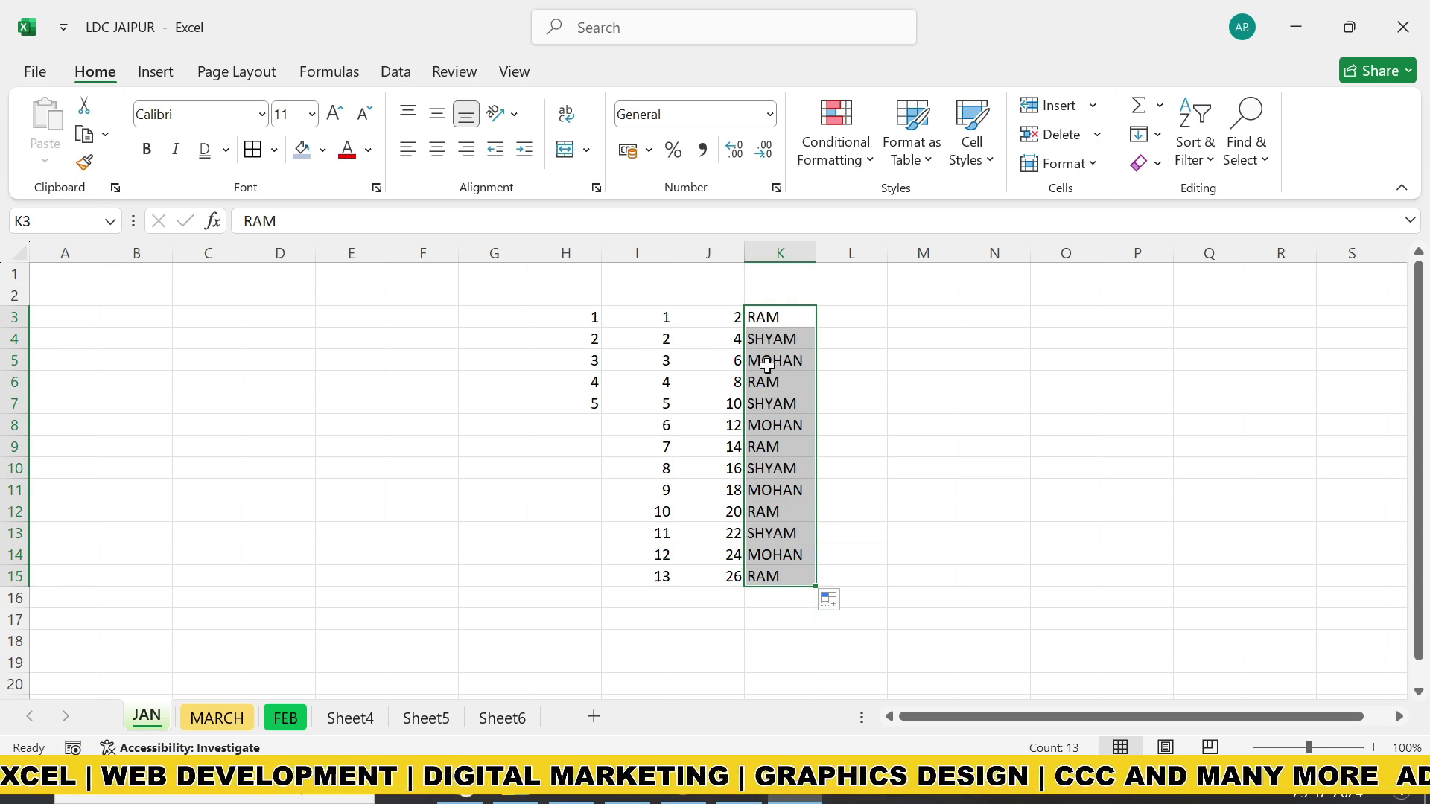
Enter JAN and FEB in L3 and L4, and extend the month series down to L10 with the fill handle
click(852, 319)
text(JAN)
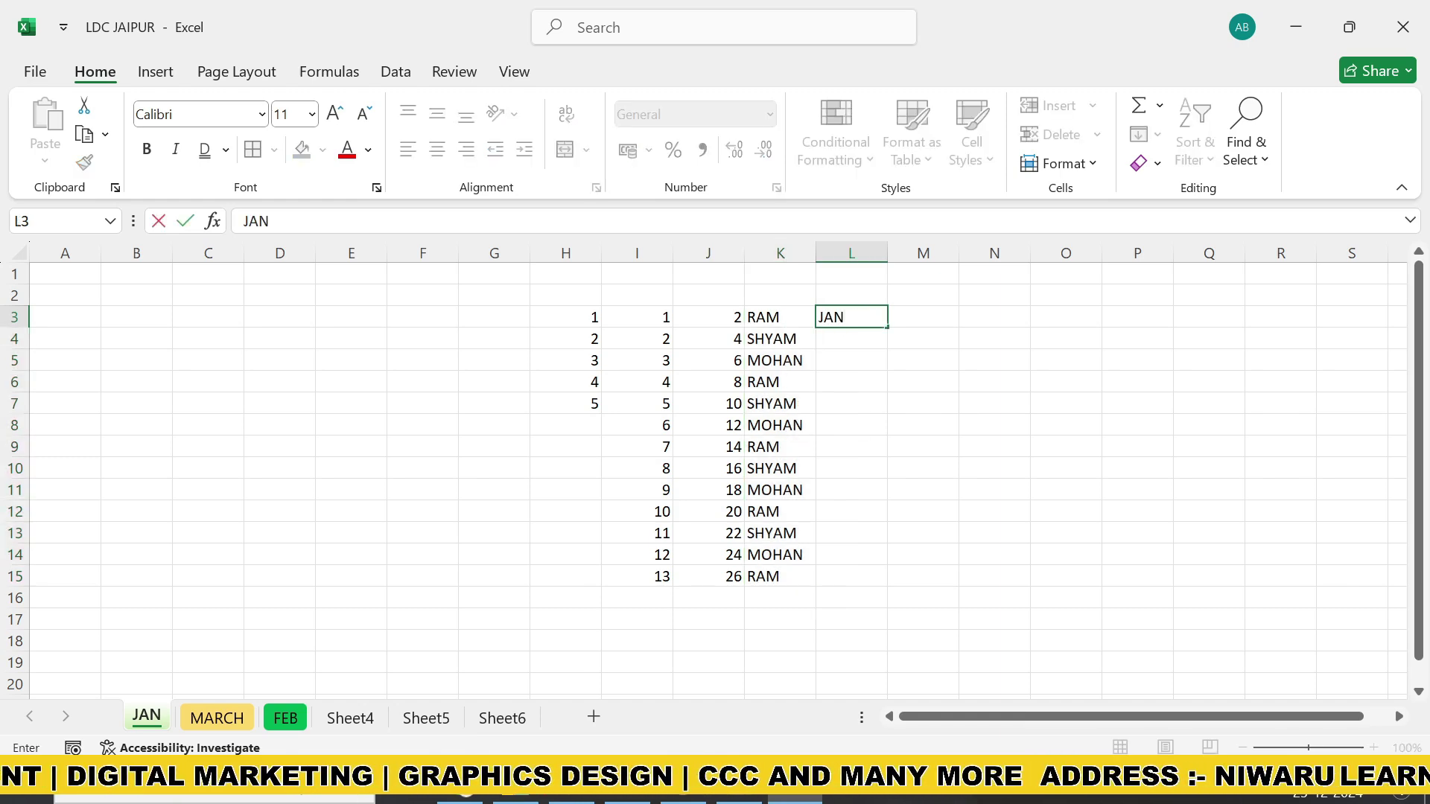
key(Return)
text(FEB)
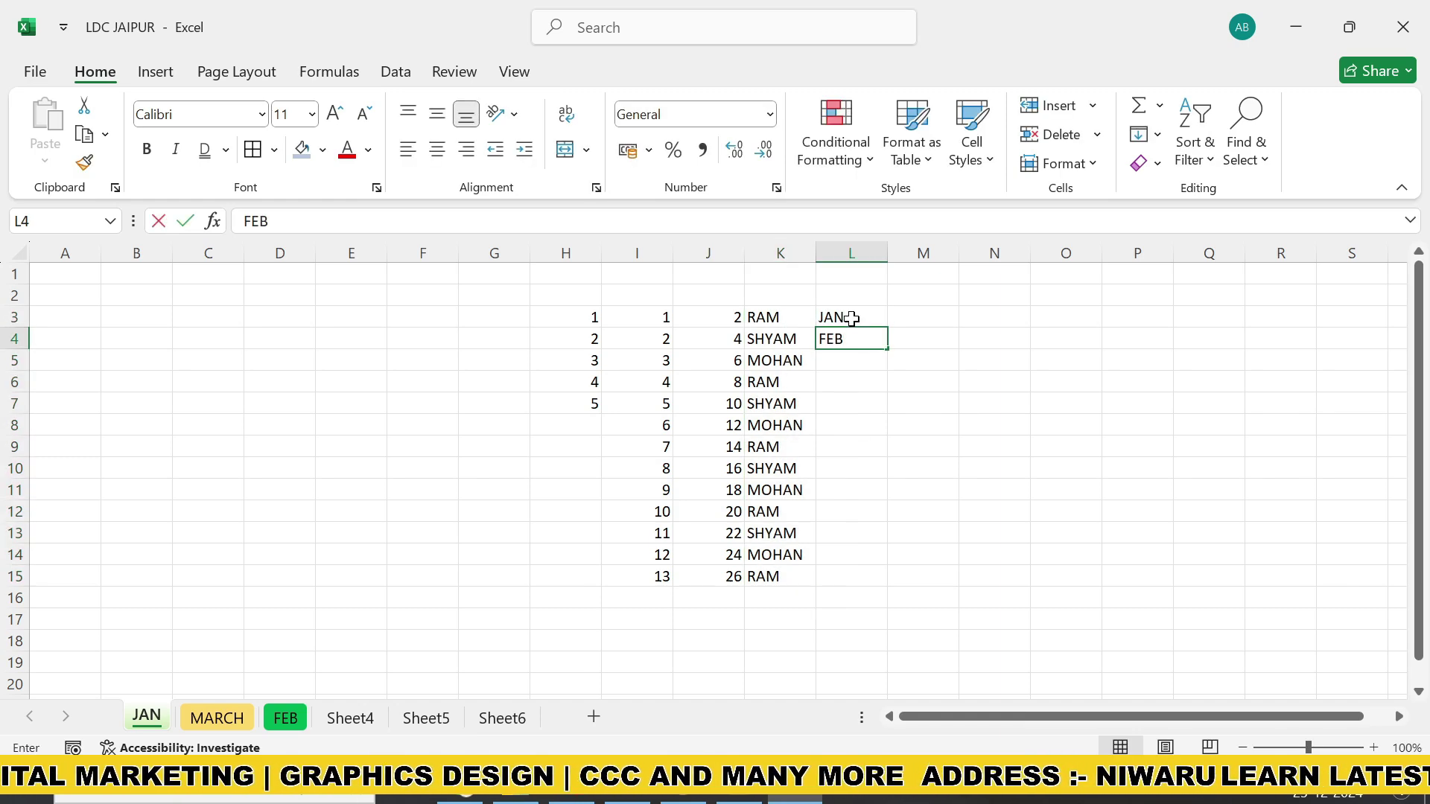
key(Return)
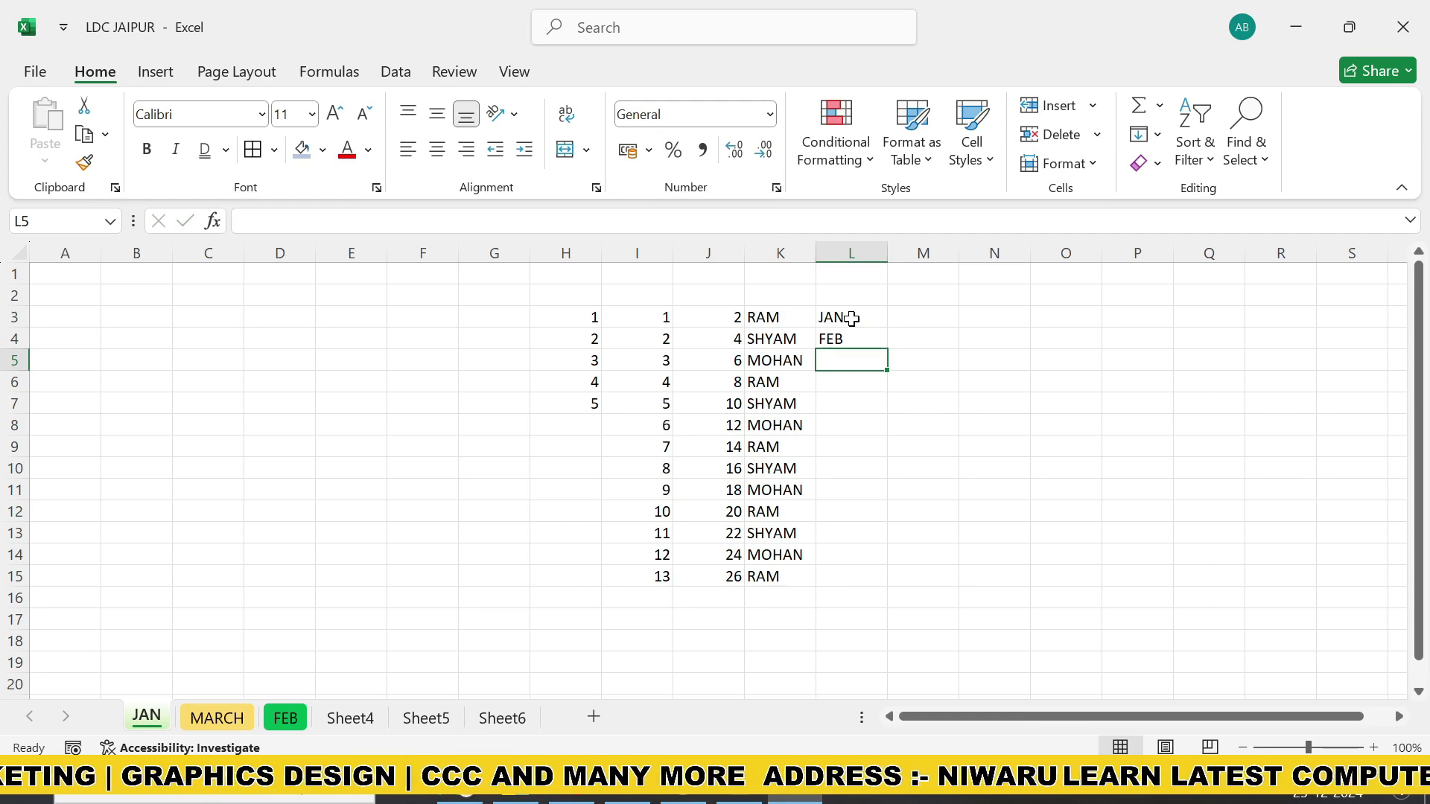
drag(852, 319, 888, 478)
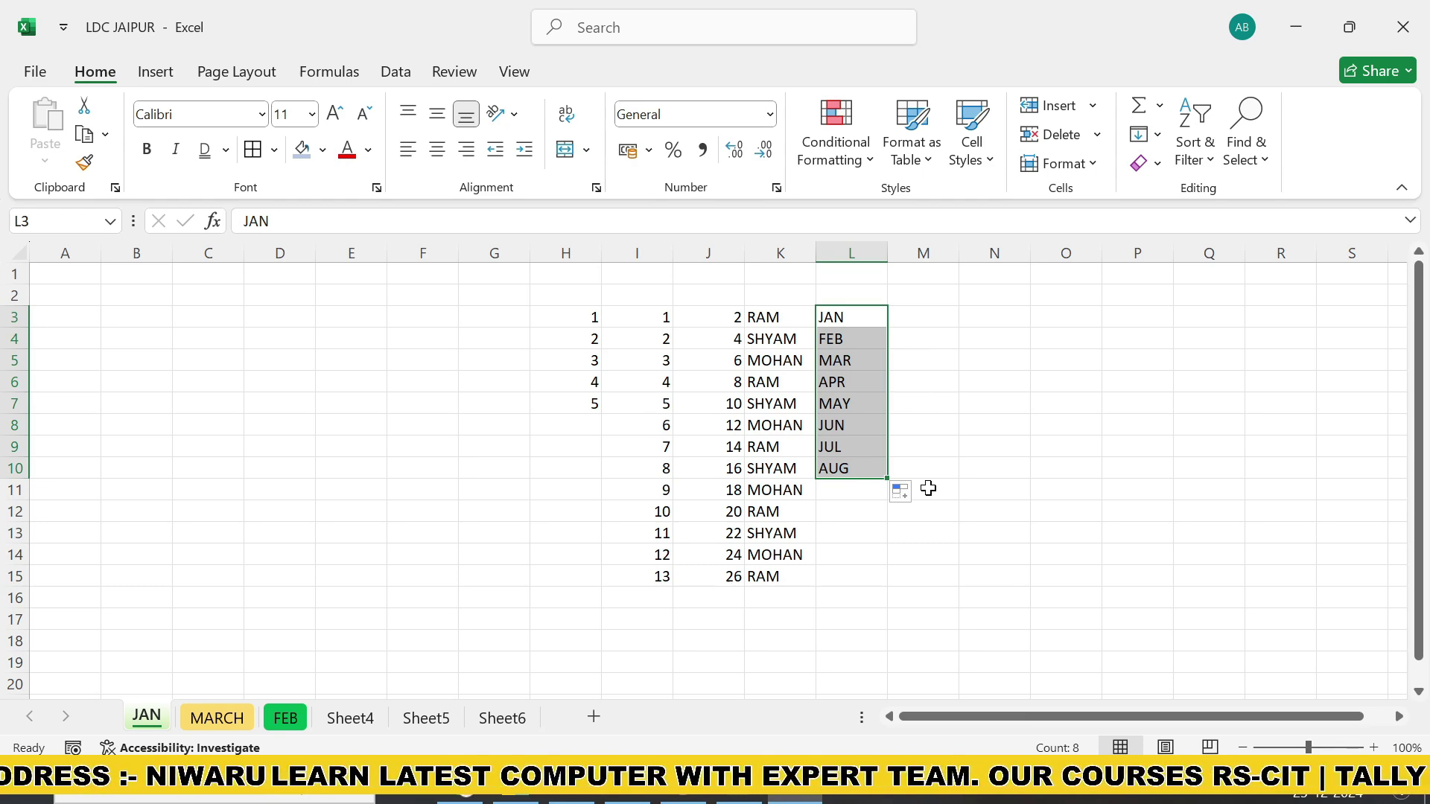
Enter the date 12-12-2024 in M3, extend the daily series down to M14, and widen column M to fit the dates
click(920, 329)
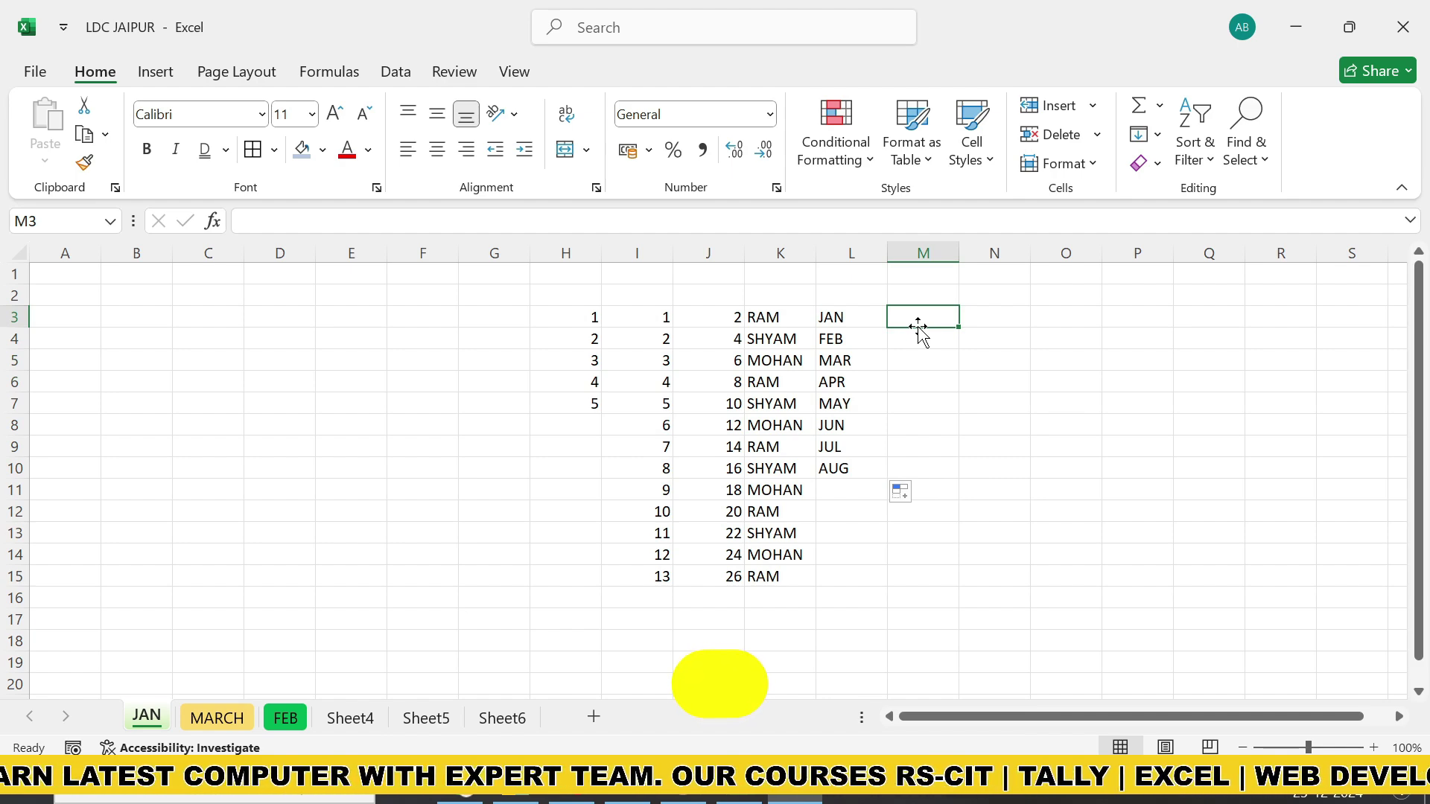
text(1)
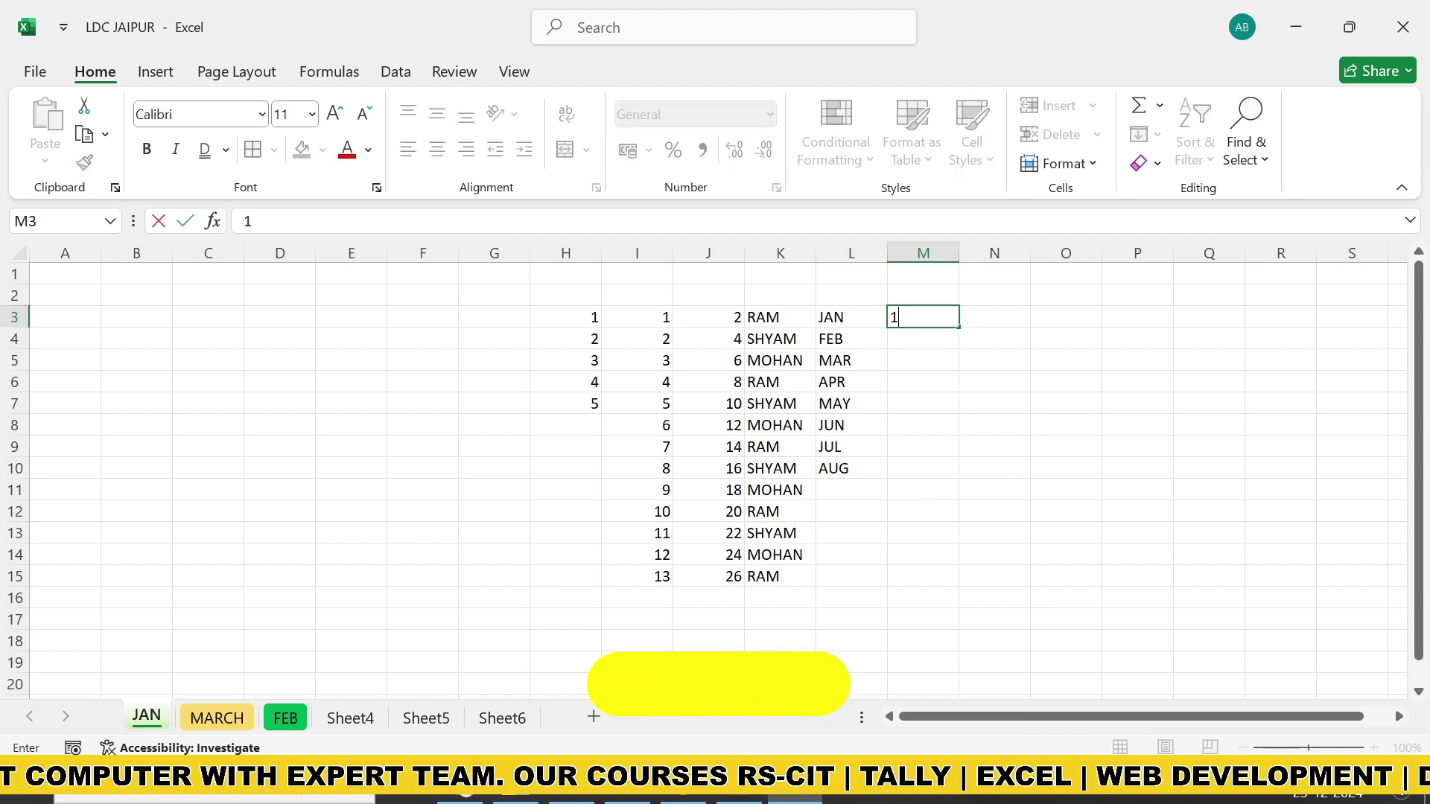
text(2-12-)
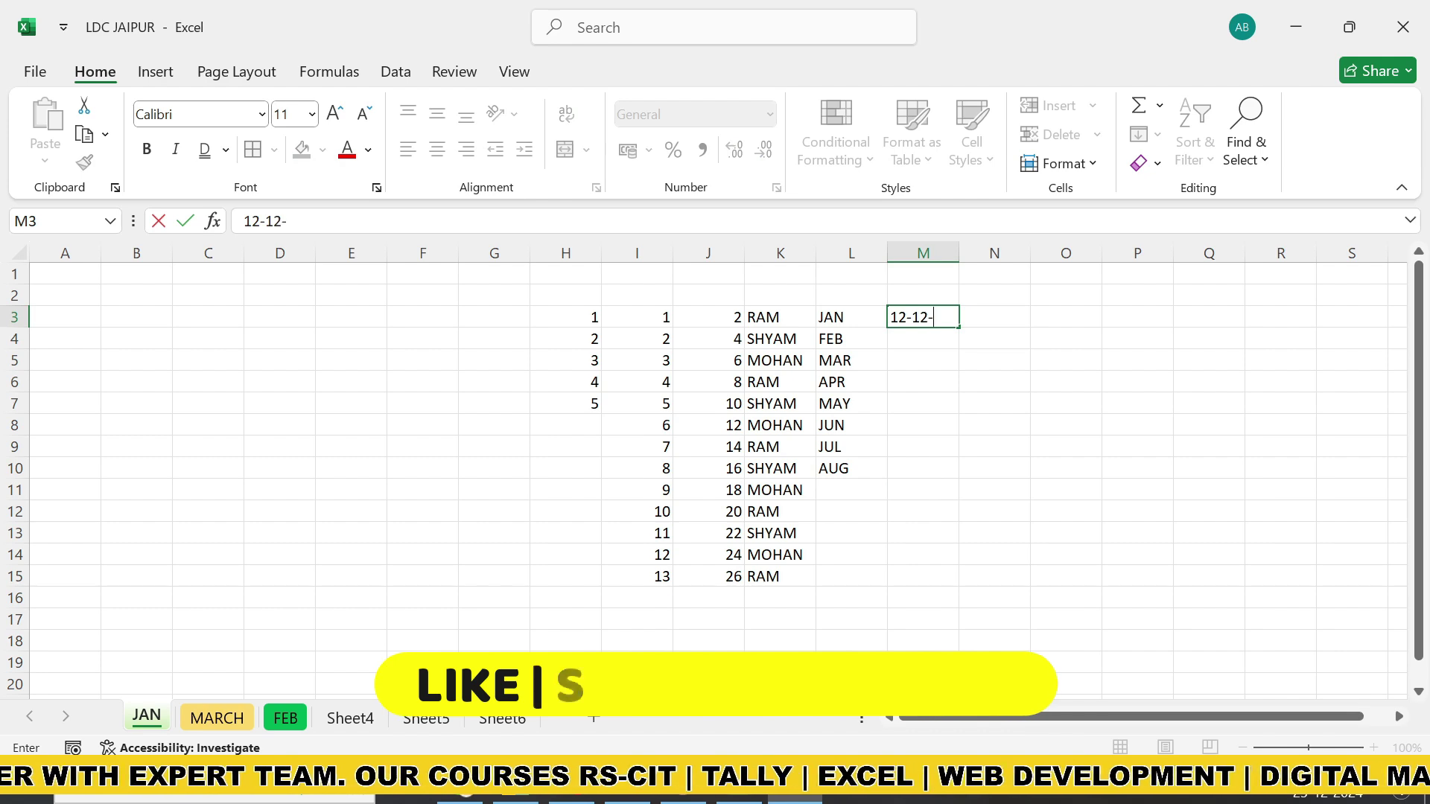
text(2024)
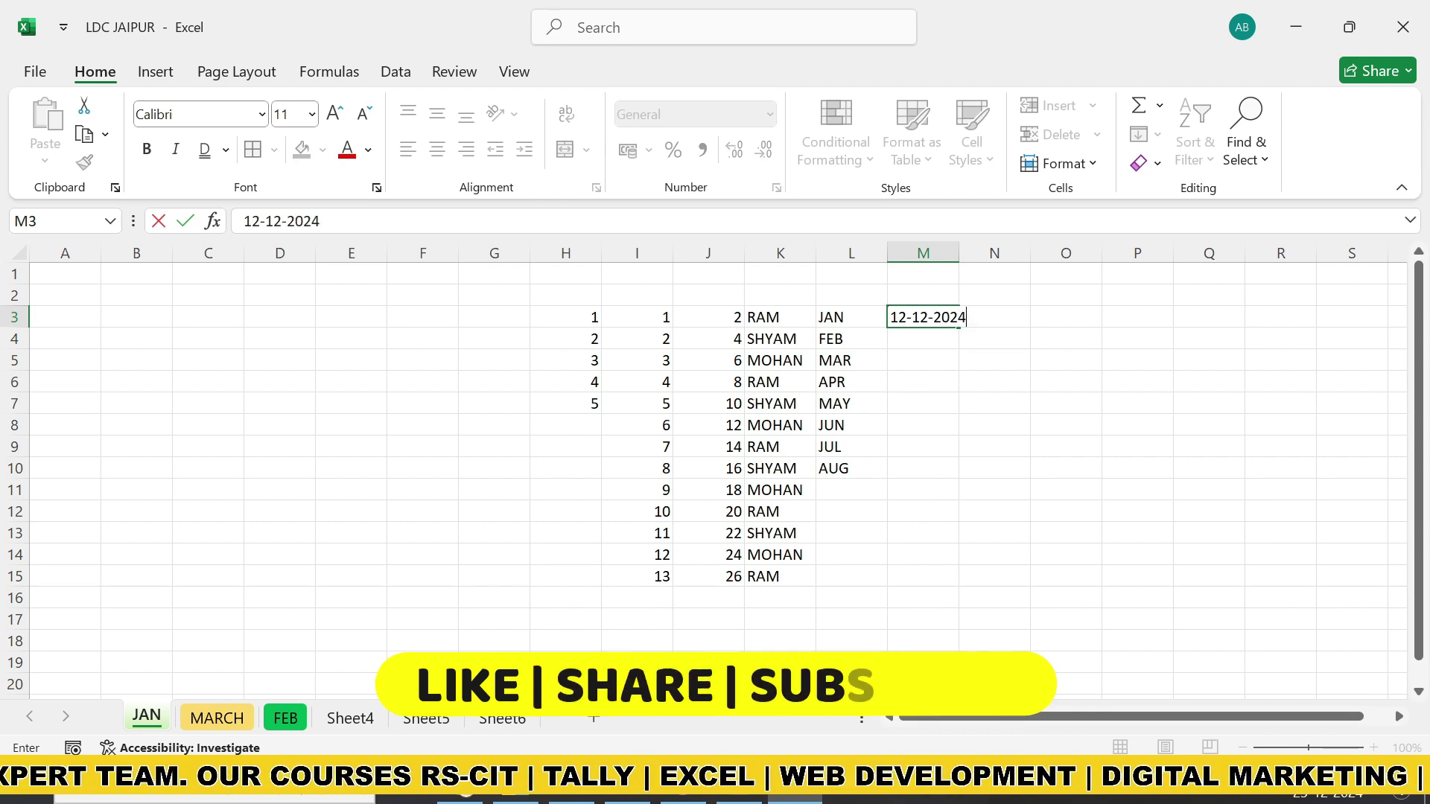
key(Return)
click(935, 316)
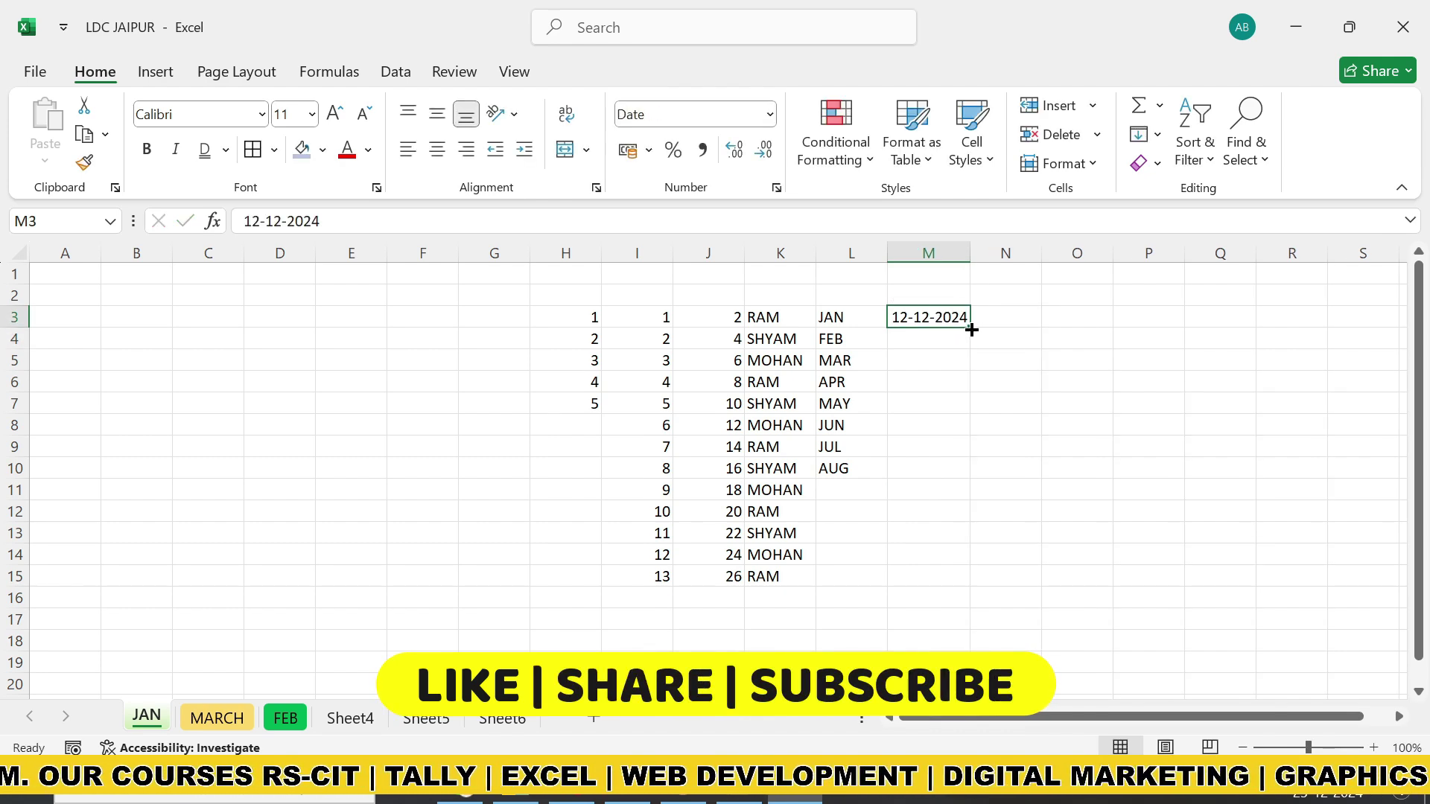
drag(972, 330, 943, 571)
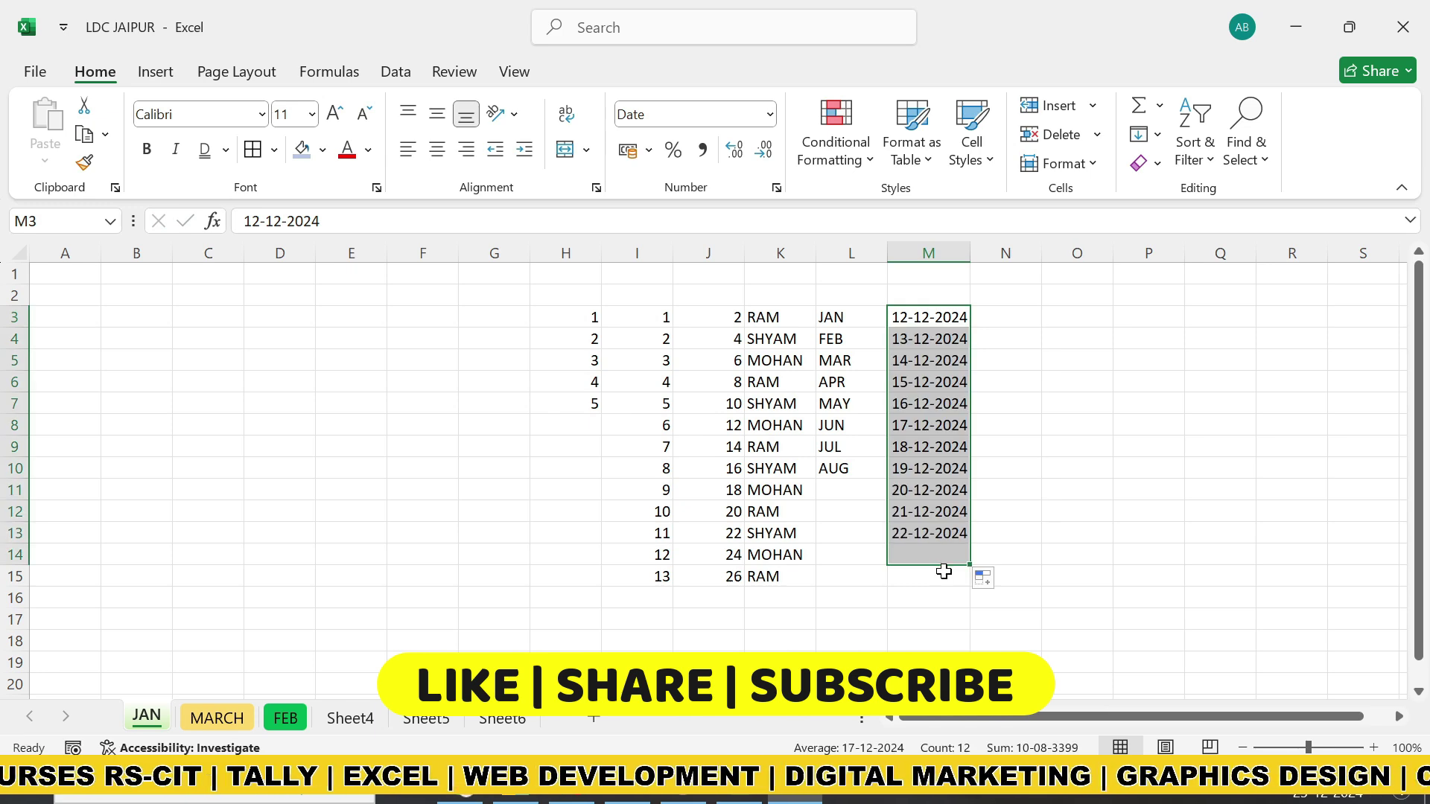
drag(970, 254, 1007, 257)
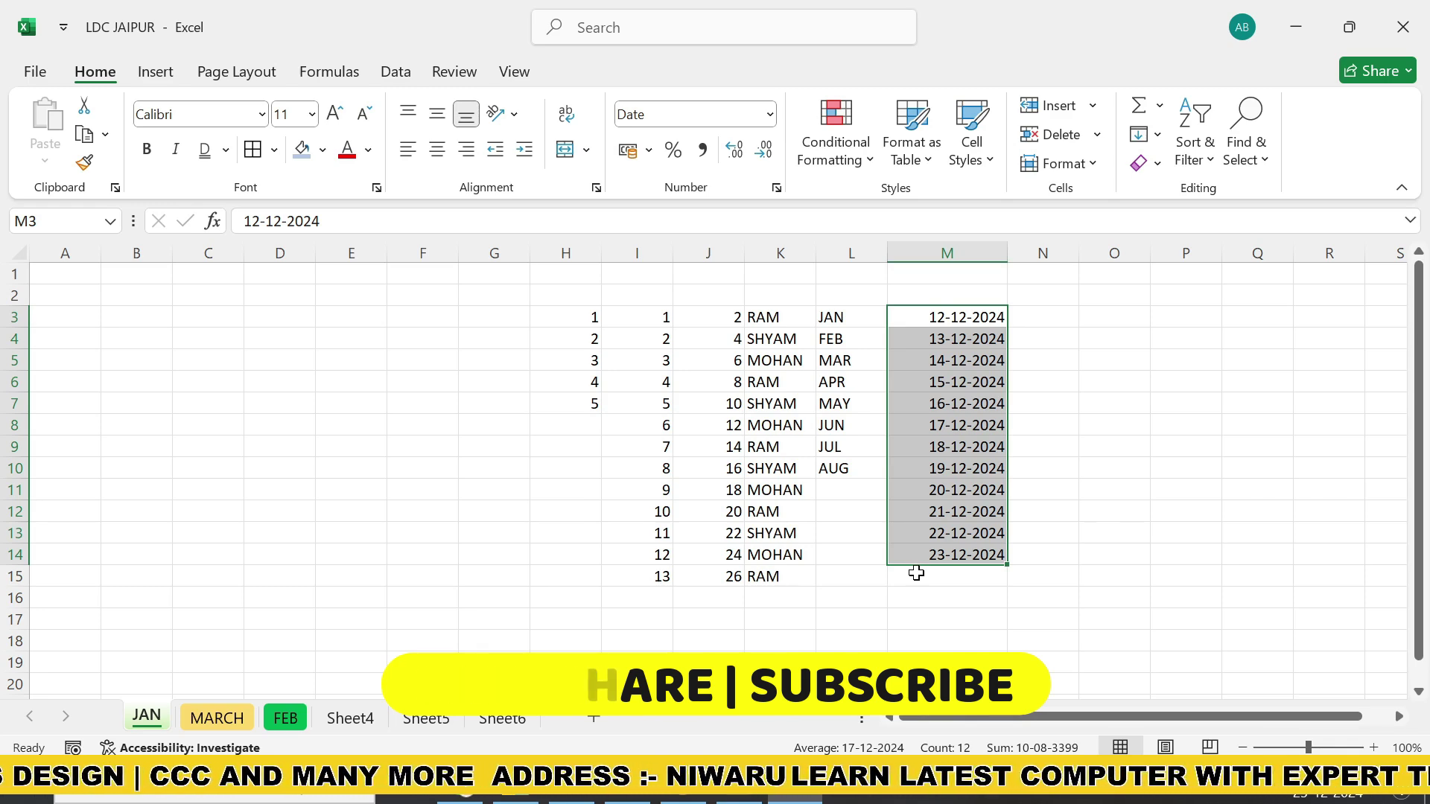
Enter the column heading S.NO in cell F2
click(431, 302)
text(S.ON)
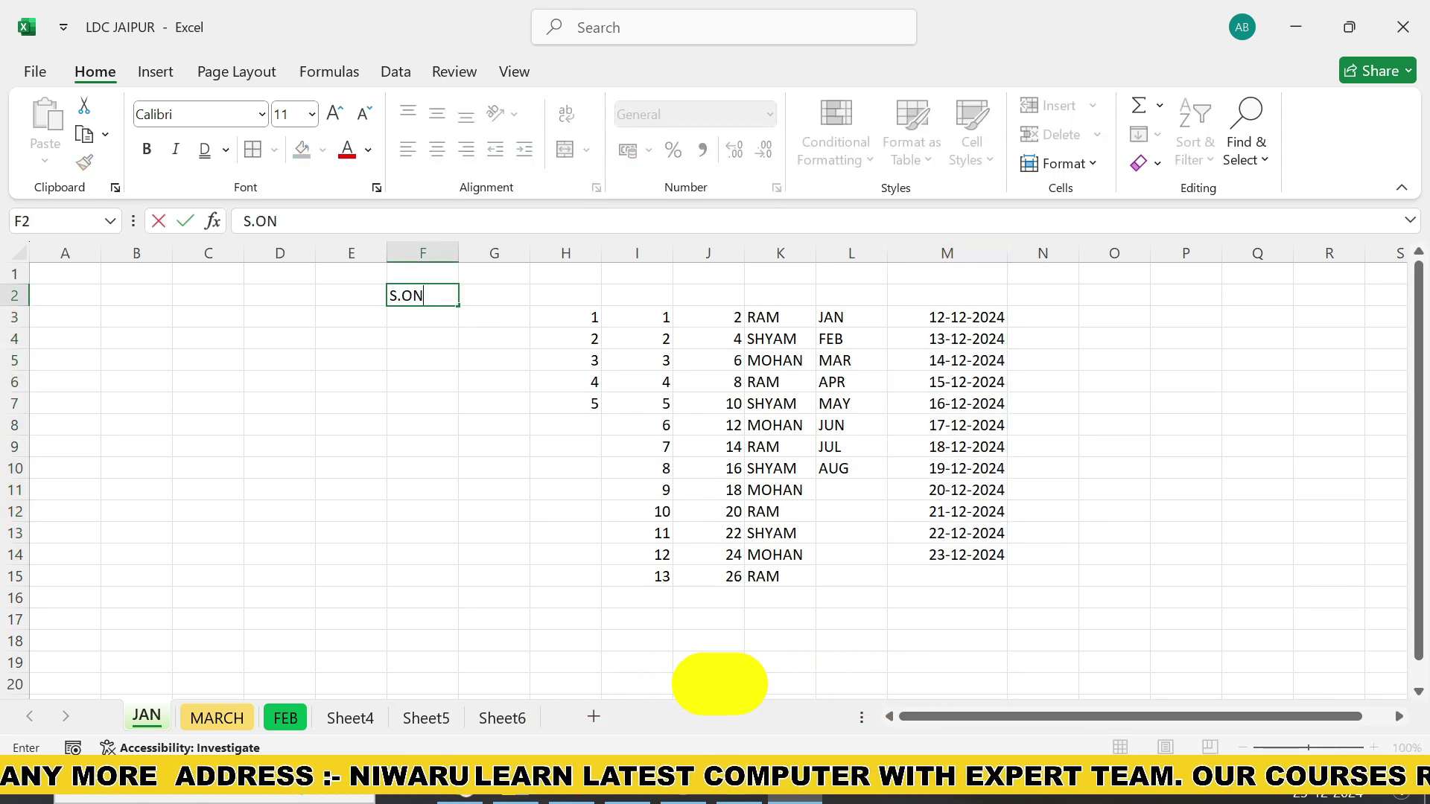
key(BackSpace)
key(BackSpace)
text(N)
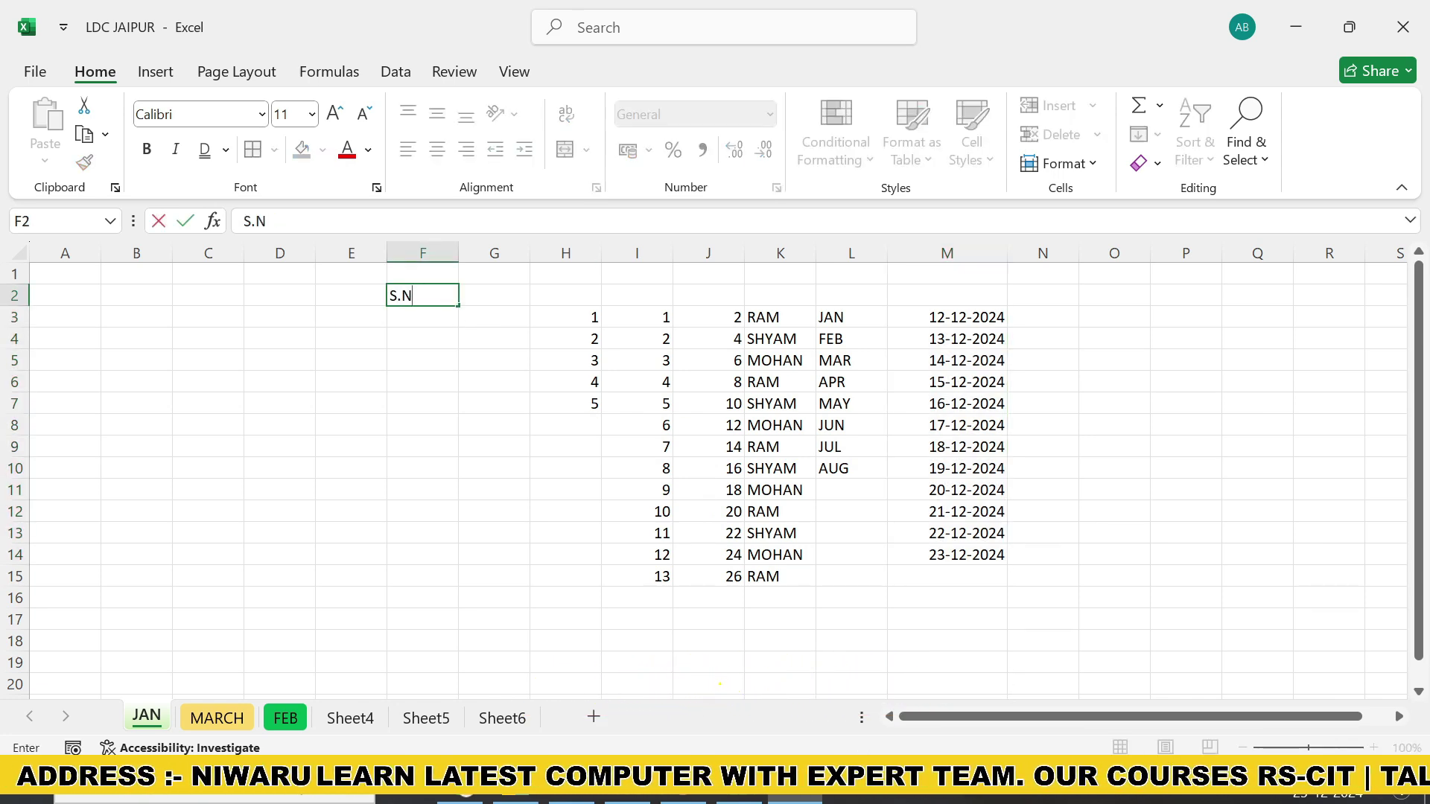
text(O)
key(Return)
Enter serial numbers 101 and 102 in F3 and F4, and extend the series down column F with the fill handle
text(10)
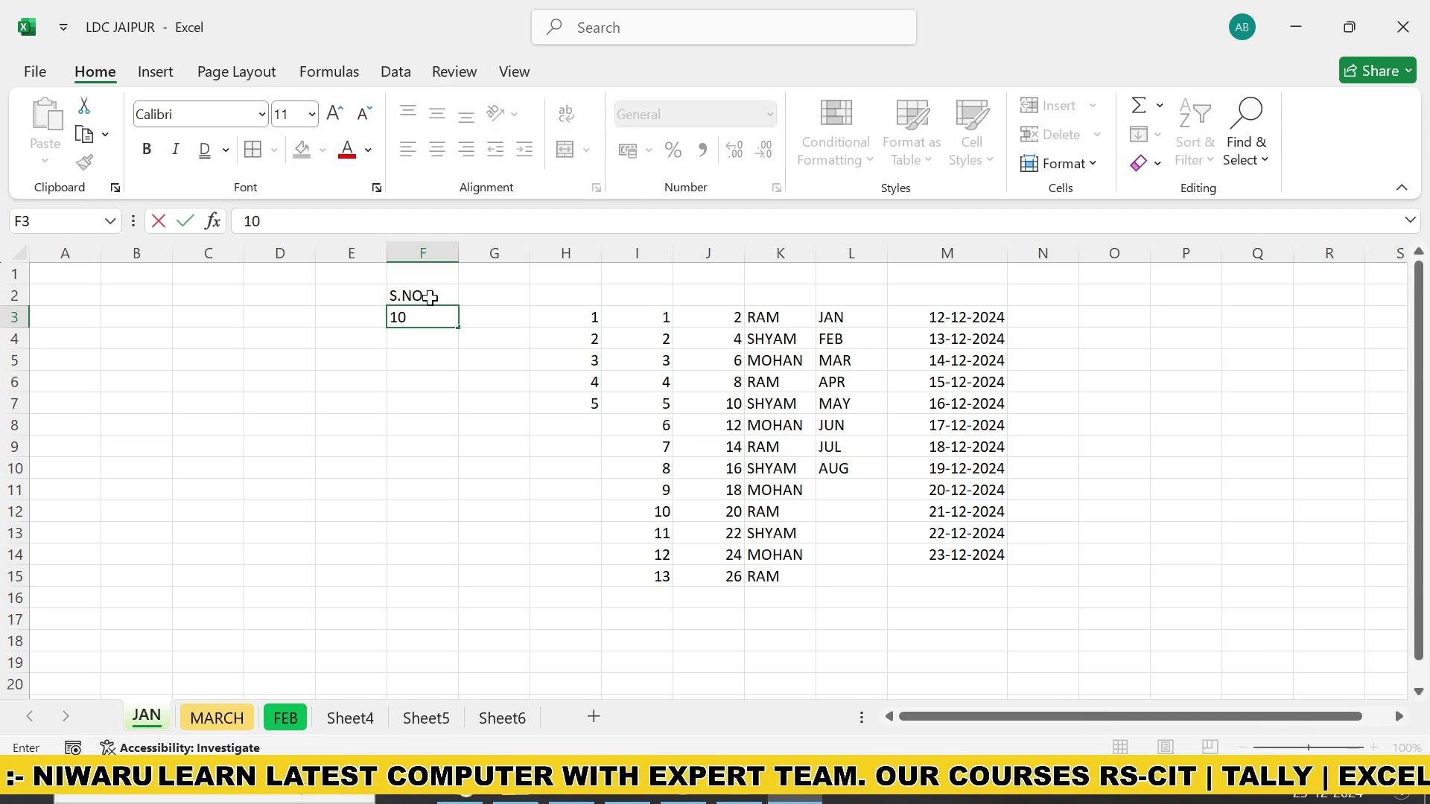
text(1)
key(Return)
text(102)
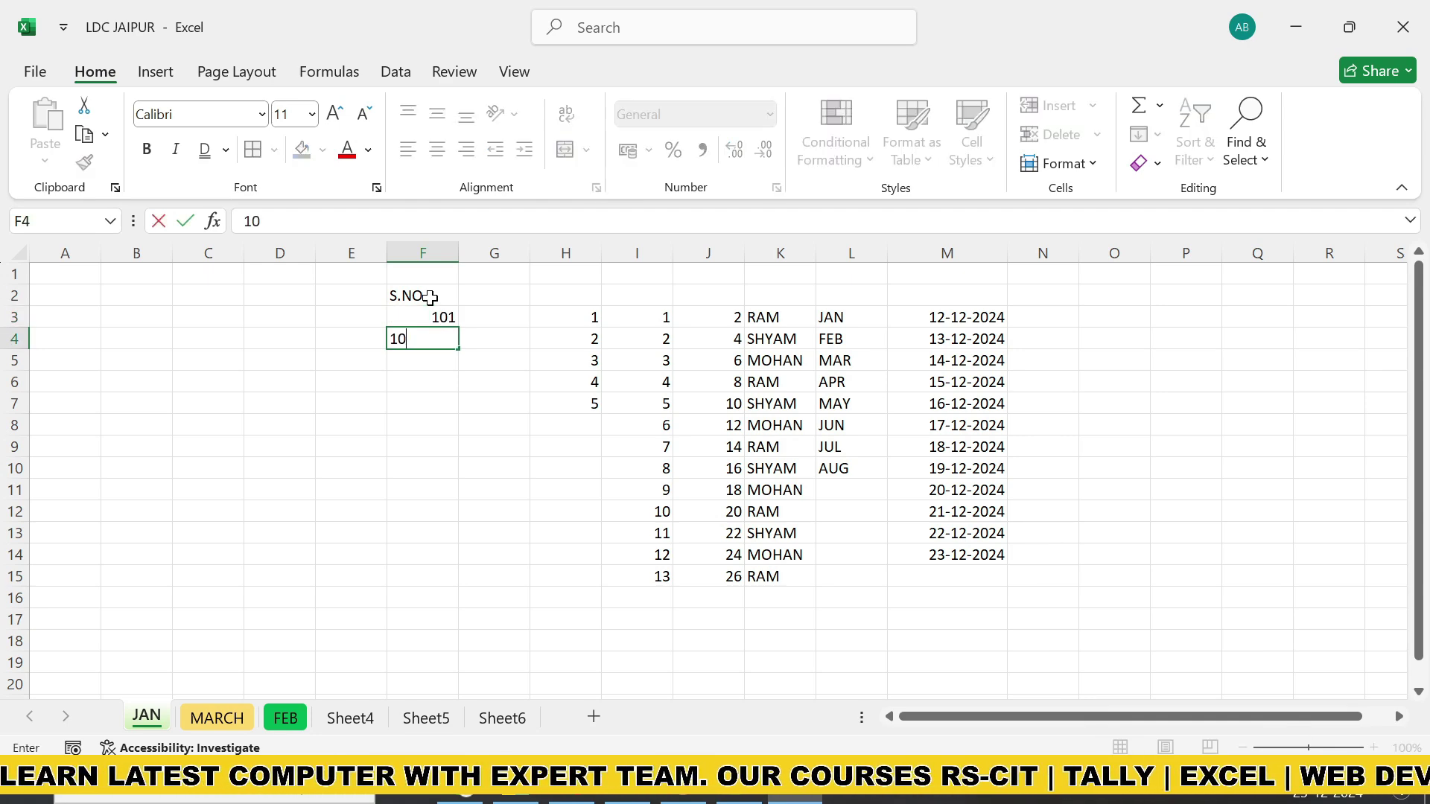
click(394, 386)
drag(430, 319, 440, 568)
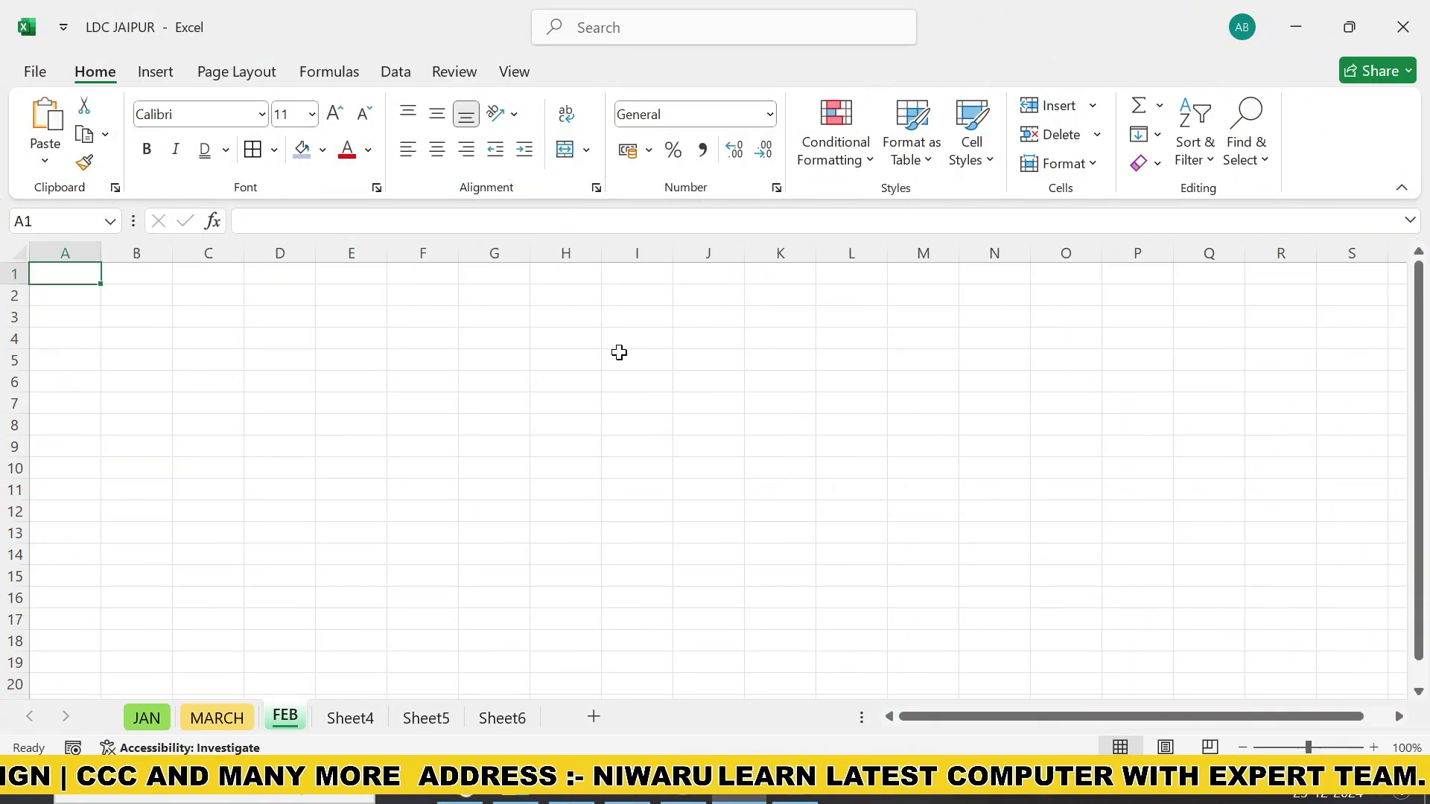
Widen column I on the FEB sheet, and enter the word text in I3 and 12525 in I4
drag(673, 255, 726, 256)
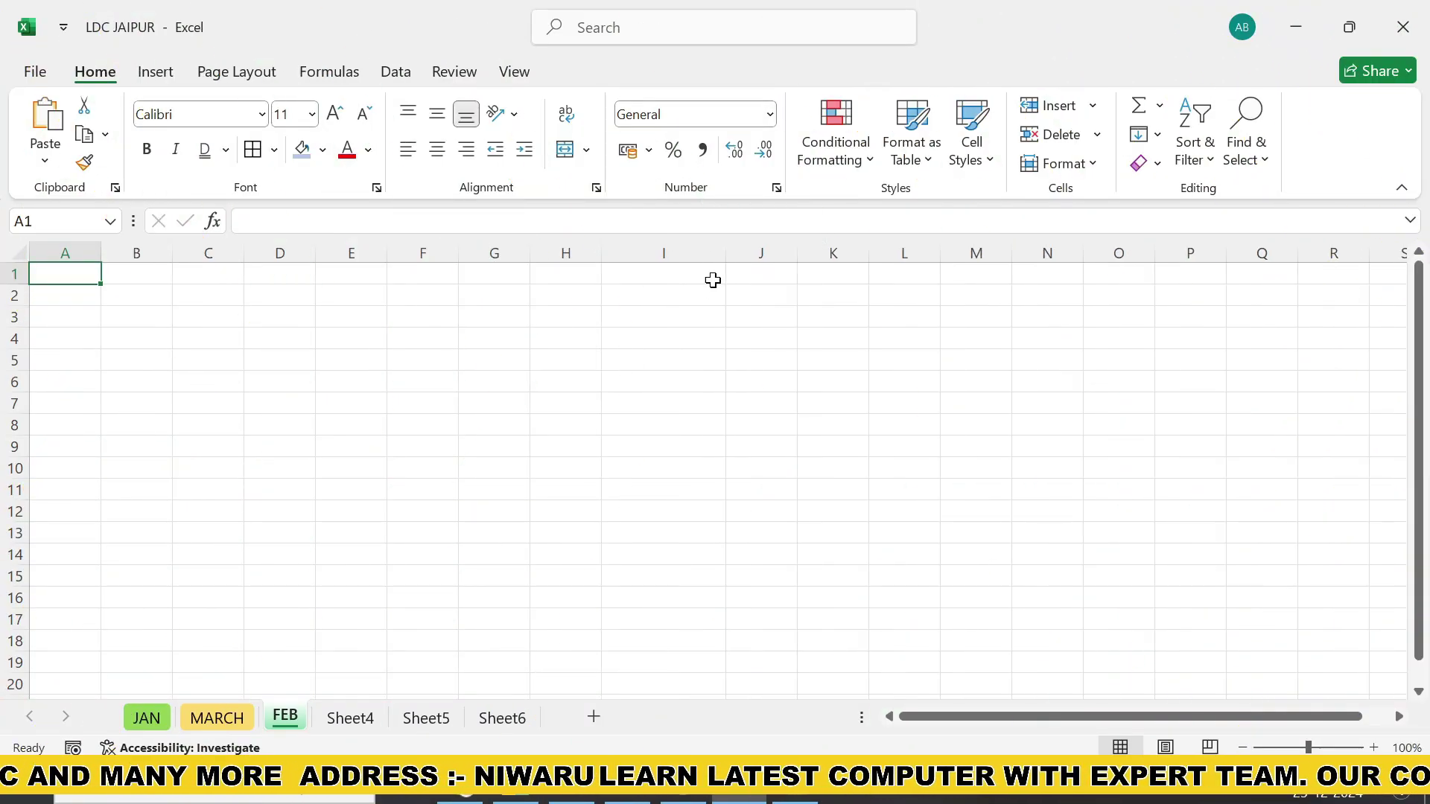
click(646, 322)
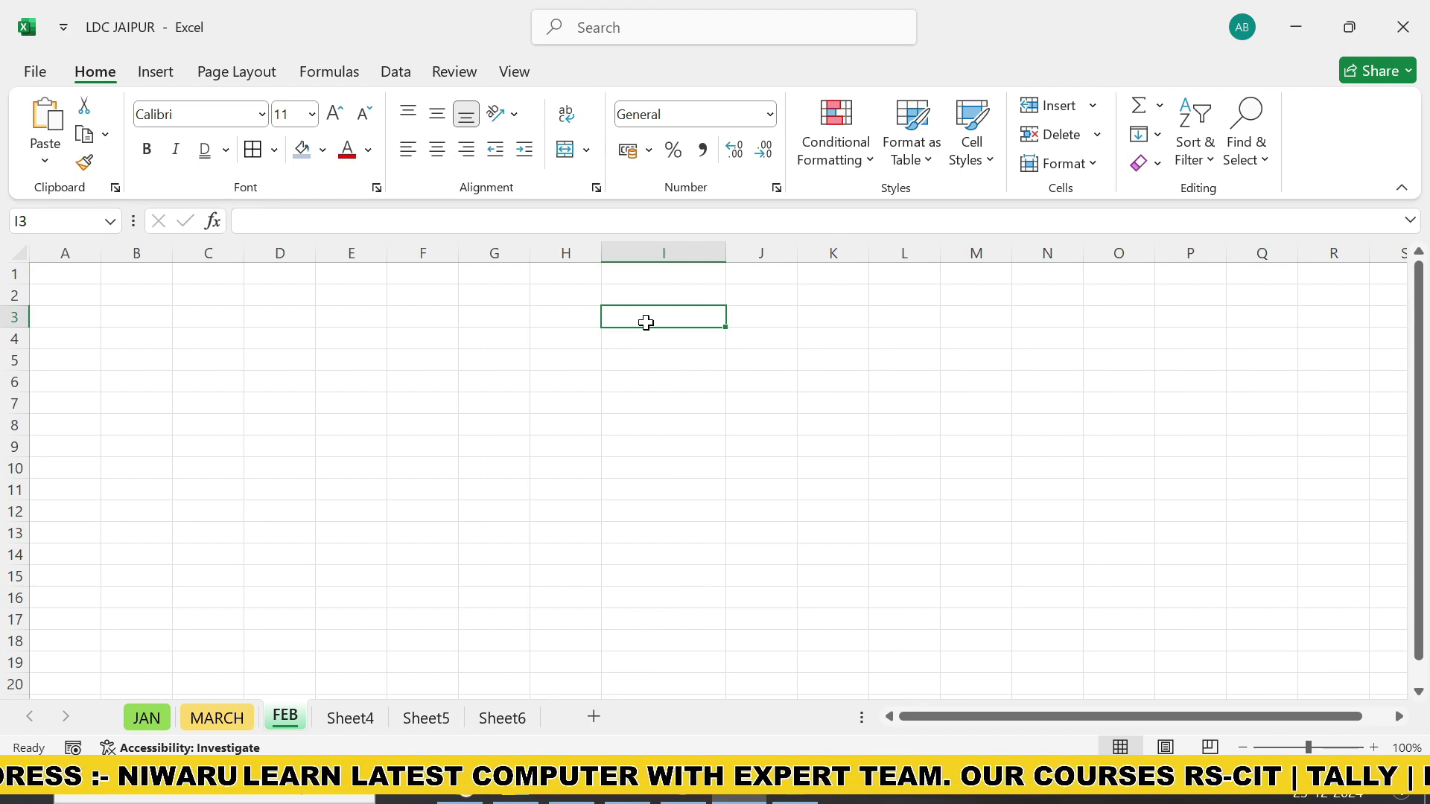
text(text)
key(Return)
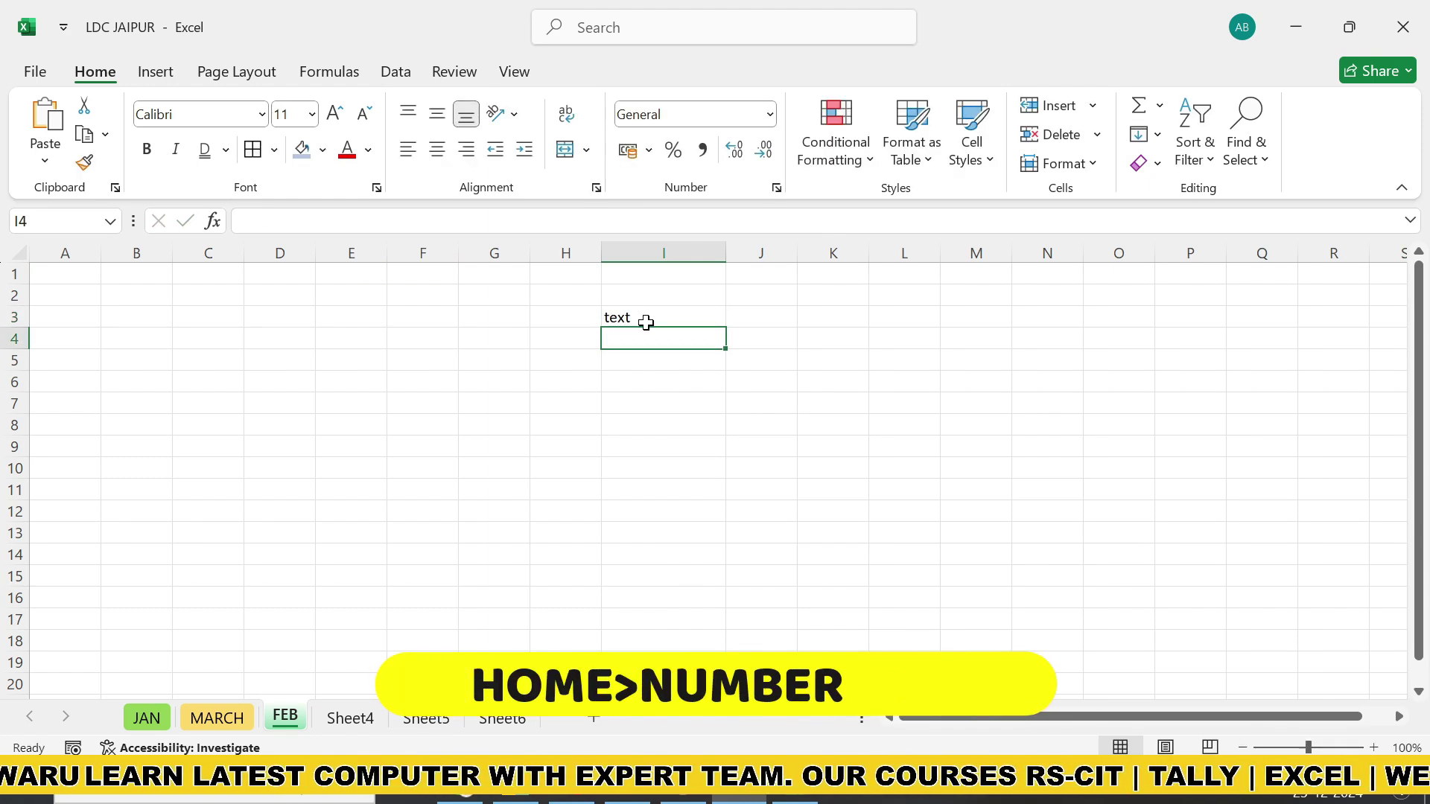
text(12525)
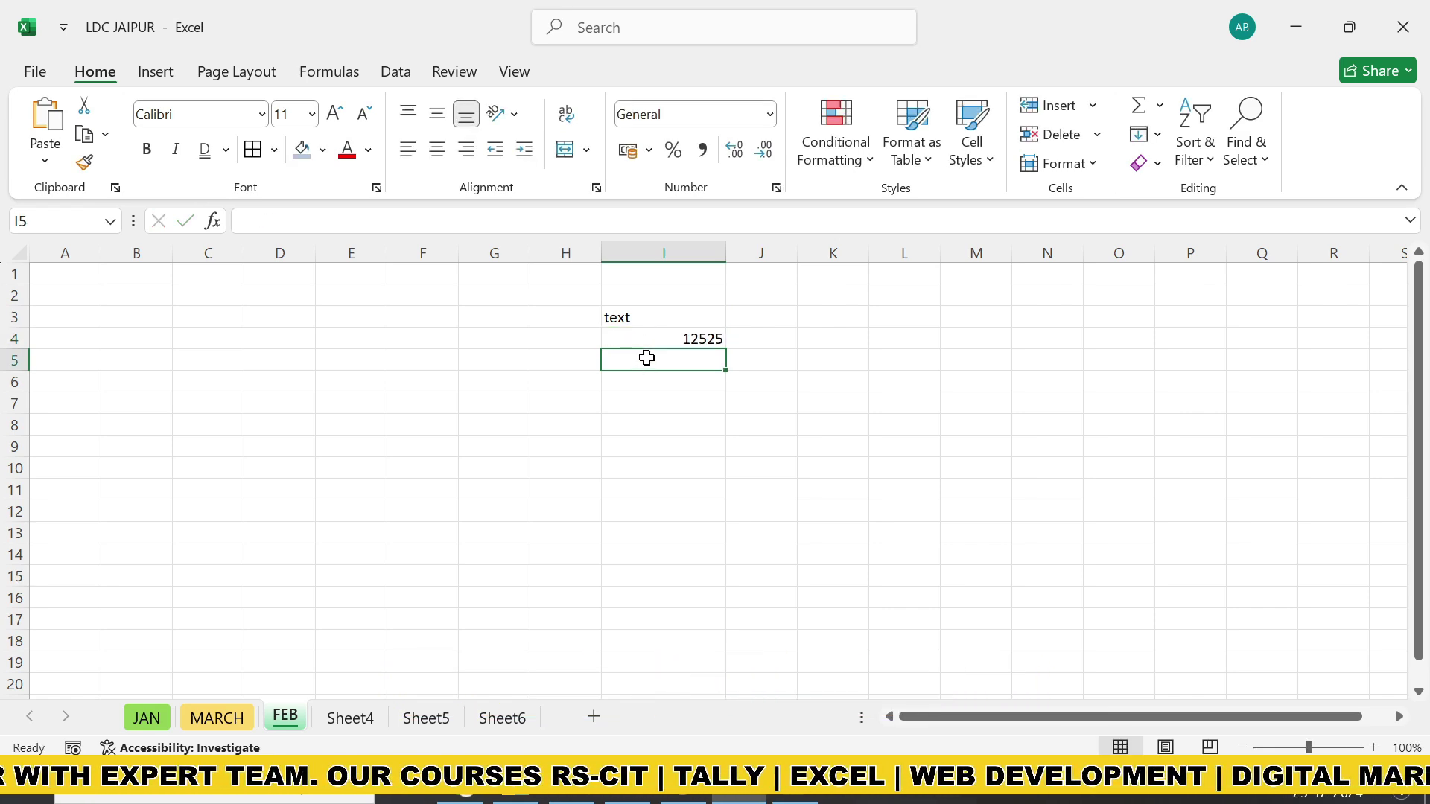
Apply the General number format to the text entry in I3
scroll(647, 358, up, 2)
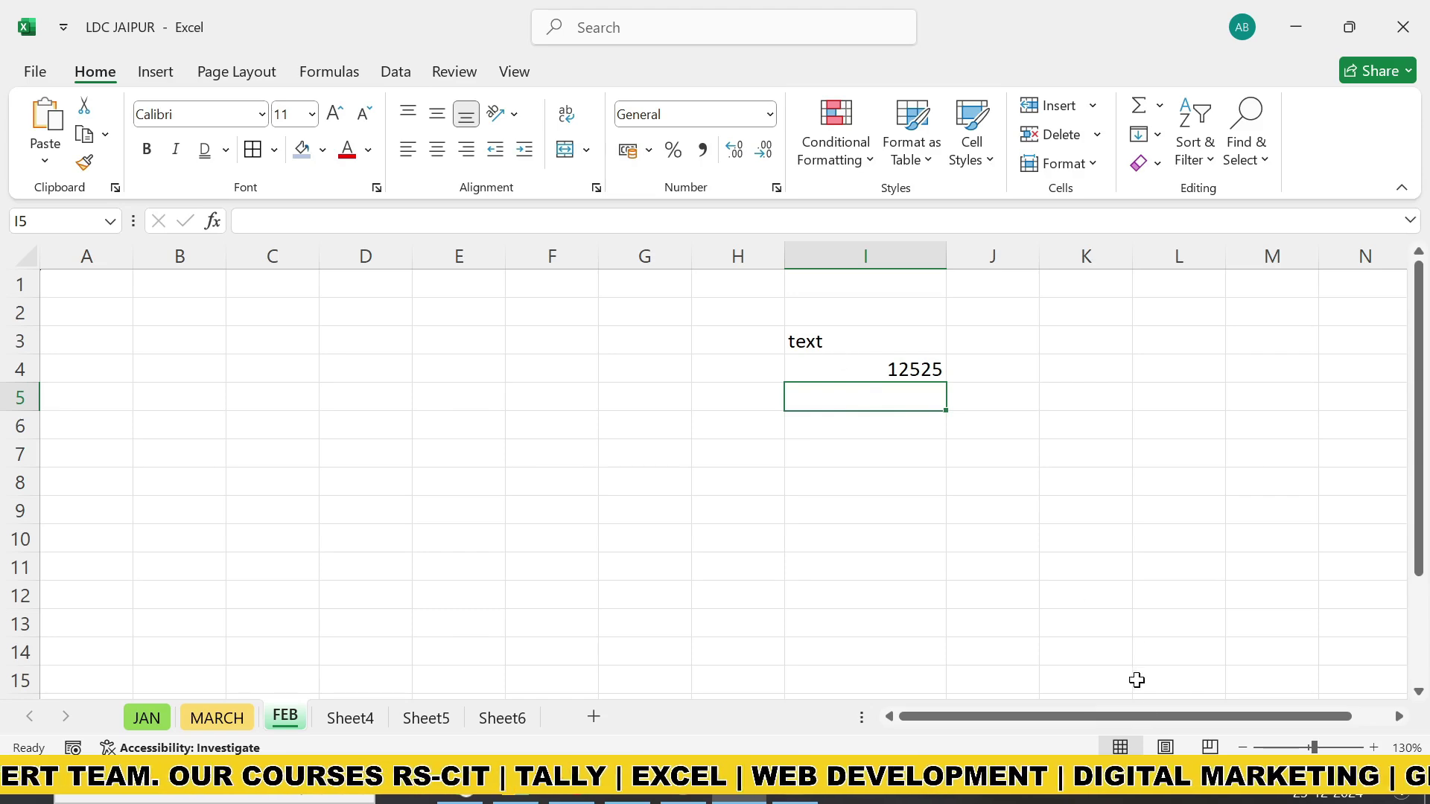
drag(1140, 716, 1175, 716)
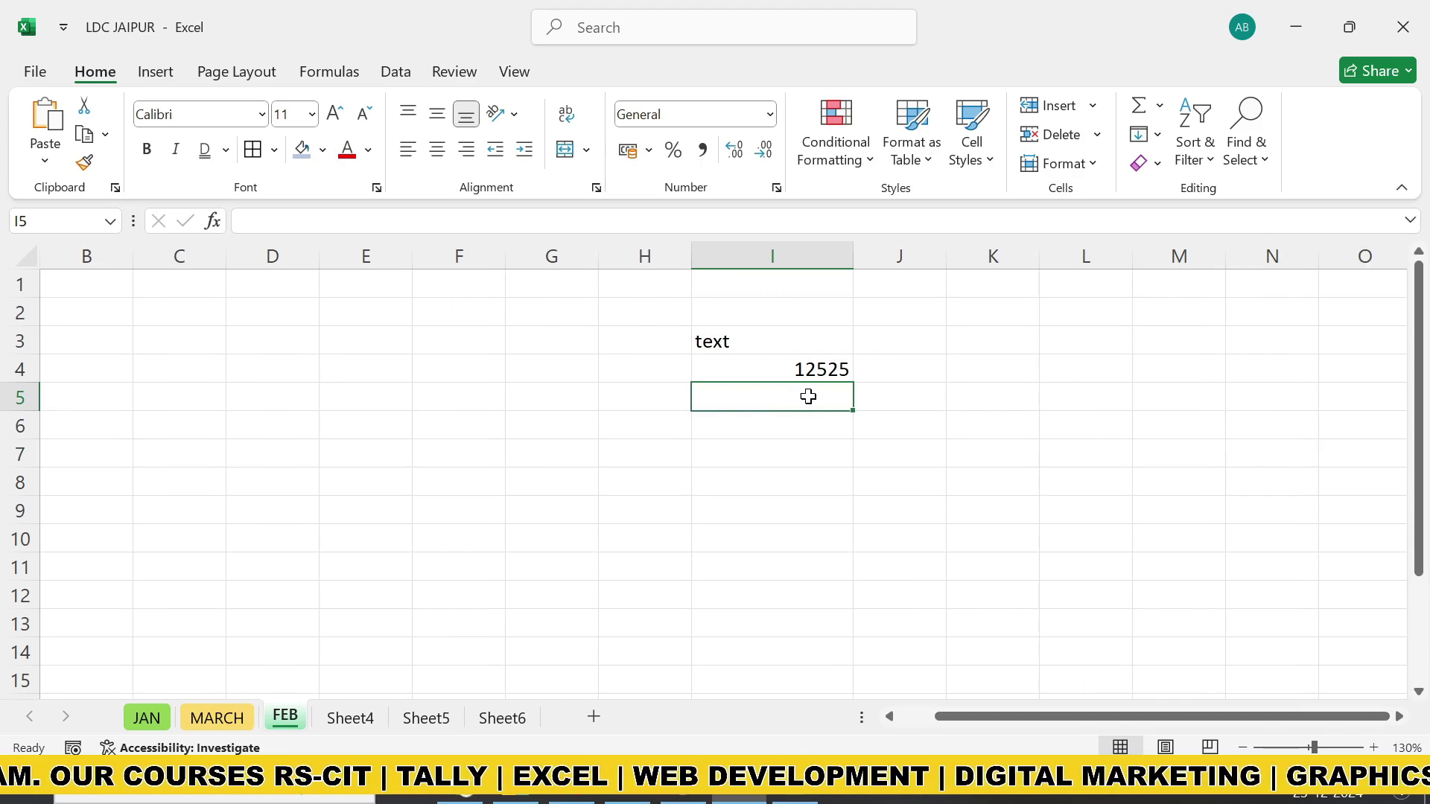
click(737, 352)
click(744, 377)
click(741, 341)
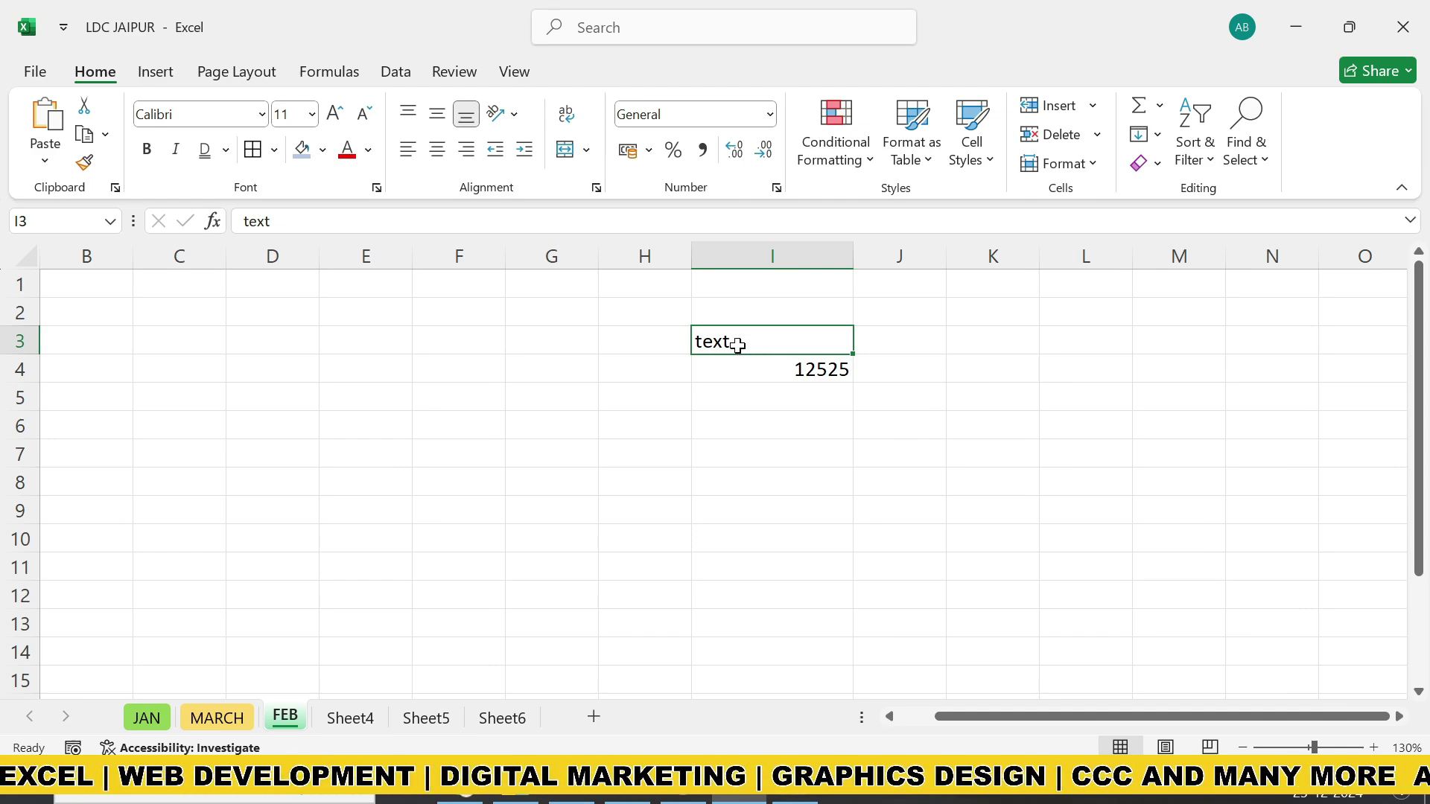
click(772, 122)
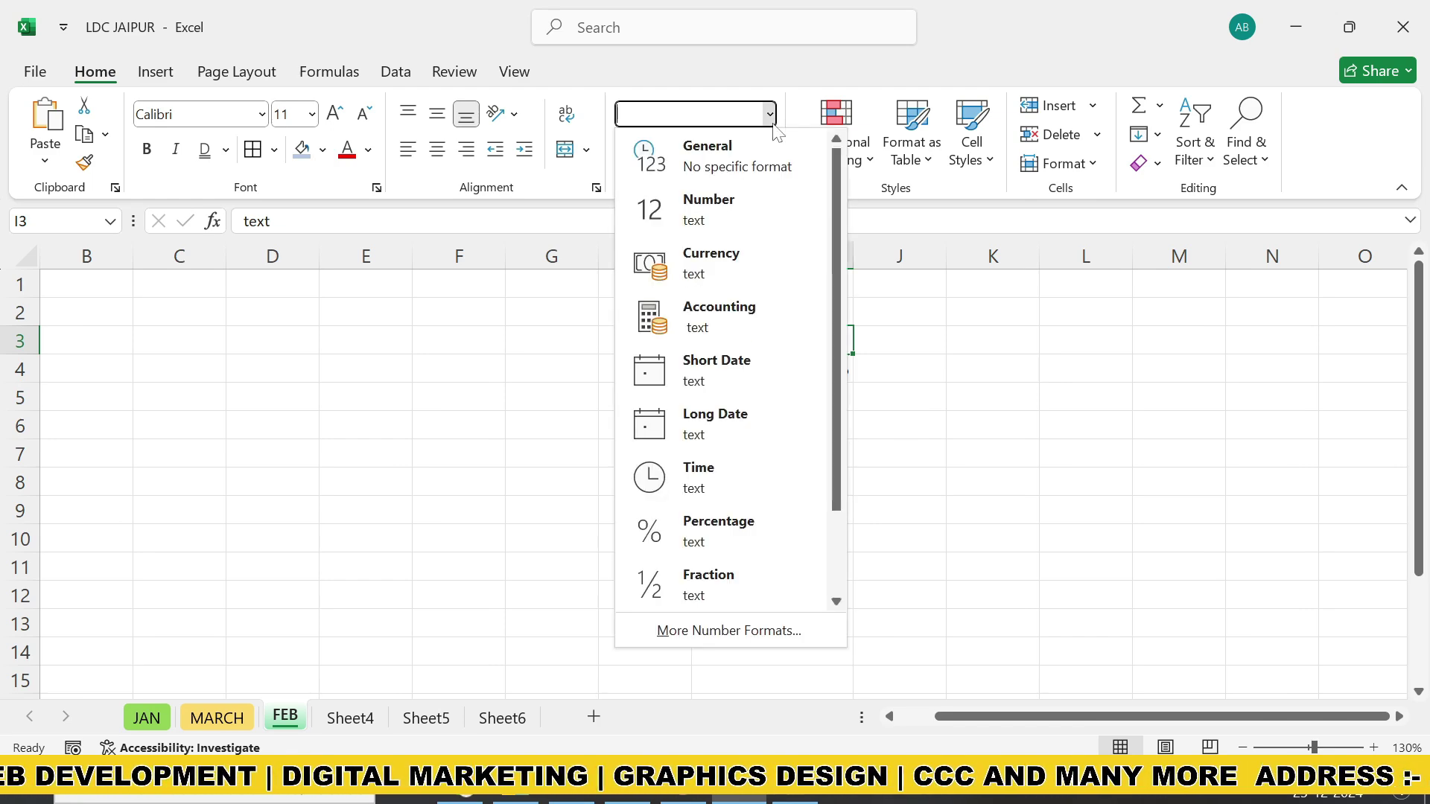
click(772, 149)
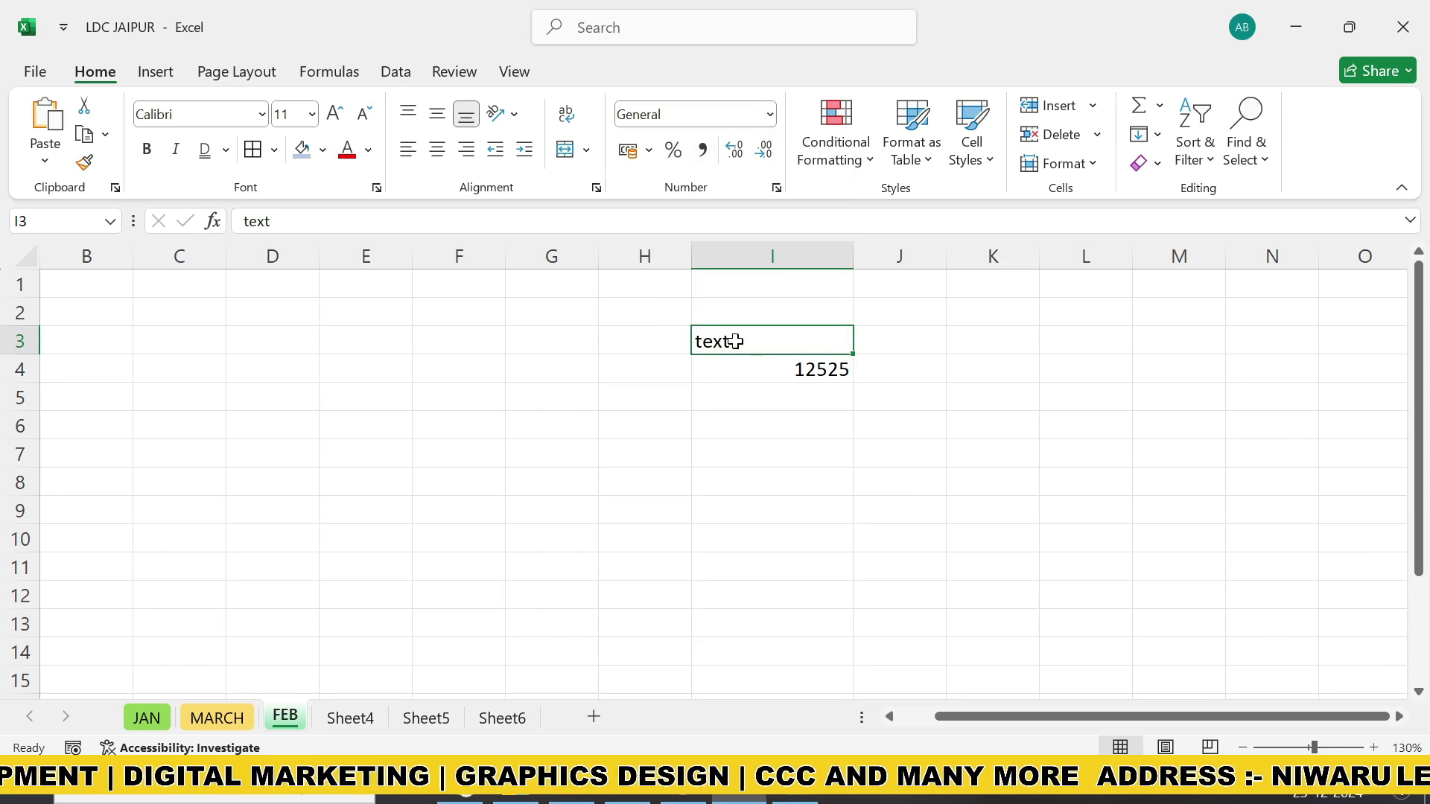
Try the Number format on the value in I4, and return the cell to the General format
click(778, 372)
click(771, 118)
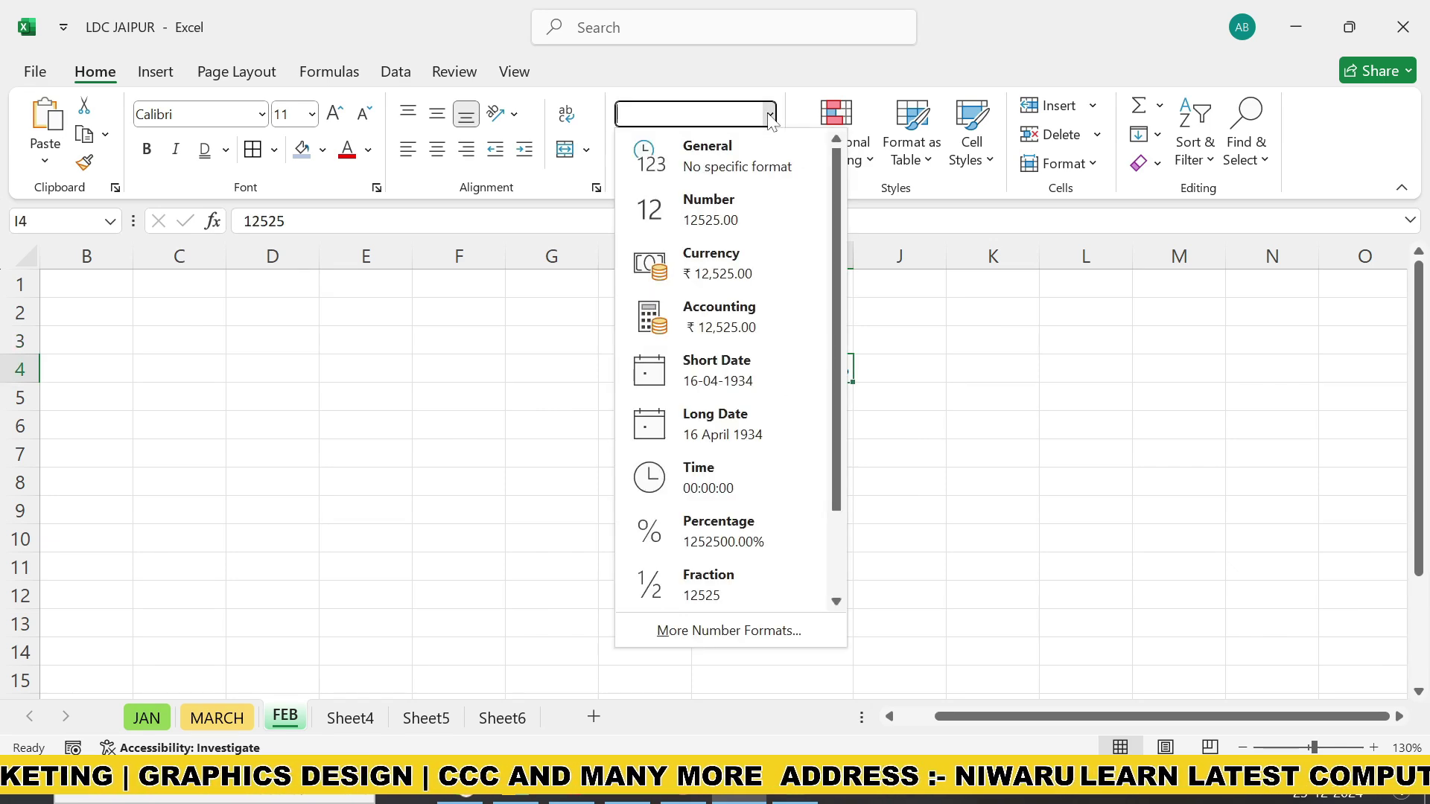
click(727, 220)
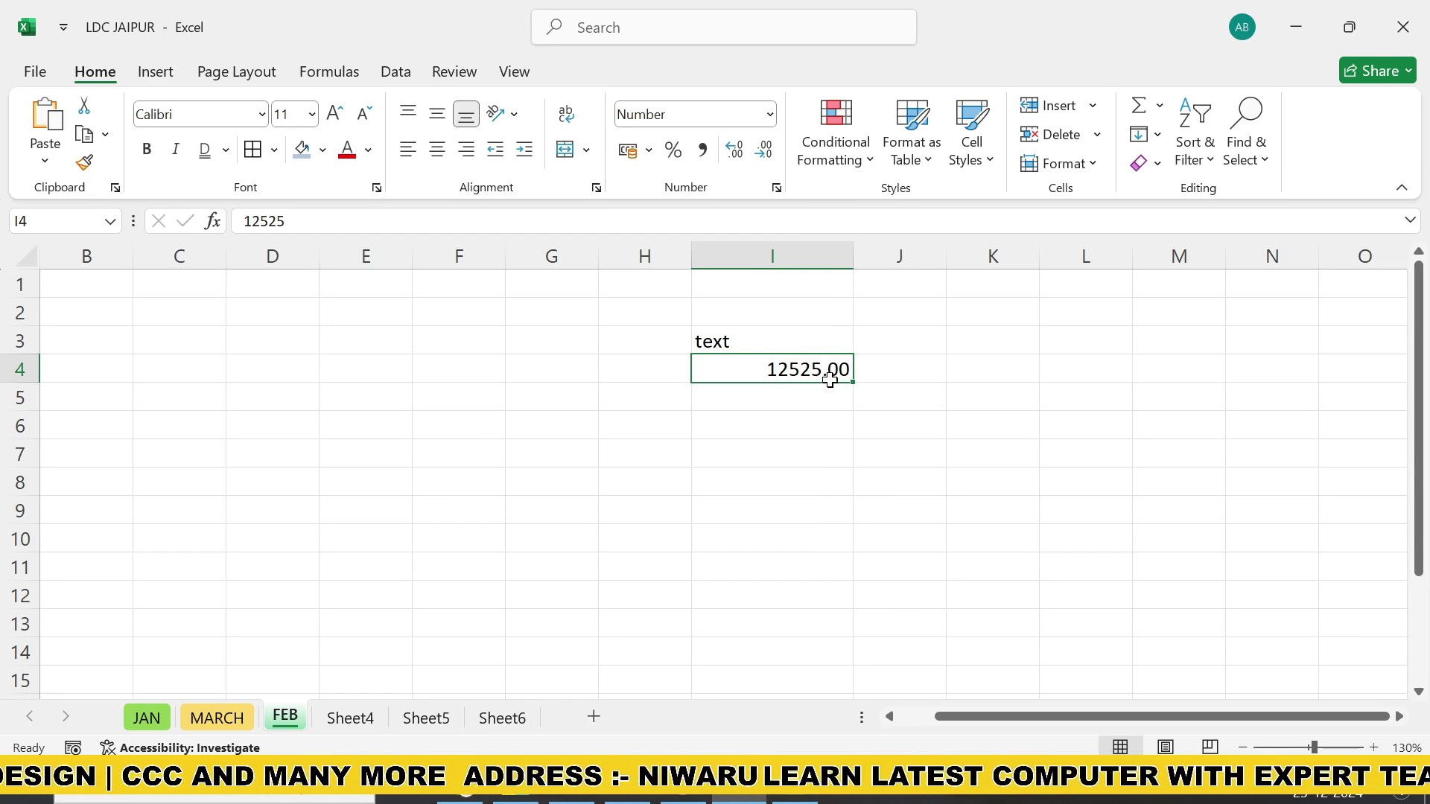
click(771, 116)
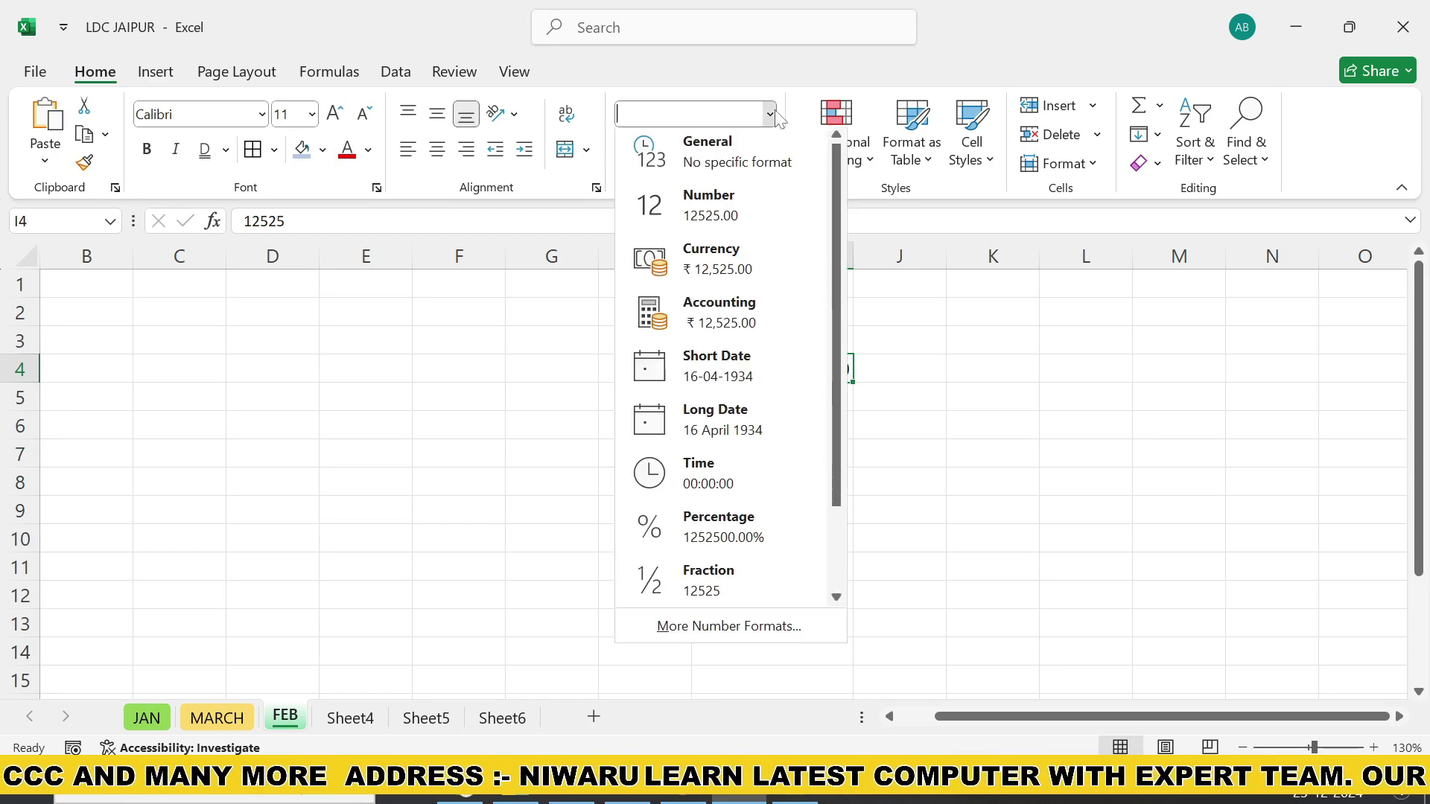
click(756, 152)
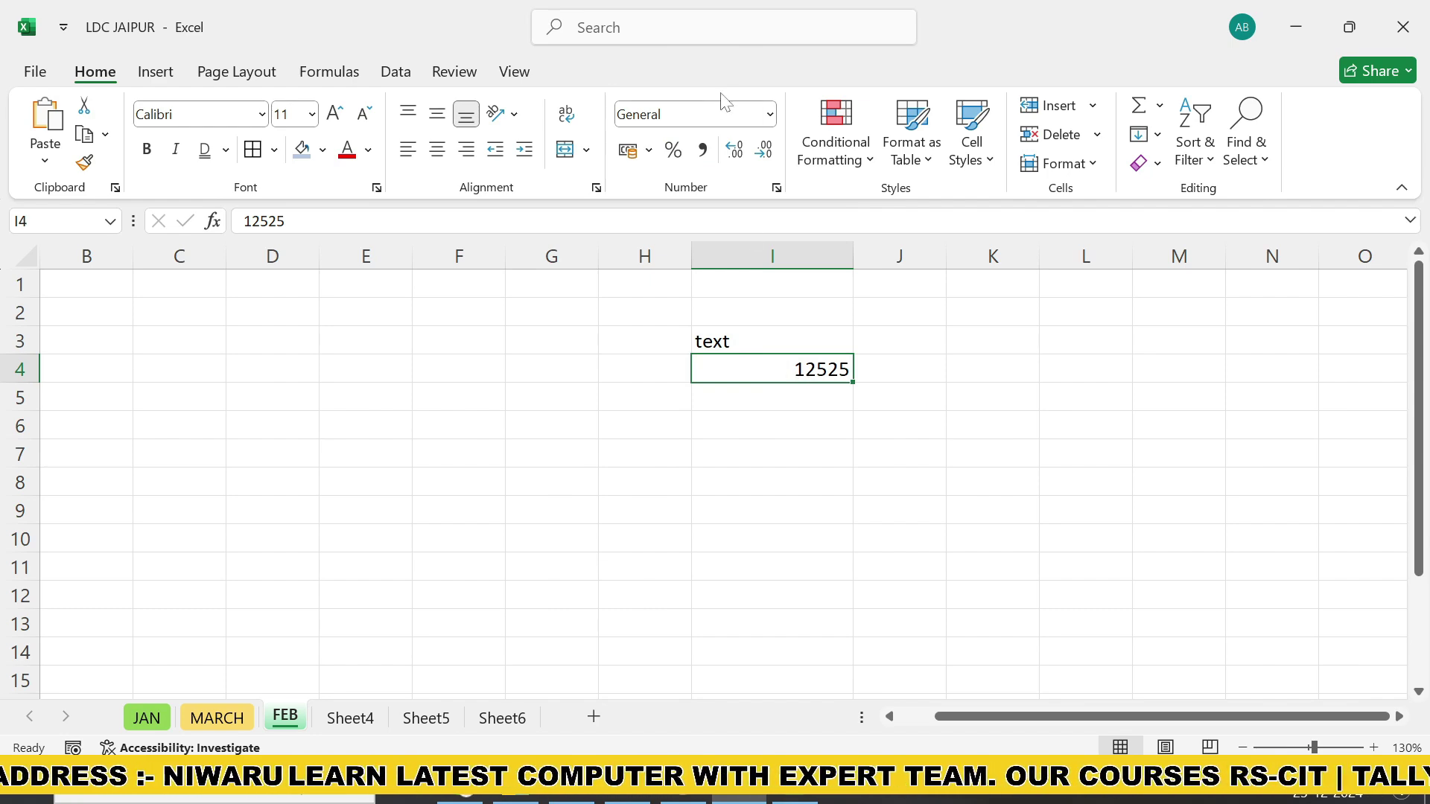
click(770, 116)
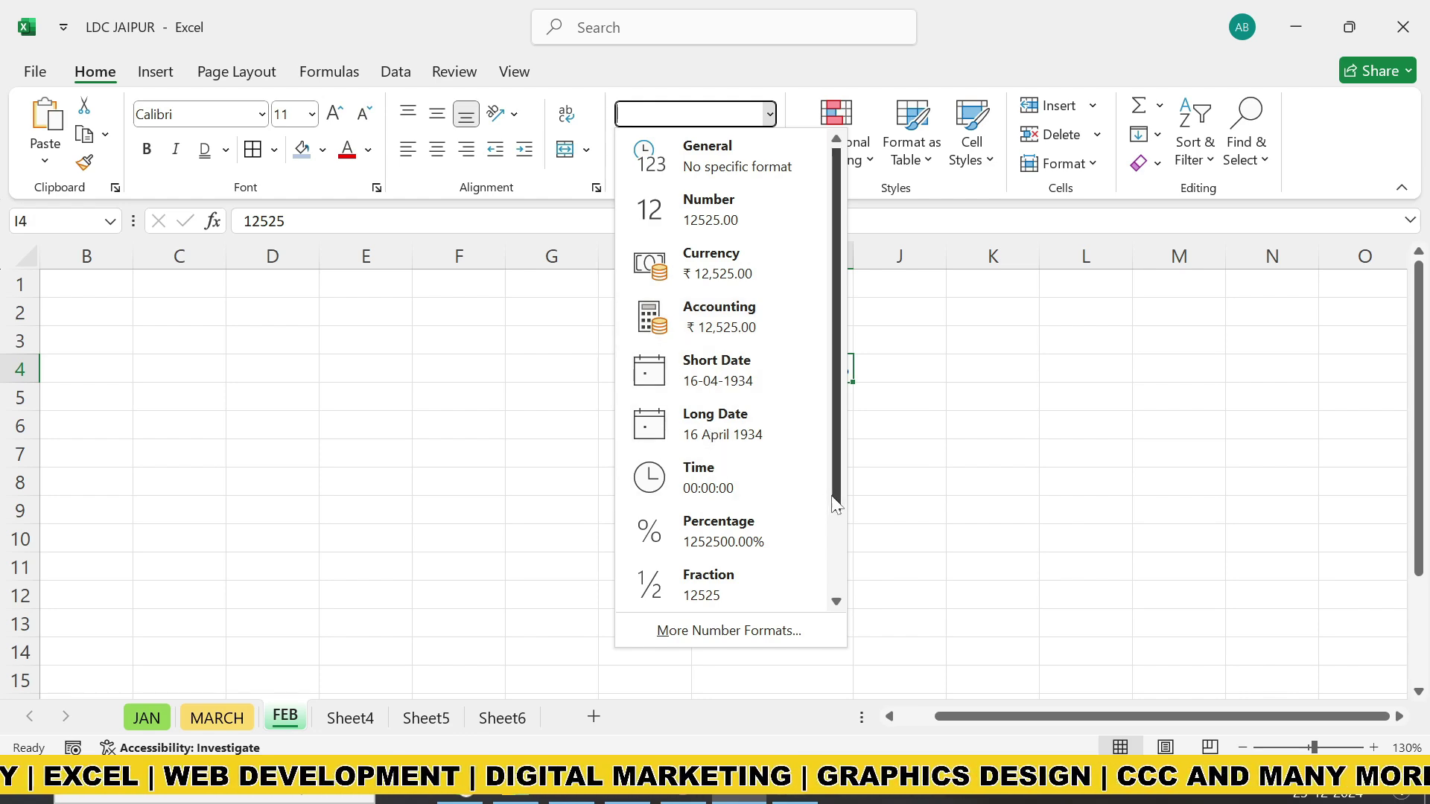
scroll(824, 467, down, 1)
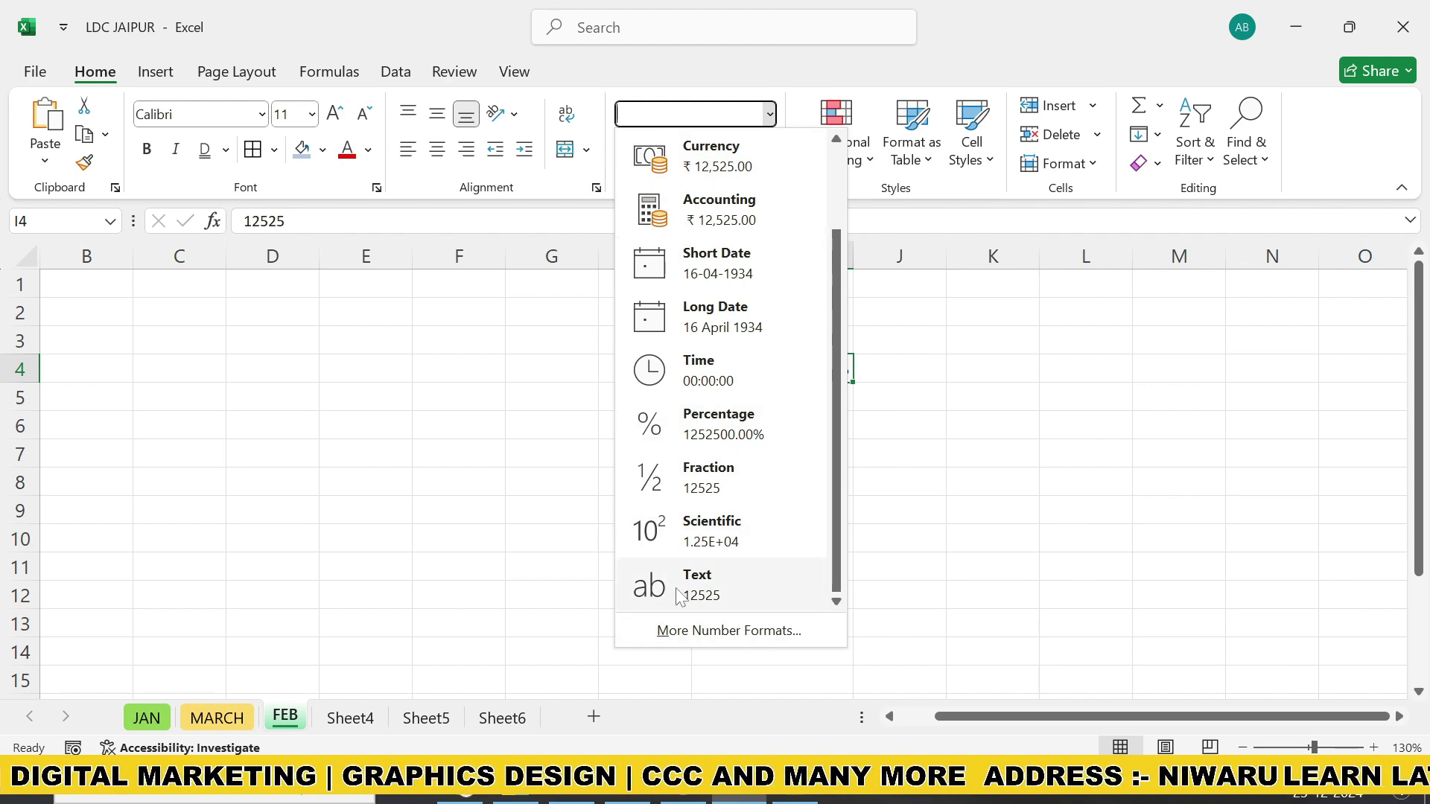
click(518, 520)
Apply the Text number format to cell I3 and compare its format with that of I4
click(728, 350)
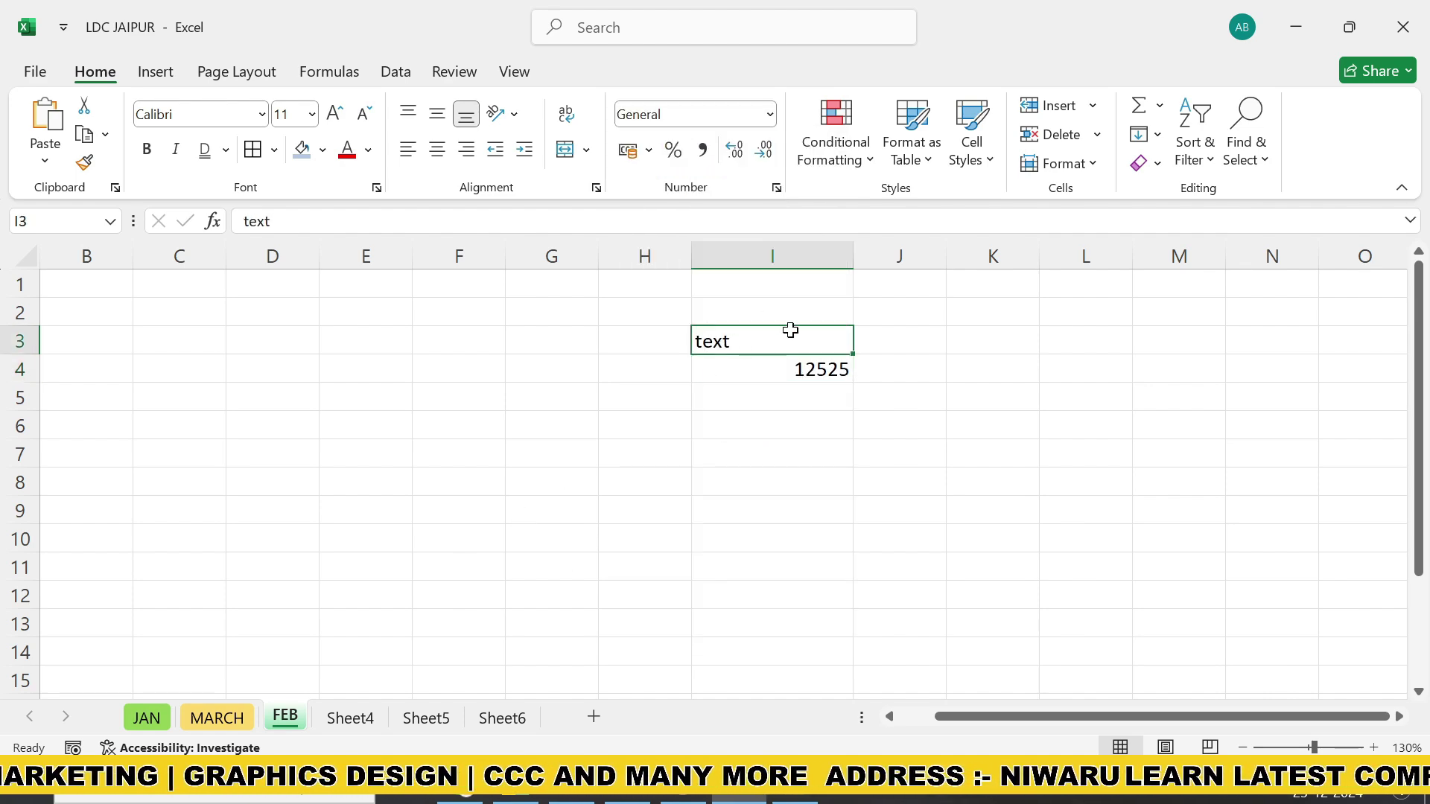
click(771, 115)
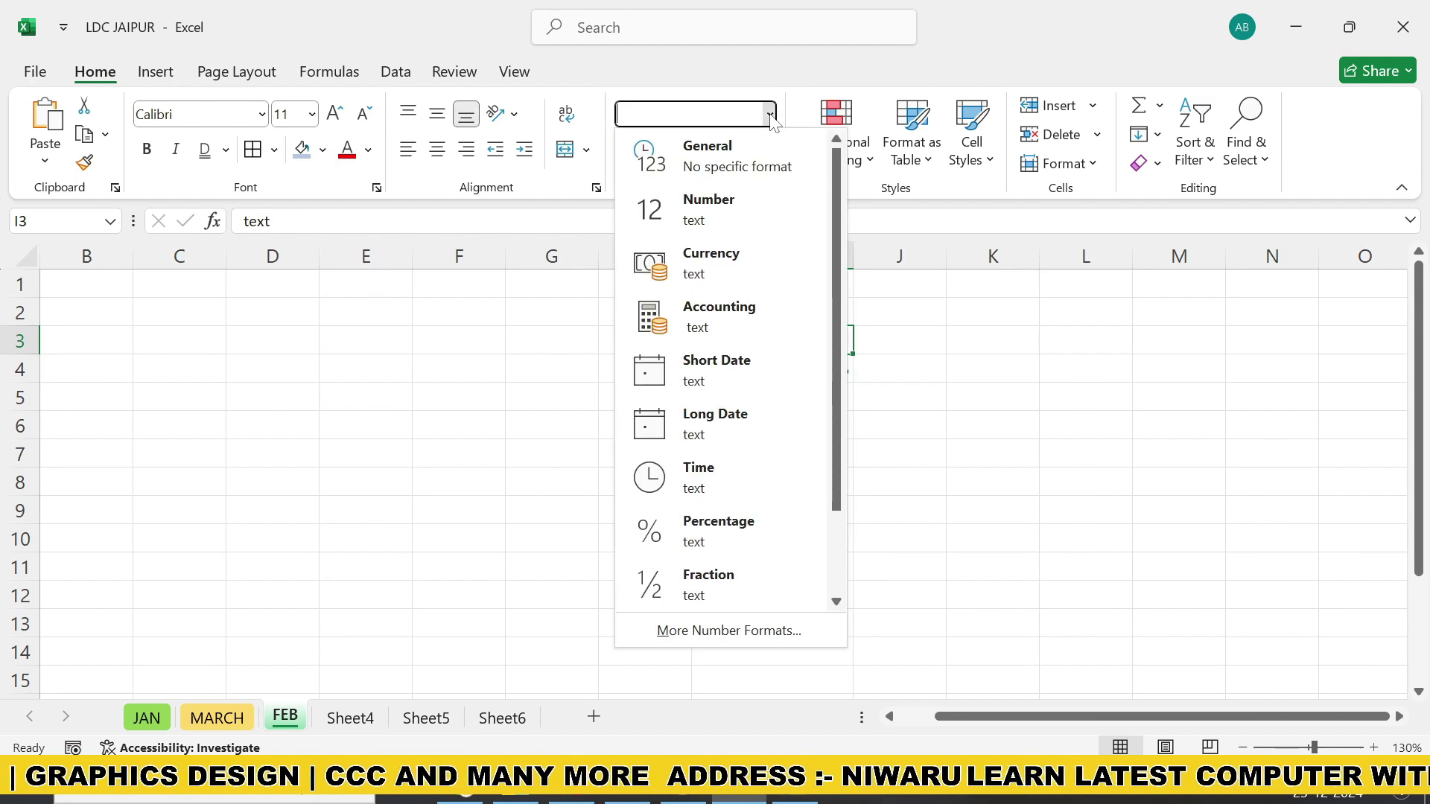
scroll(741, 389, down, 3)
click(726, 570)
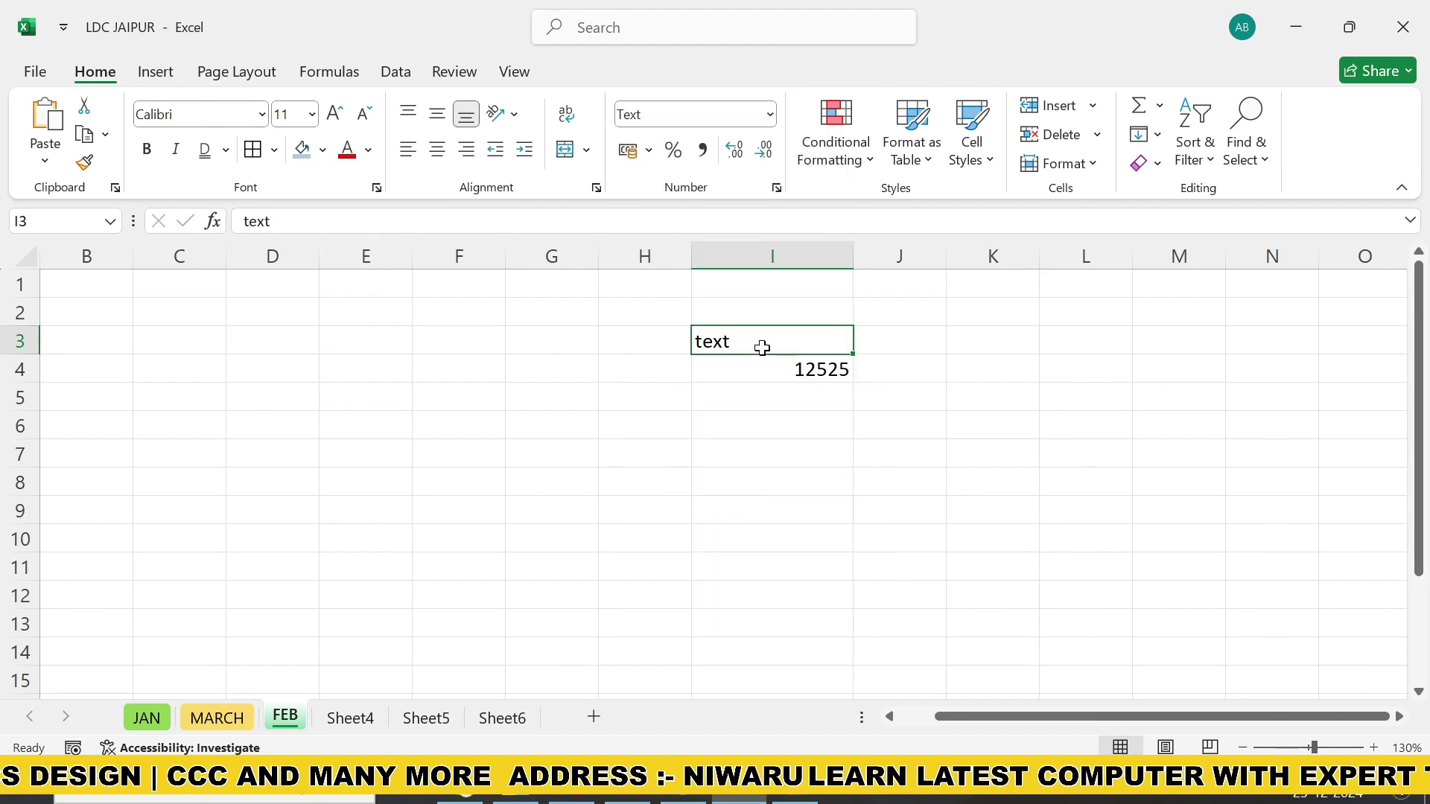
click(746, 471)
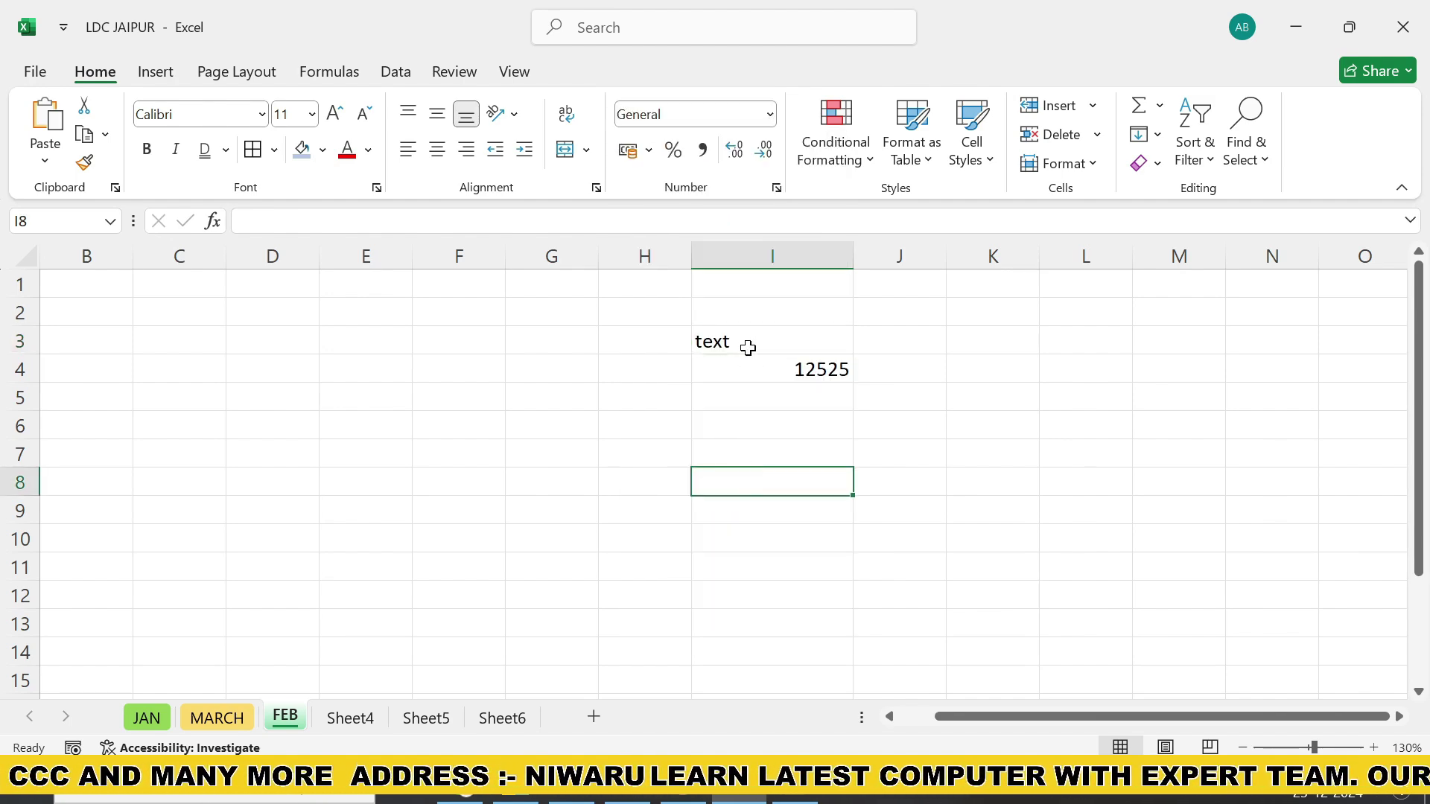
click(738, 370)
click(734, 342)
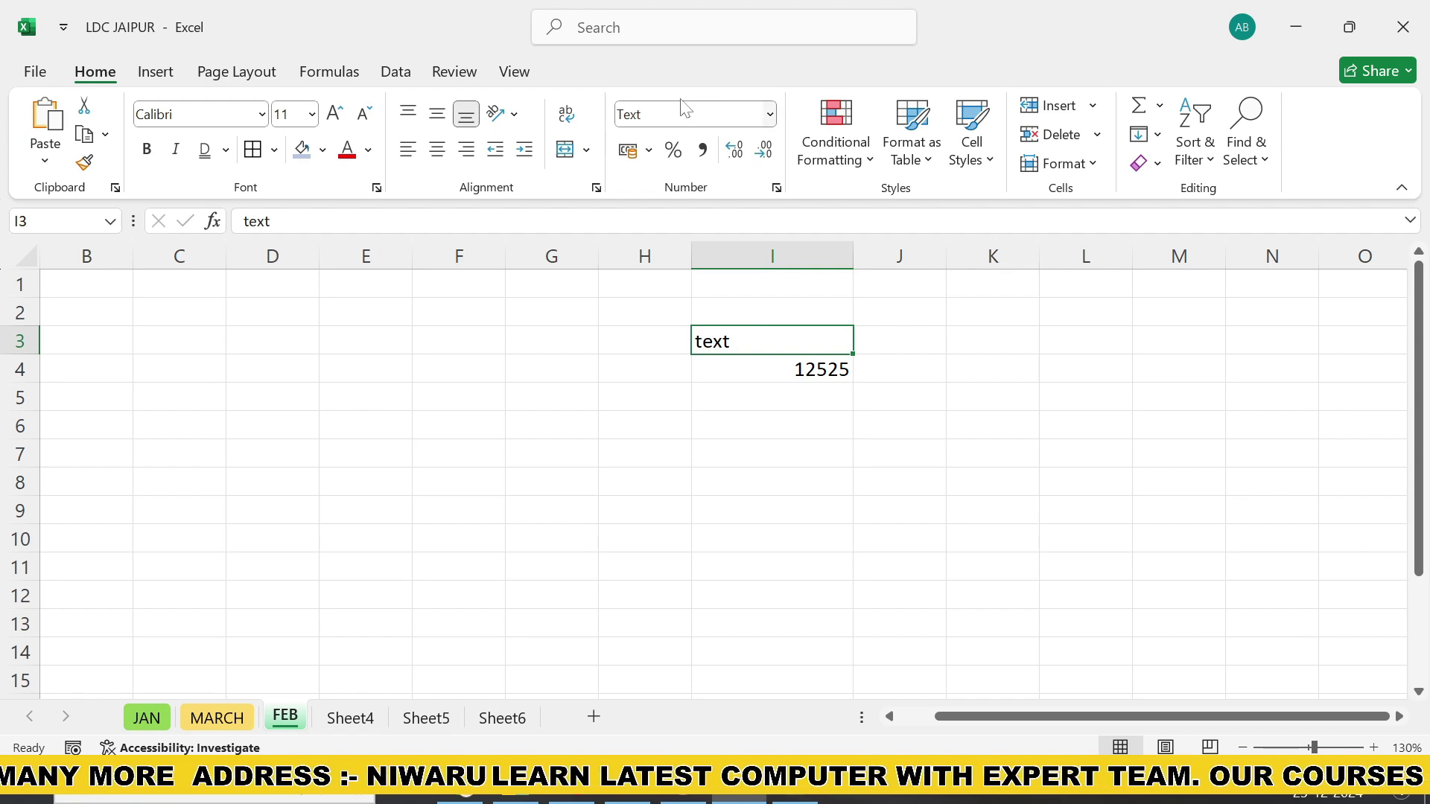
Apply the Number format with two decimals to the value in I4
click(753, 371)
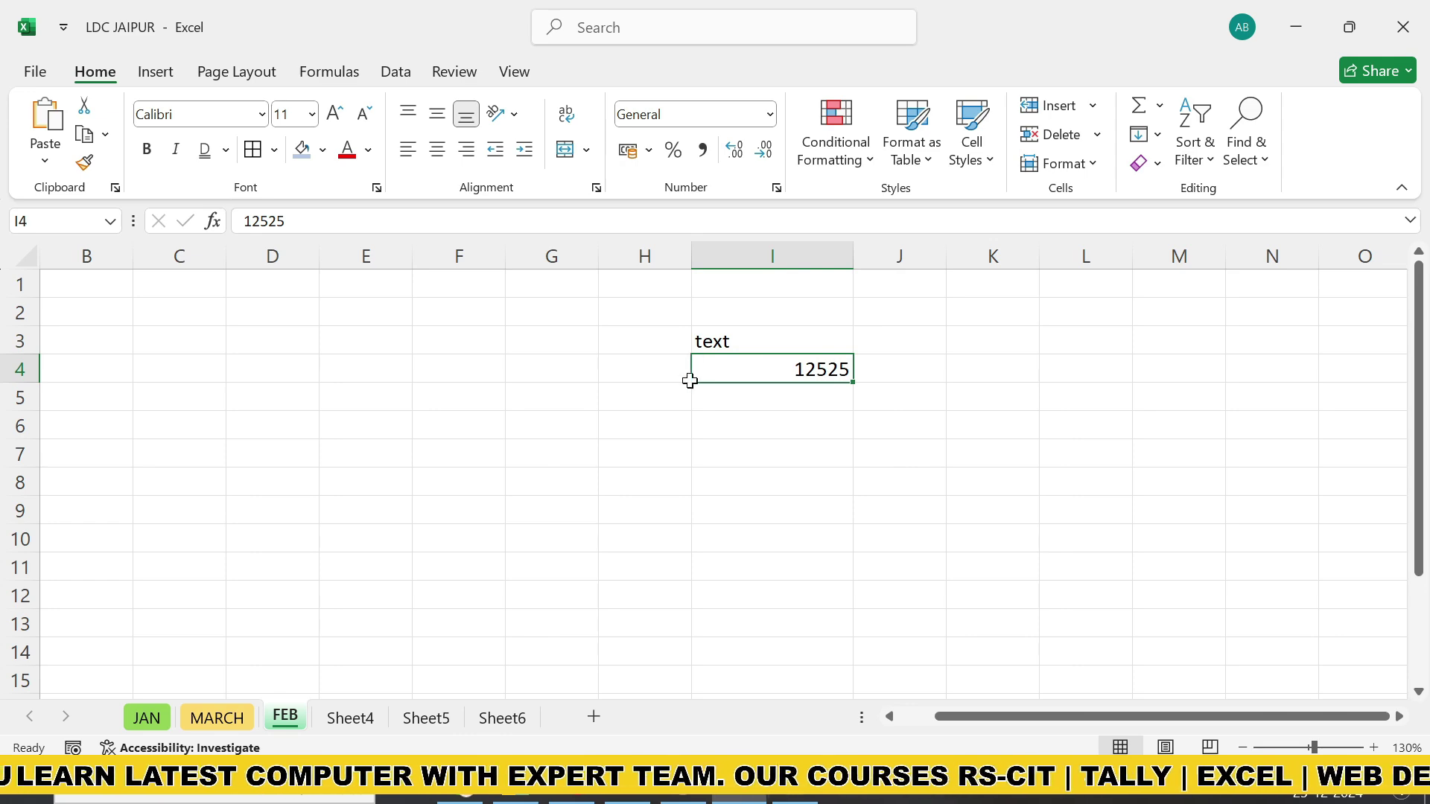
click(772, 115)
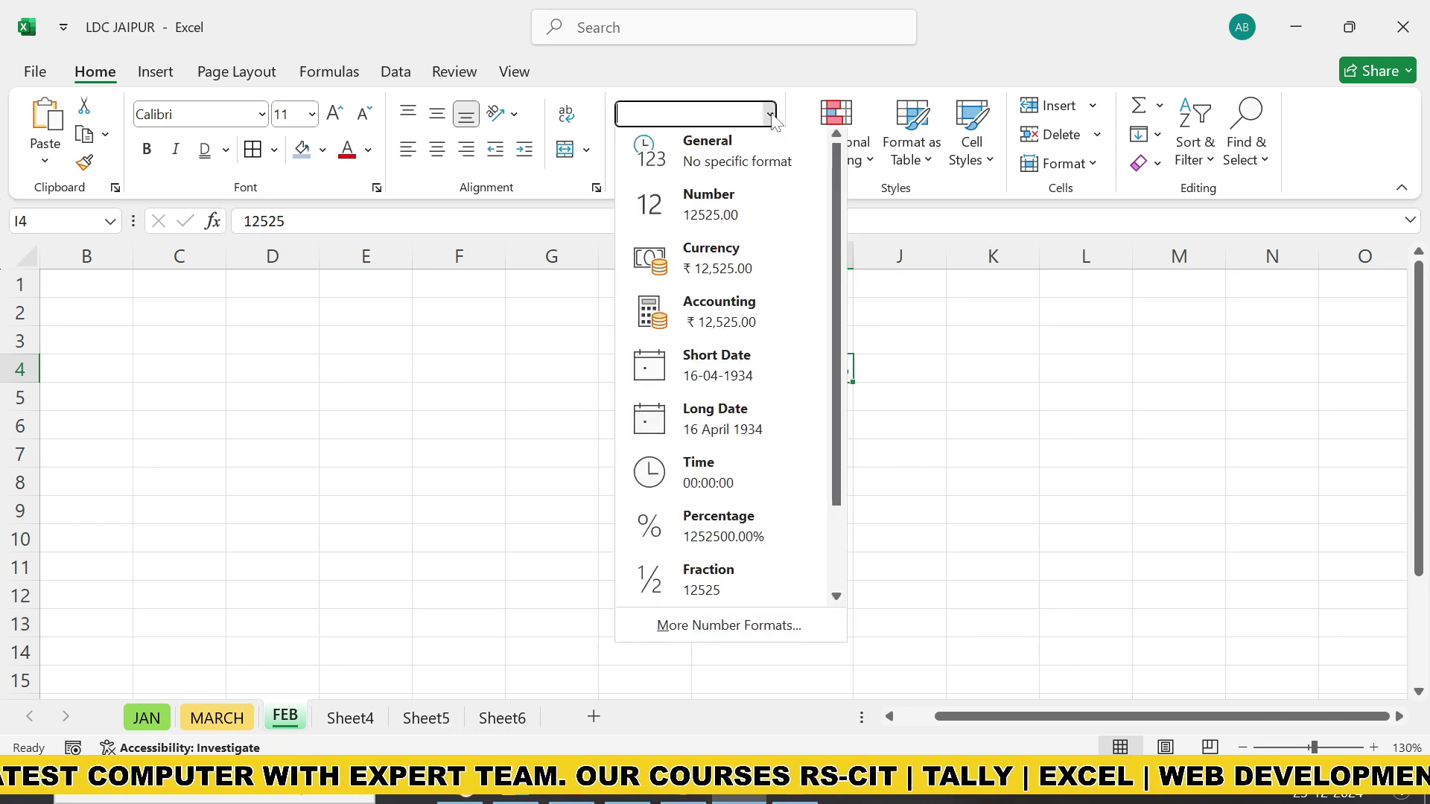
click(738, 212)
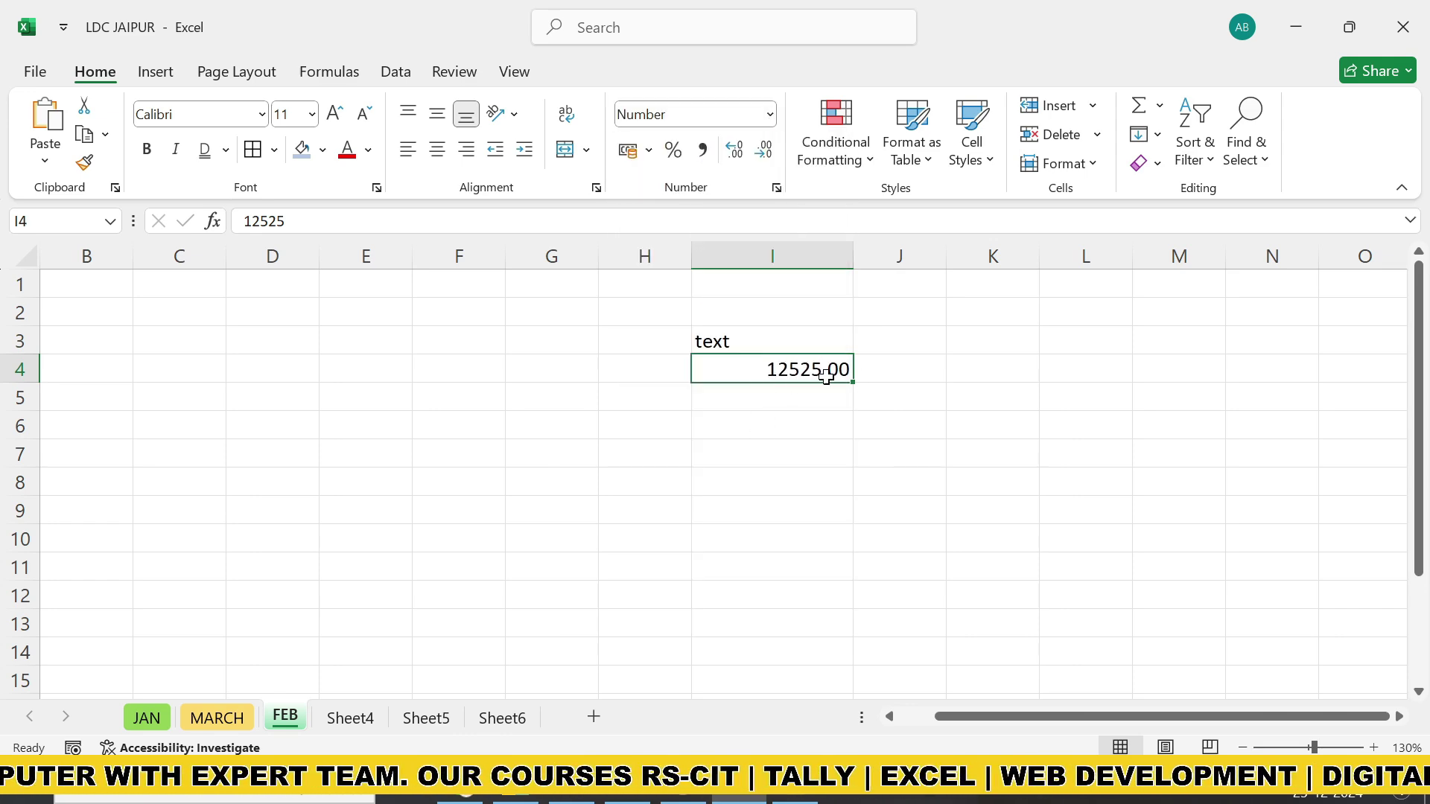
Enter 12500 in I5 and the date 11/02/2025 in I6
click(811, 400)
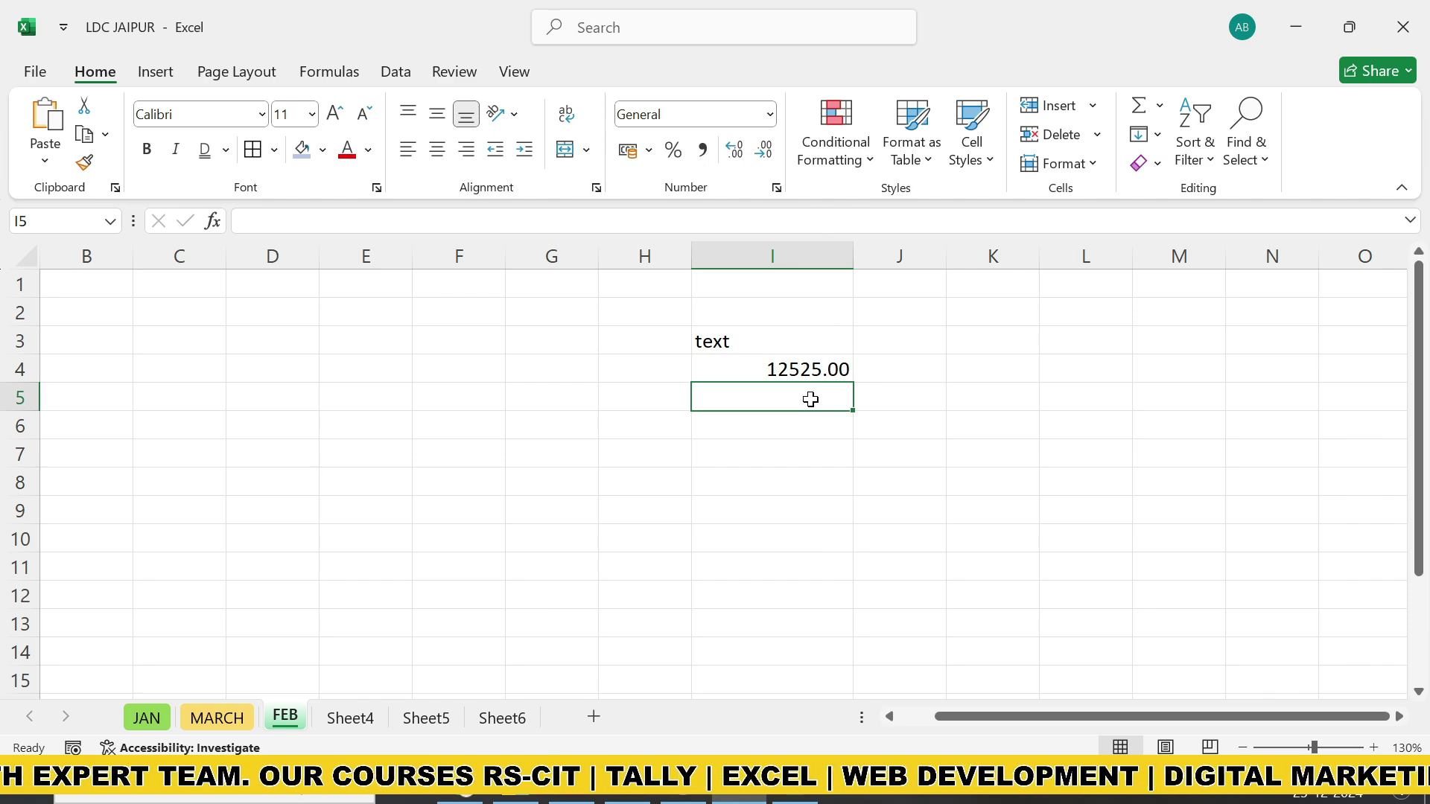
text(12500)
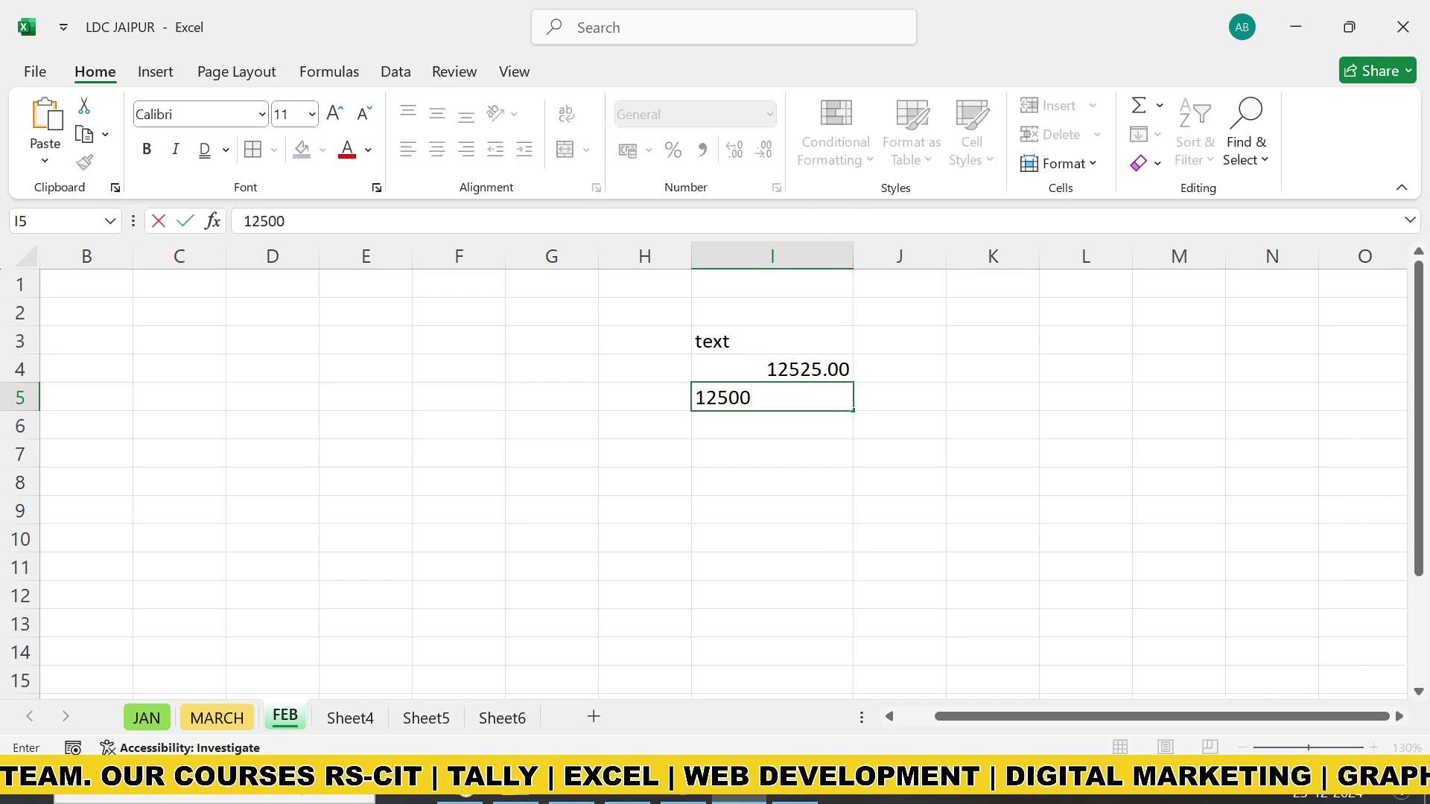
key(Return)
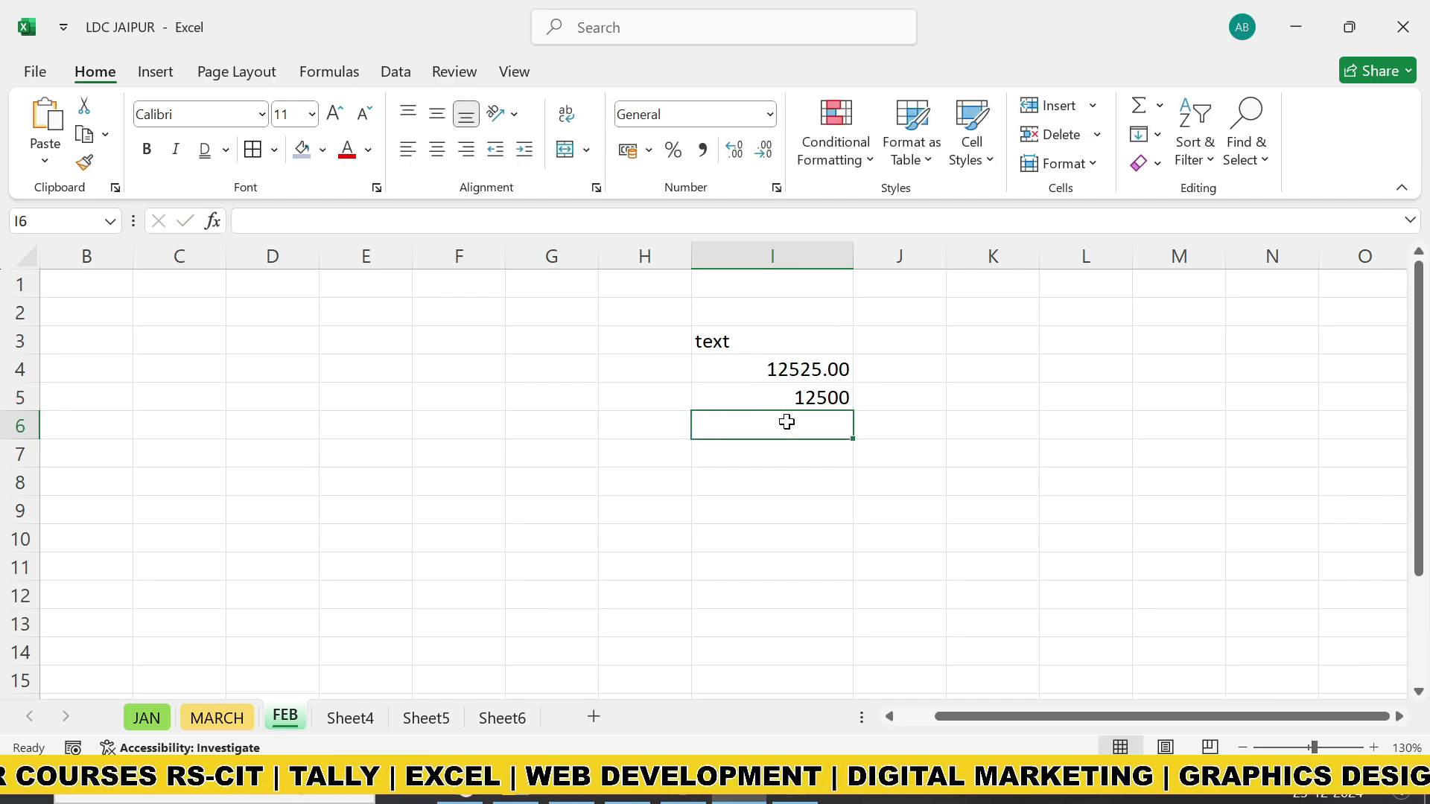
text(11/02)
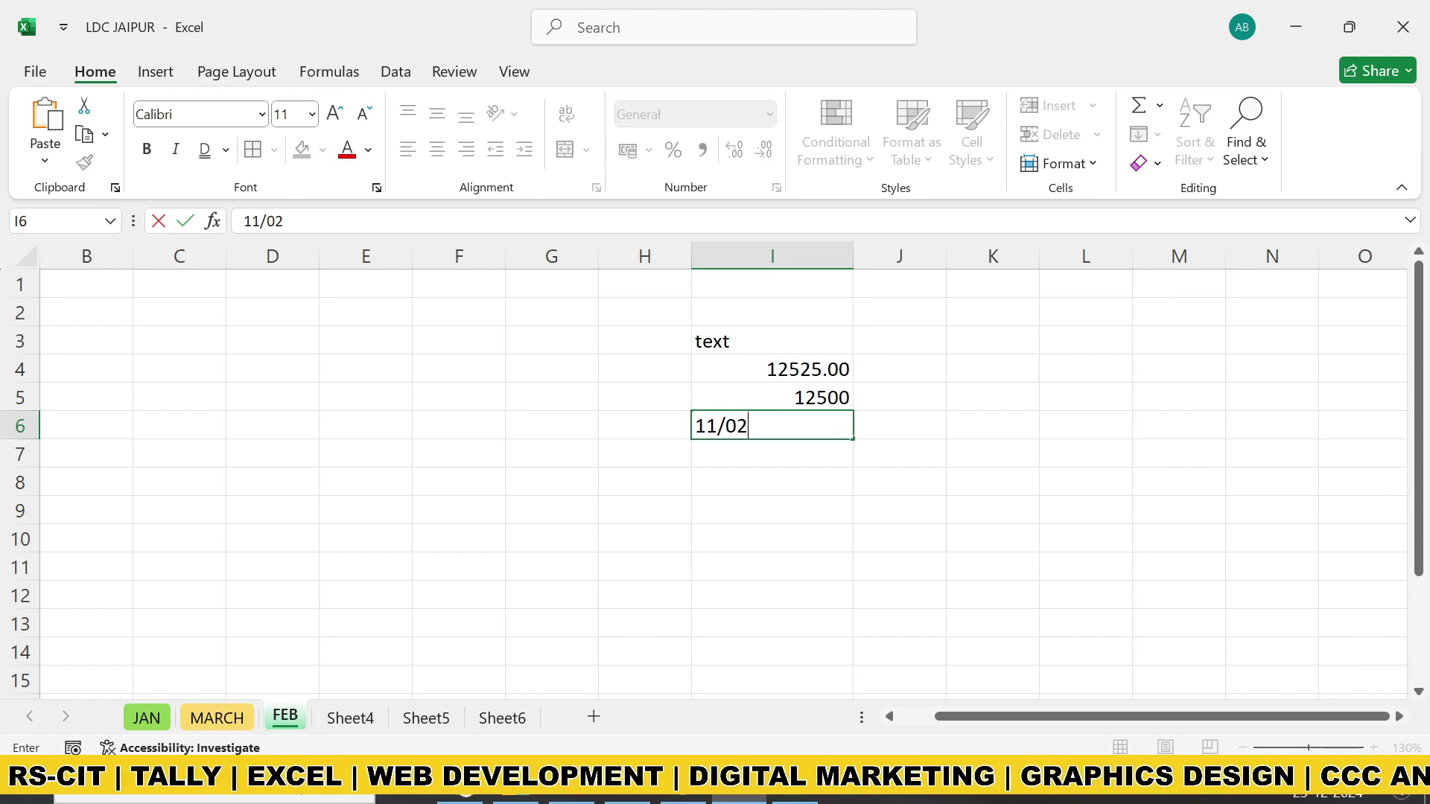
text(/202)
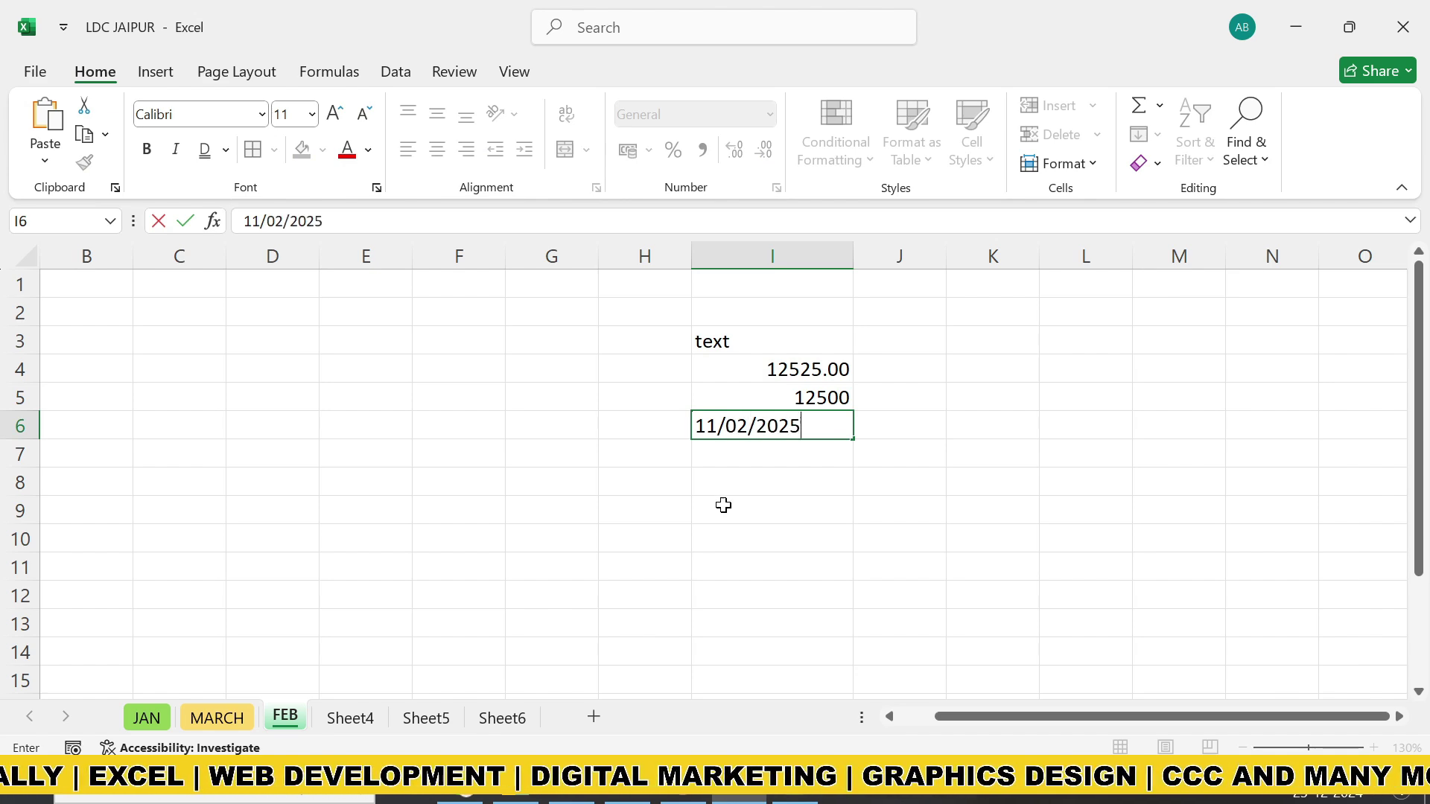
text(5)
key(Return)
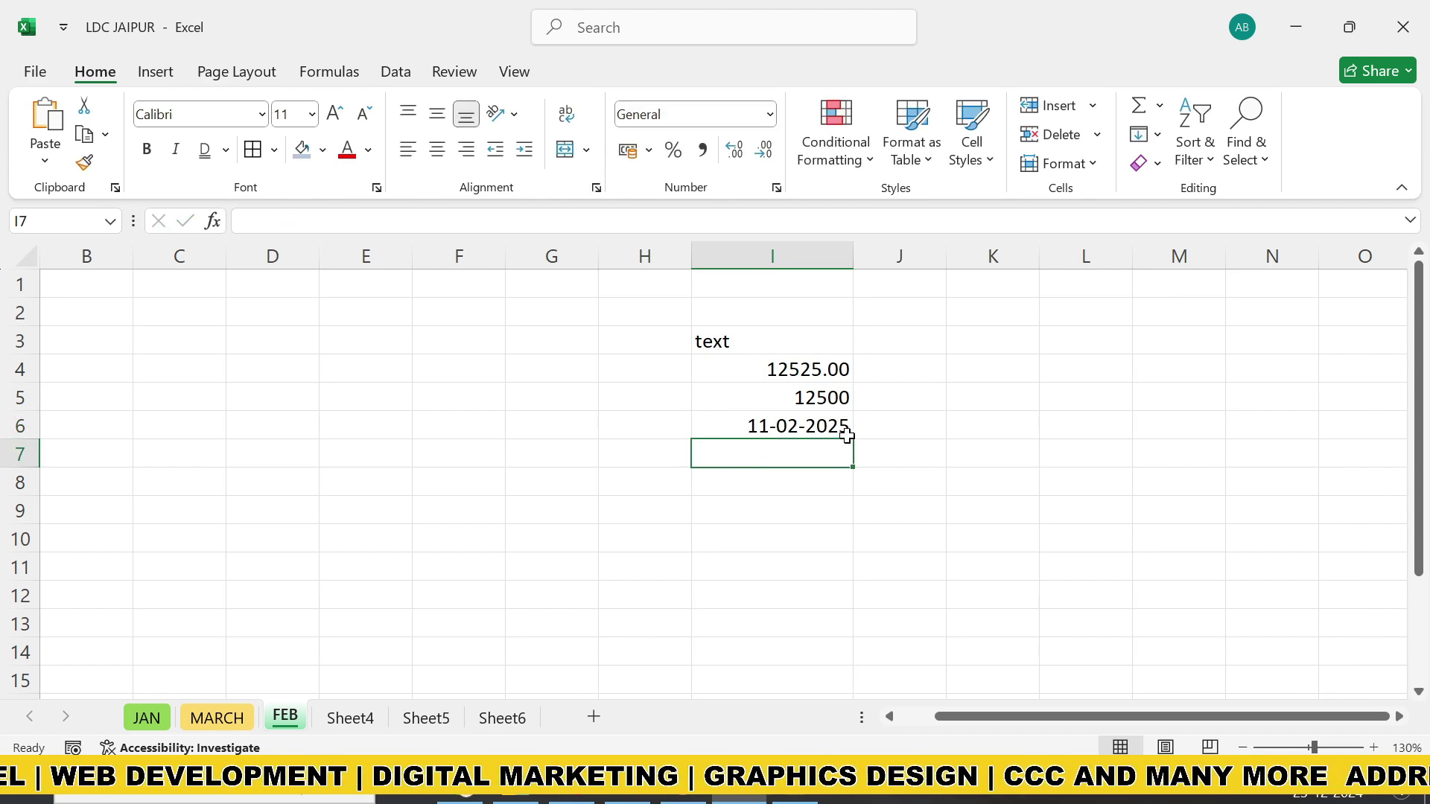
Format the amount in I5 as Currency in rupees
click(823, 402)
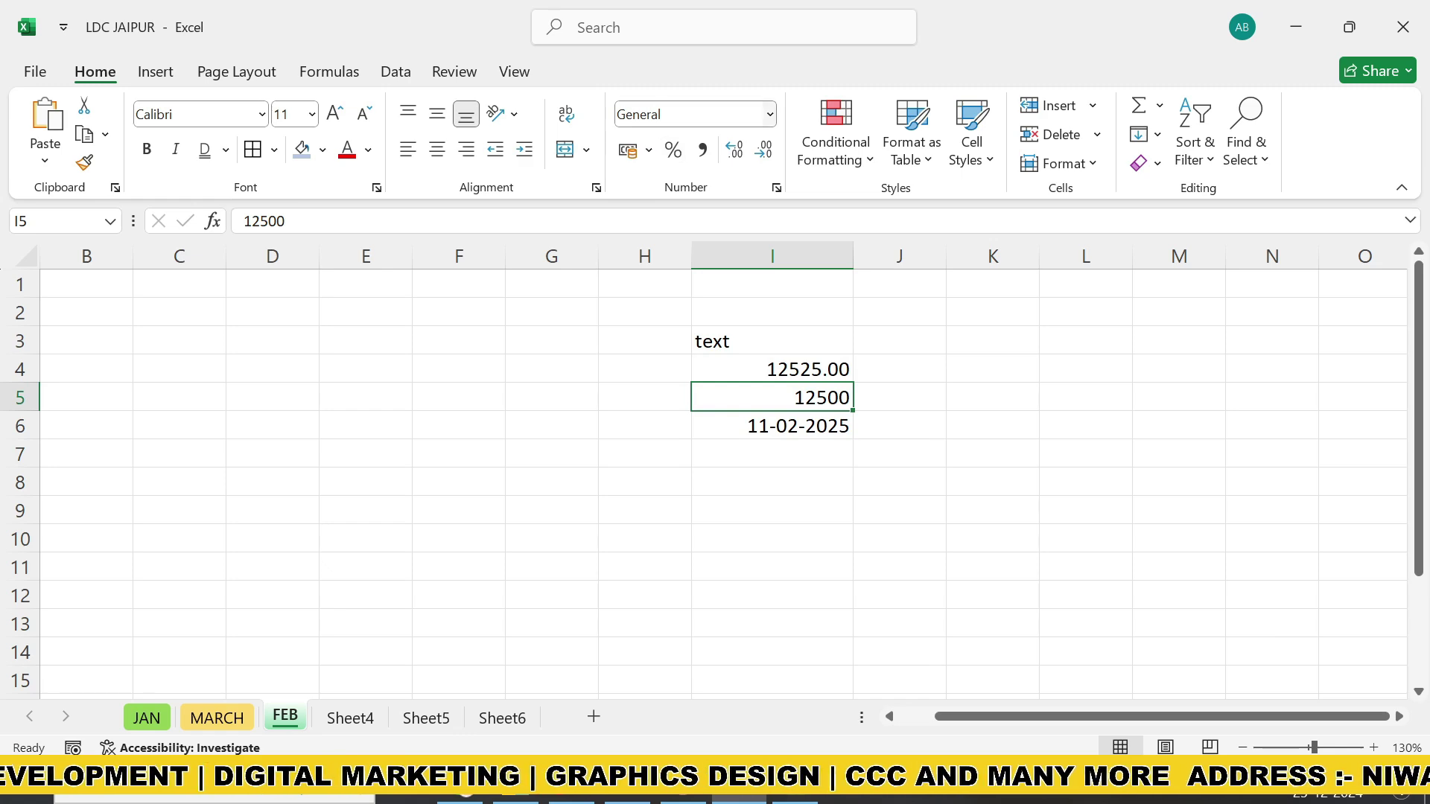
click(770, 115)
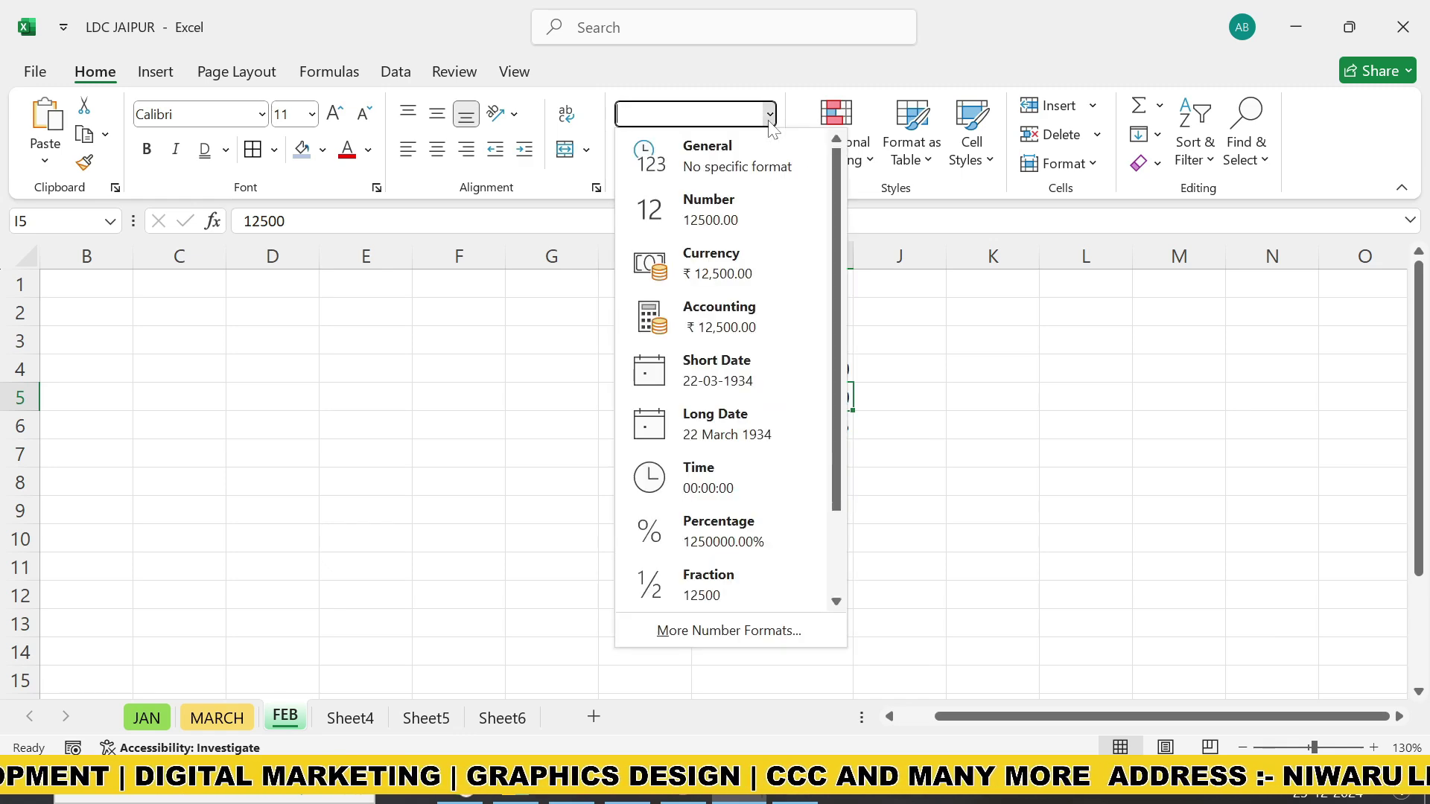
click(753, 266)
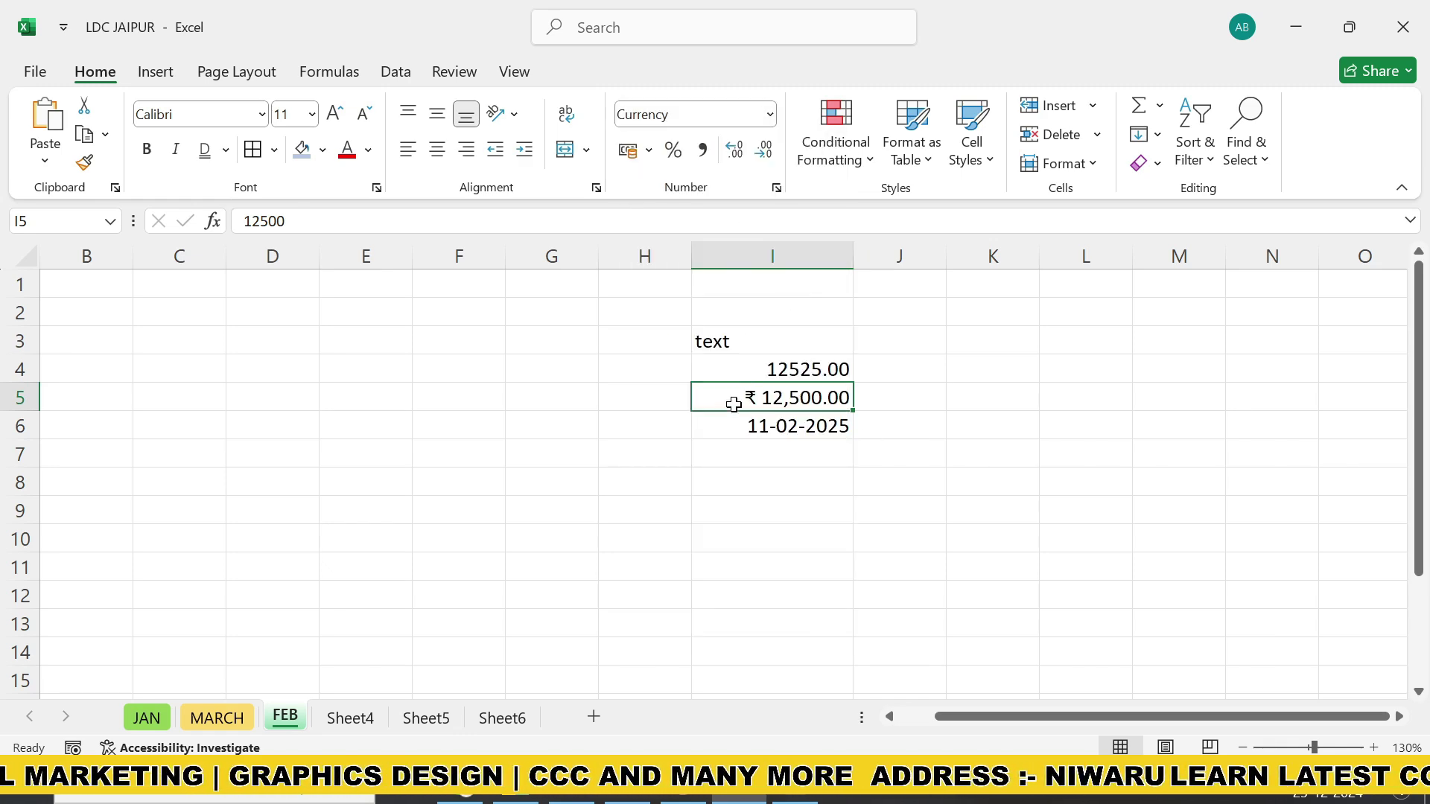
Apply the Short Date format to the date in I6, switch it to Long Date, and widen column I to fit
click(810, 426)
click(770, 114)
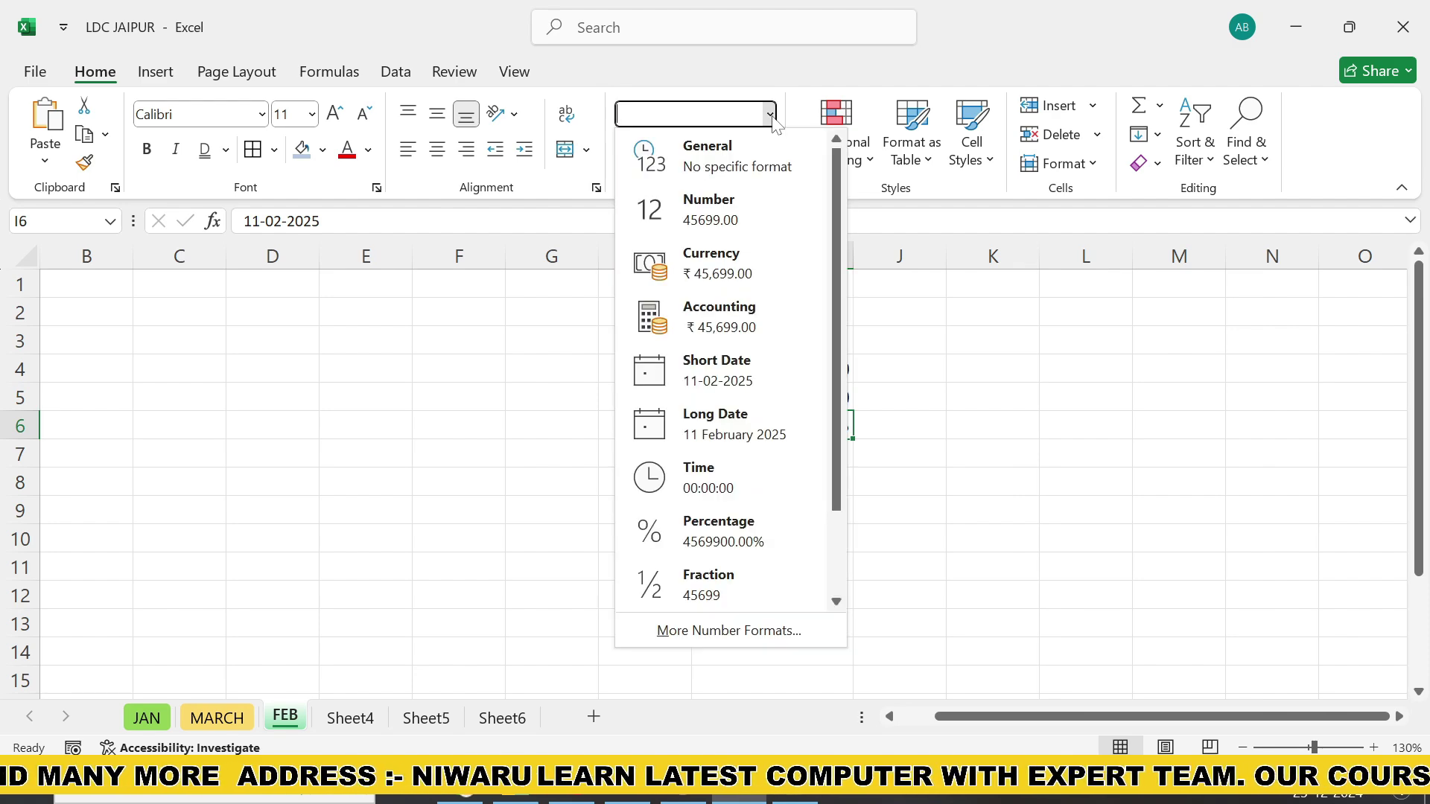
click(714, 370)
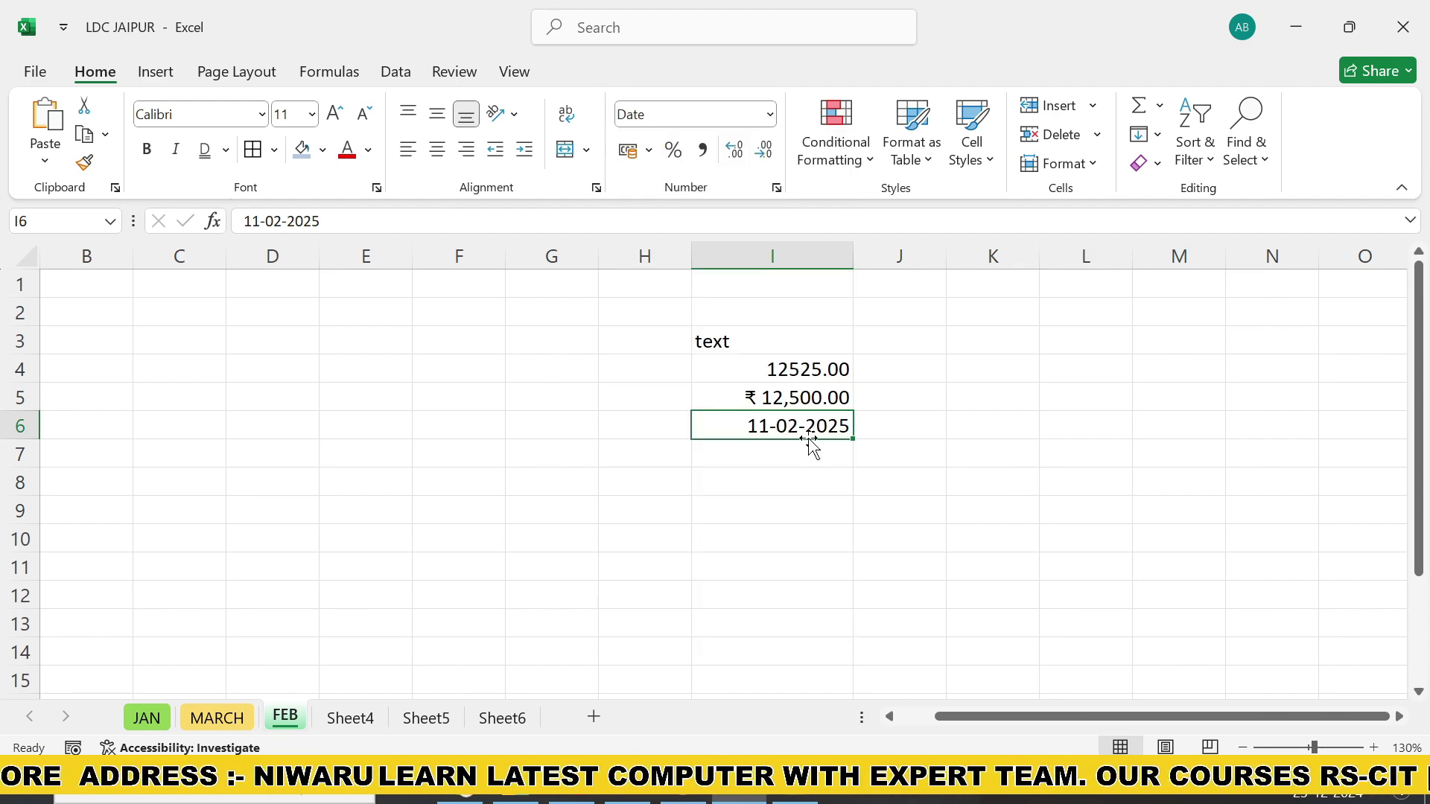
click(770, 114)
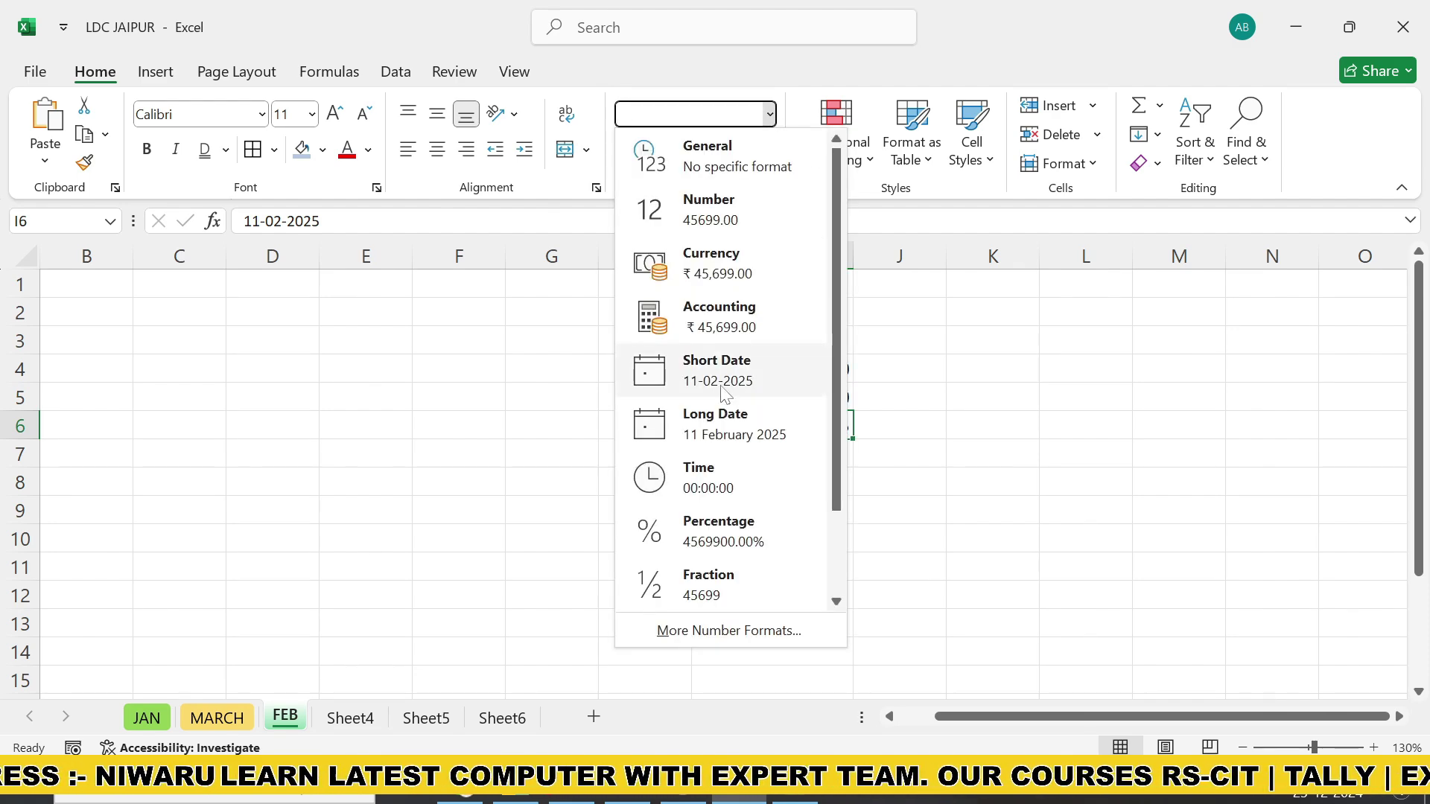
click(727, 412)
drag(852, 255, 894, 255)
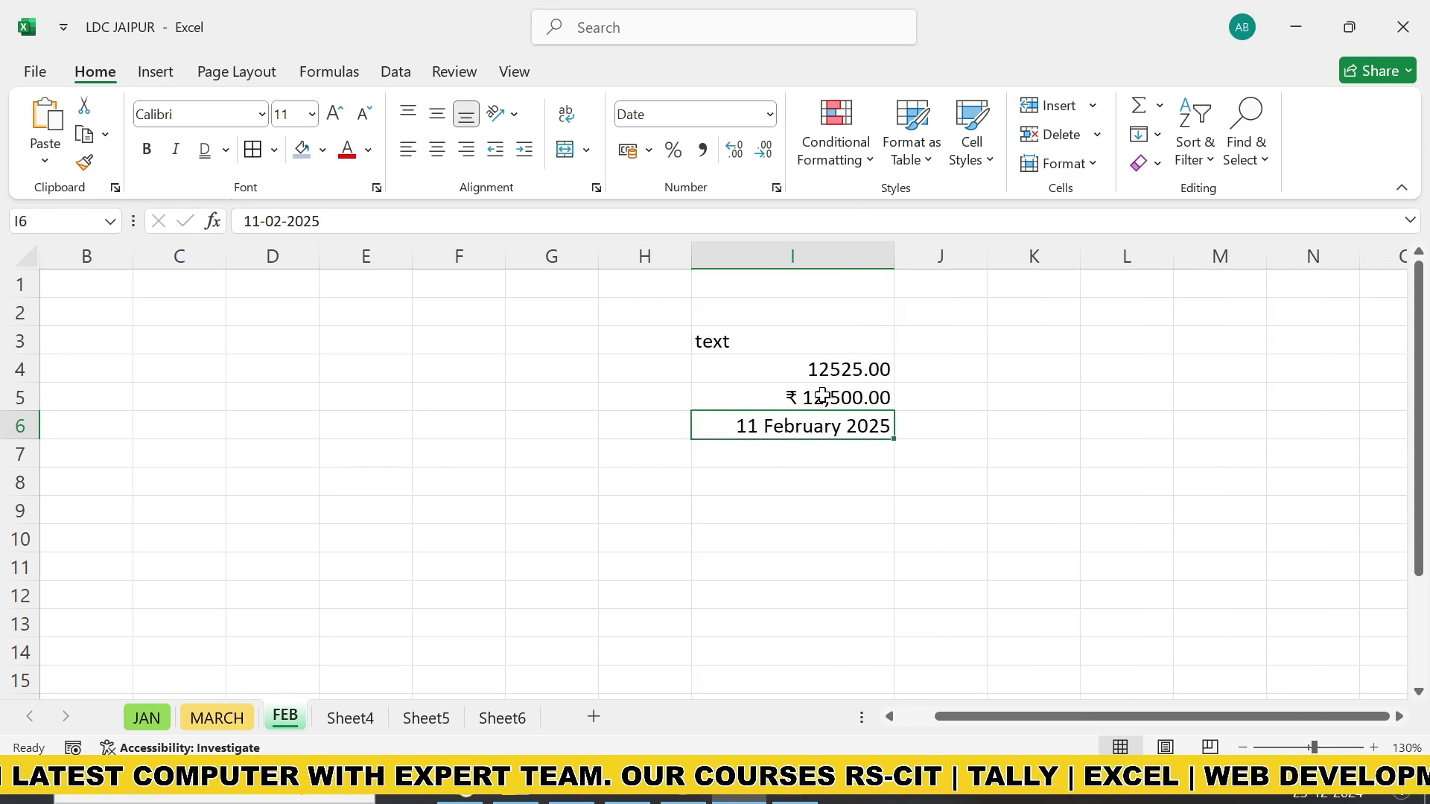
Apply the Accounting format to the value in I4 and replace it with the Currency format in rupees
click(803, 372)
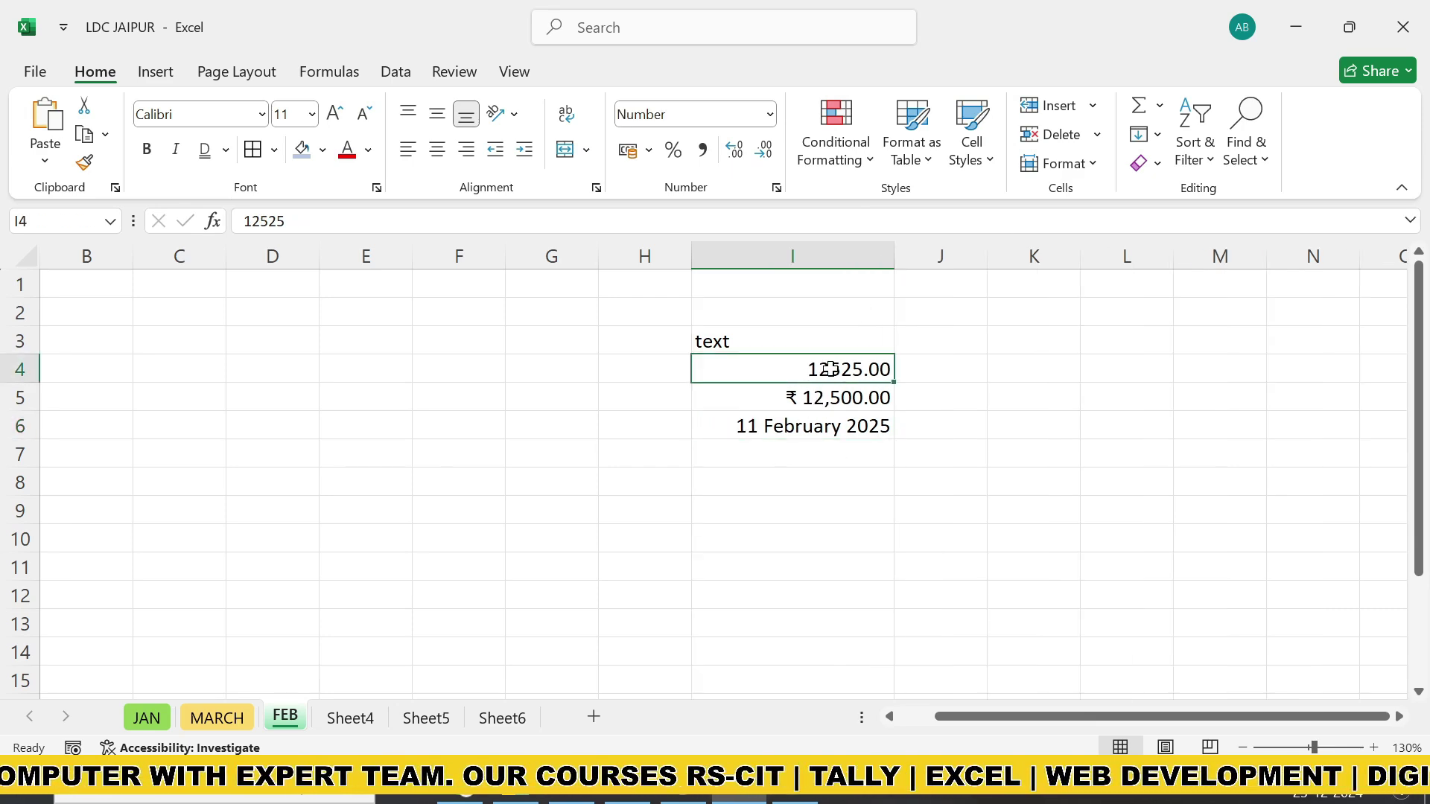
click(770, 114)
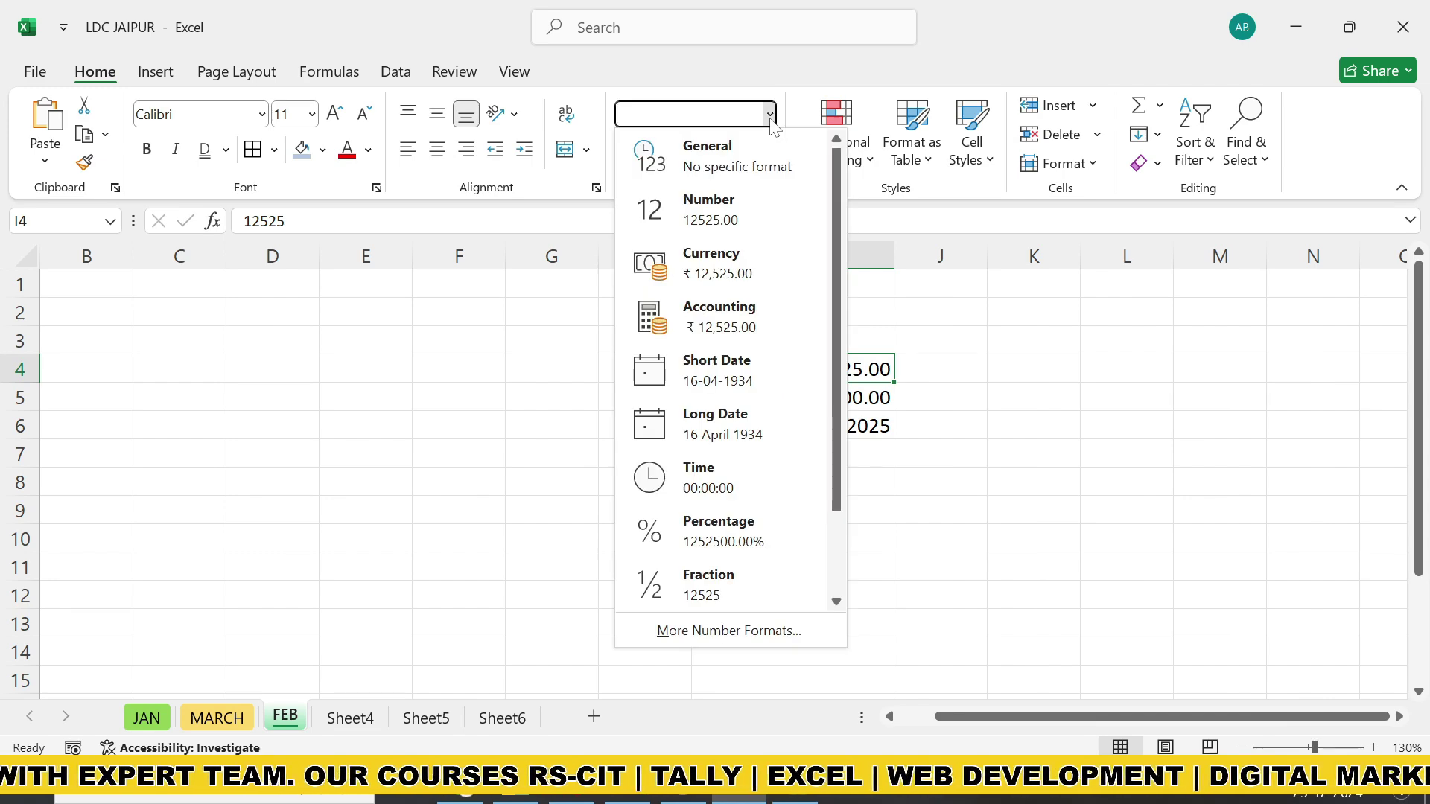
click(698, 330)
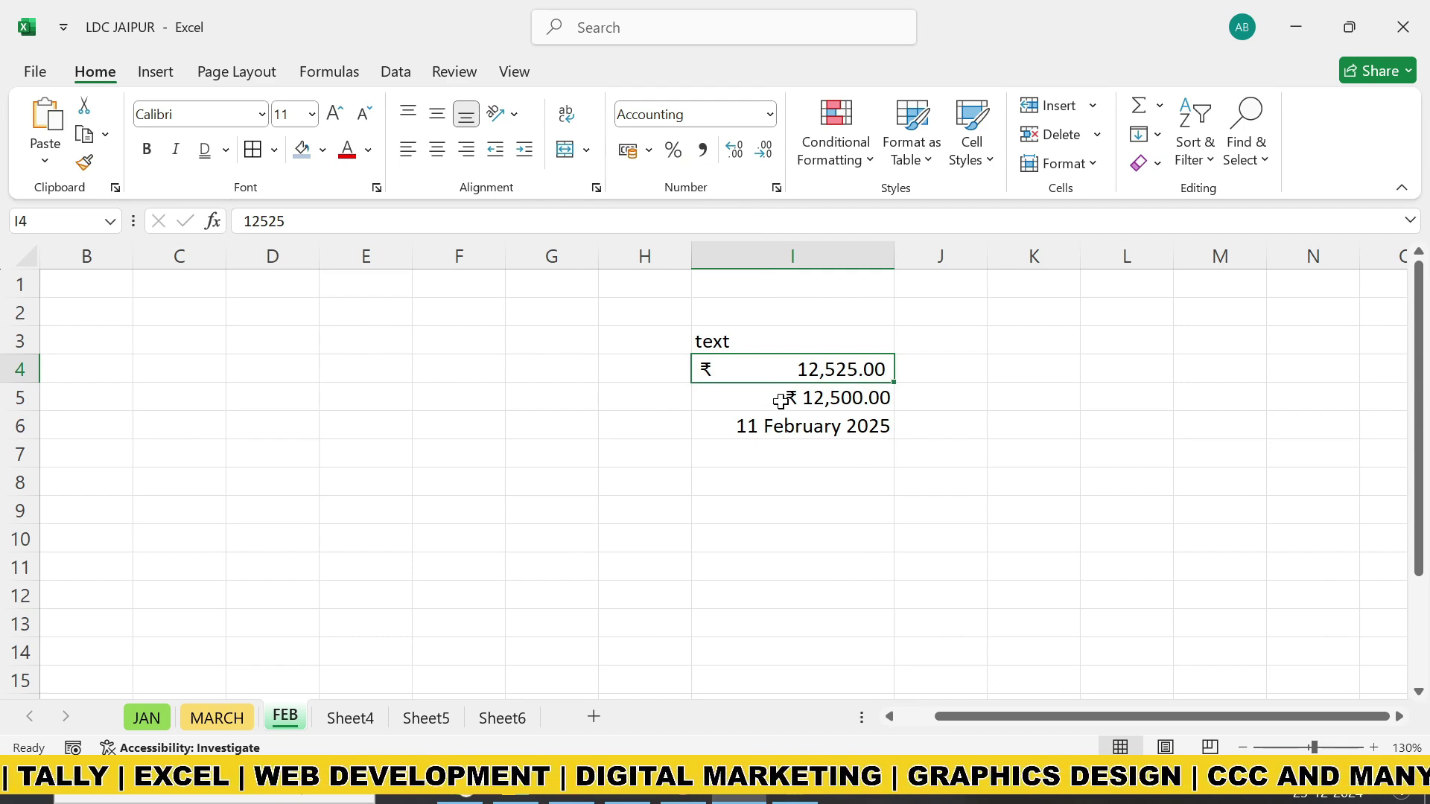
click(769, 114)
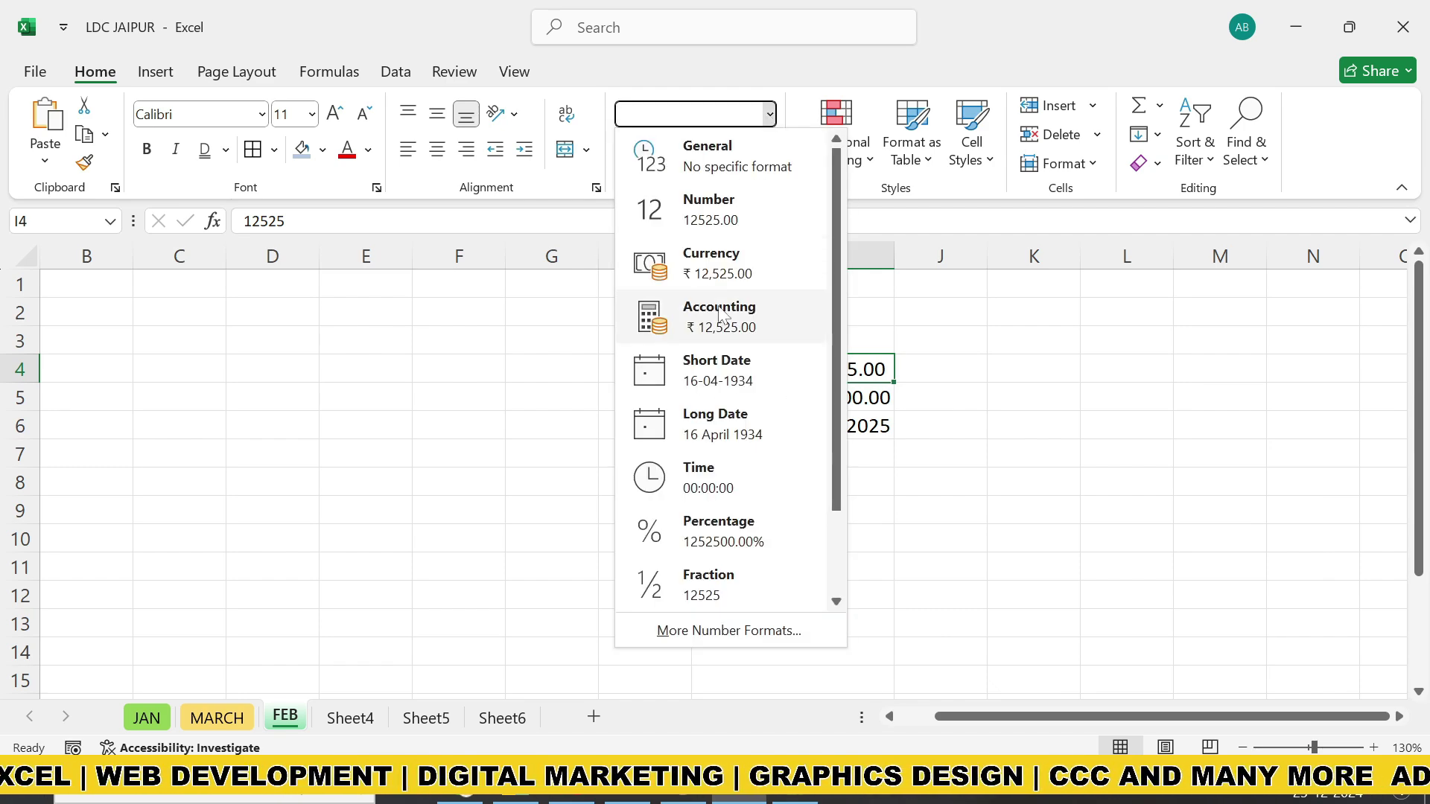
click(704, 272)
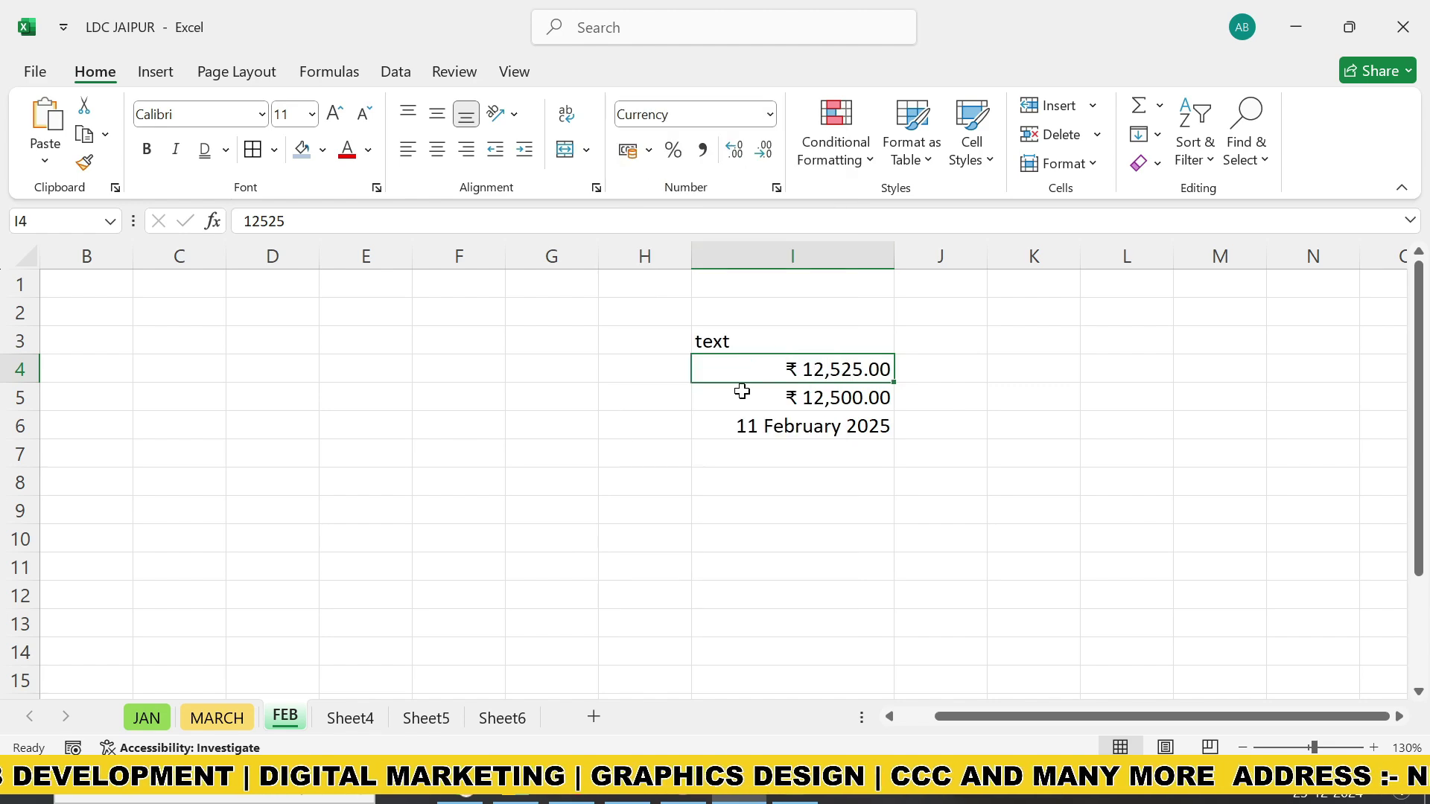
Enter the time 02:15 in cell I7, directly below the long date
click(794, 460)
click(771, 116)
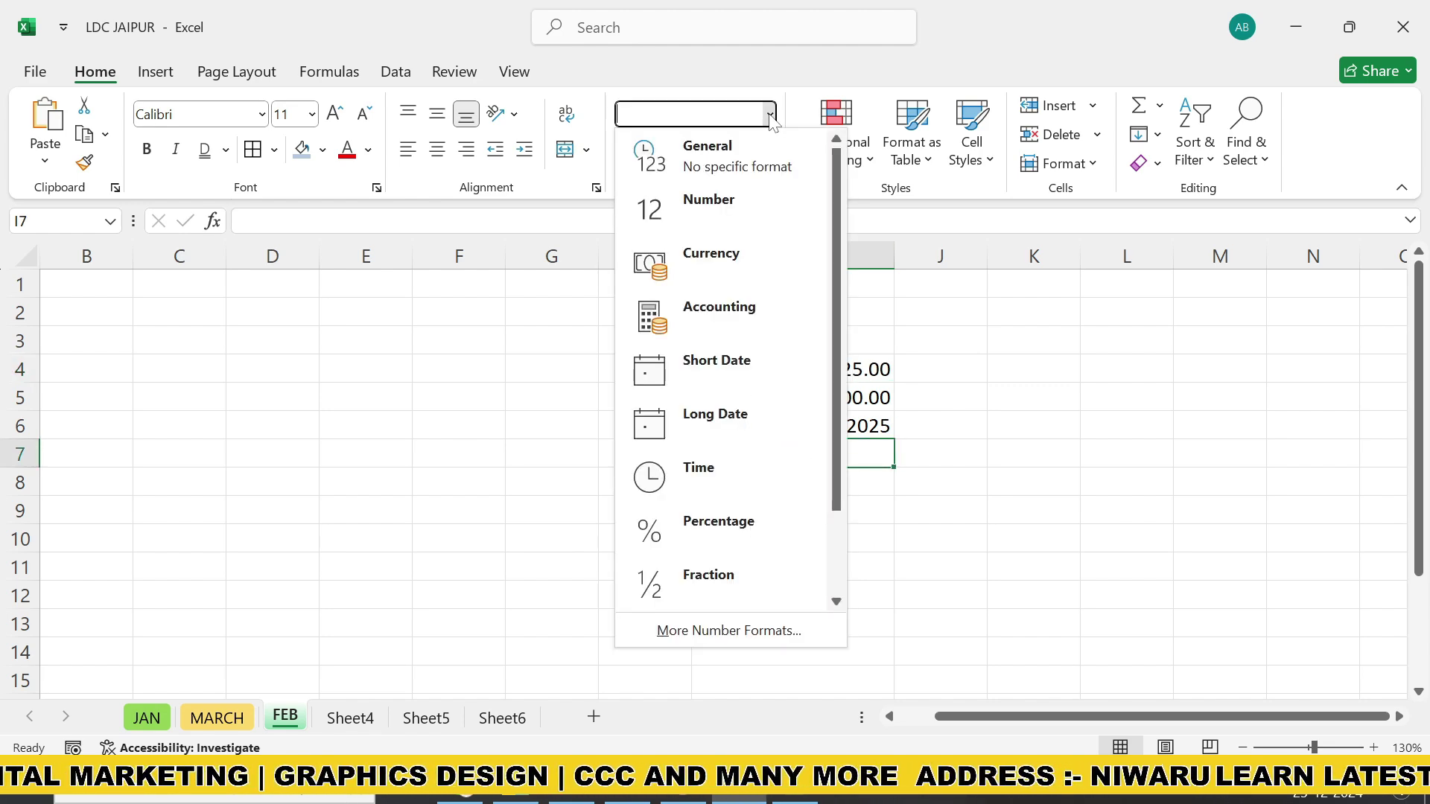
click(866, 461)
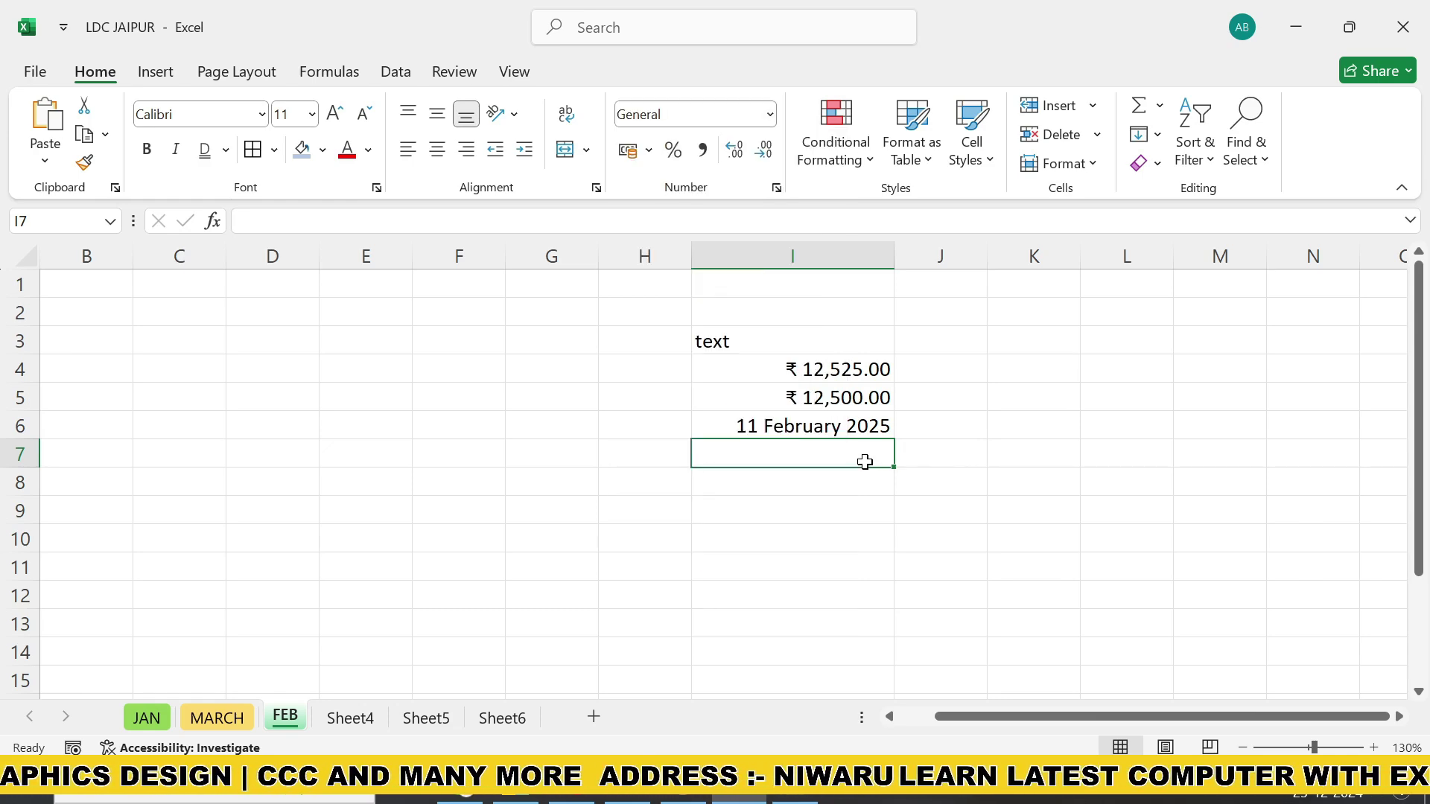
text(02:1)
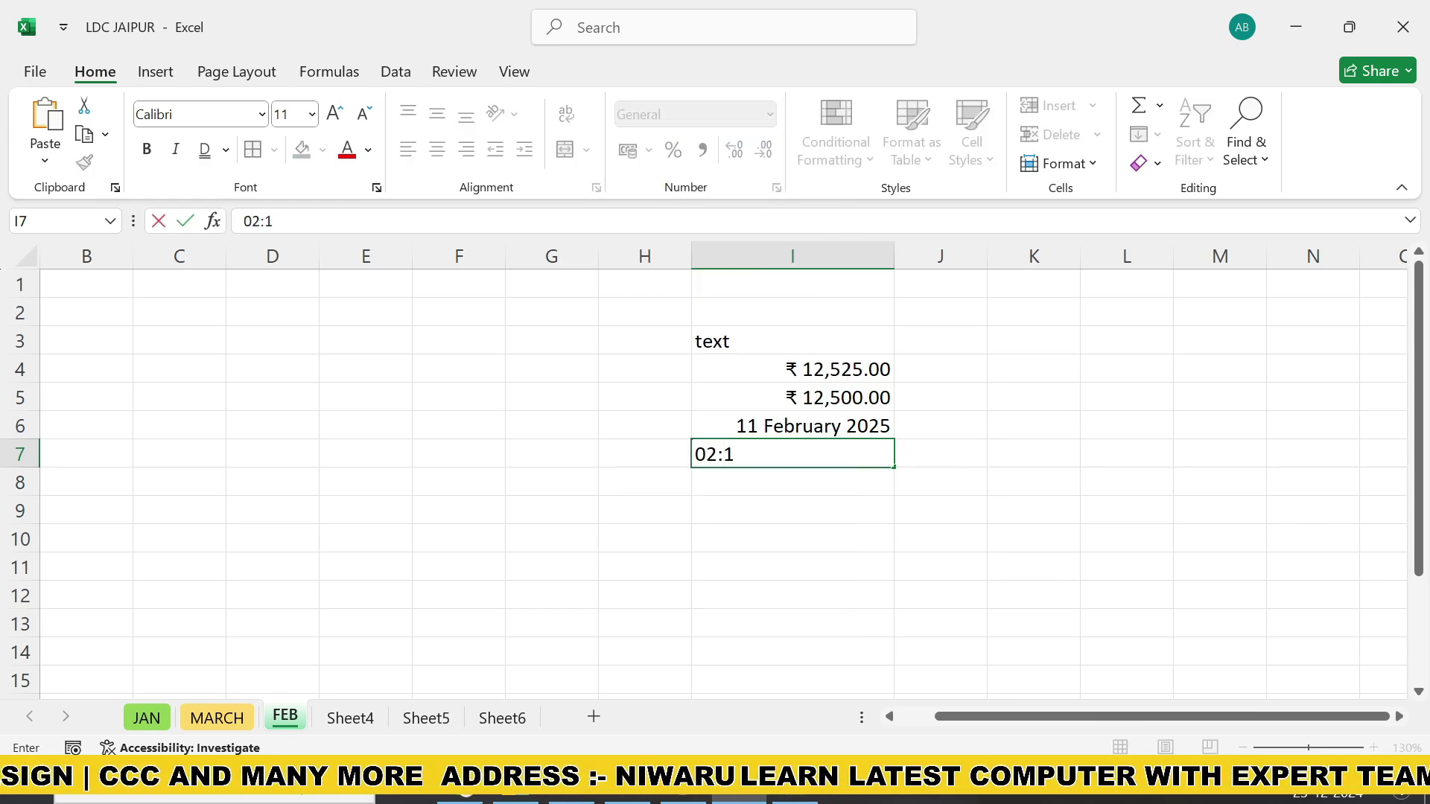
text(5)
key(Return)
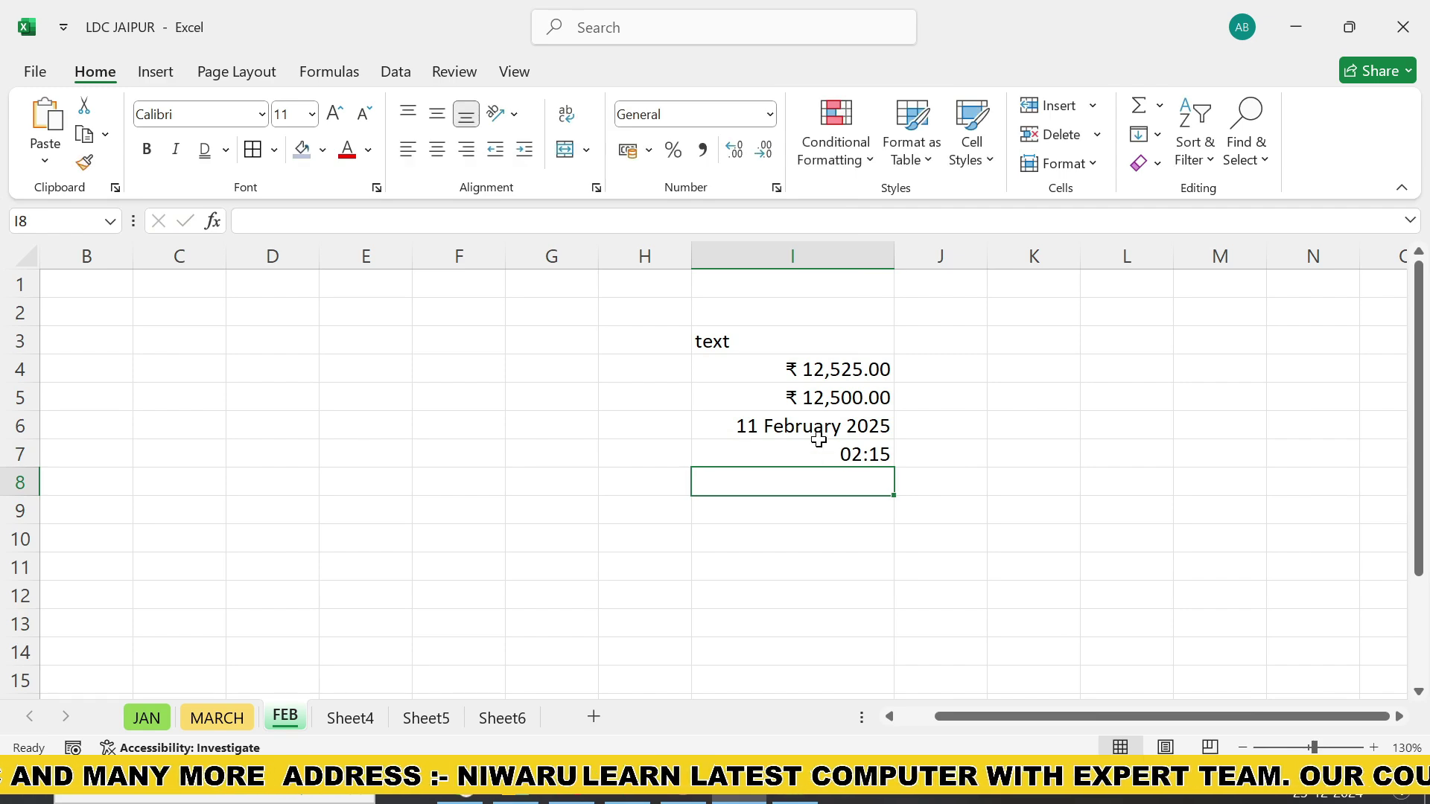
Apply the Time number format to the value in I7 so it includes seconds
click(824, 457)
click(769, 114)
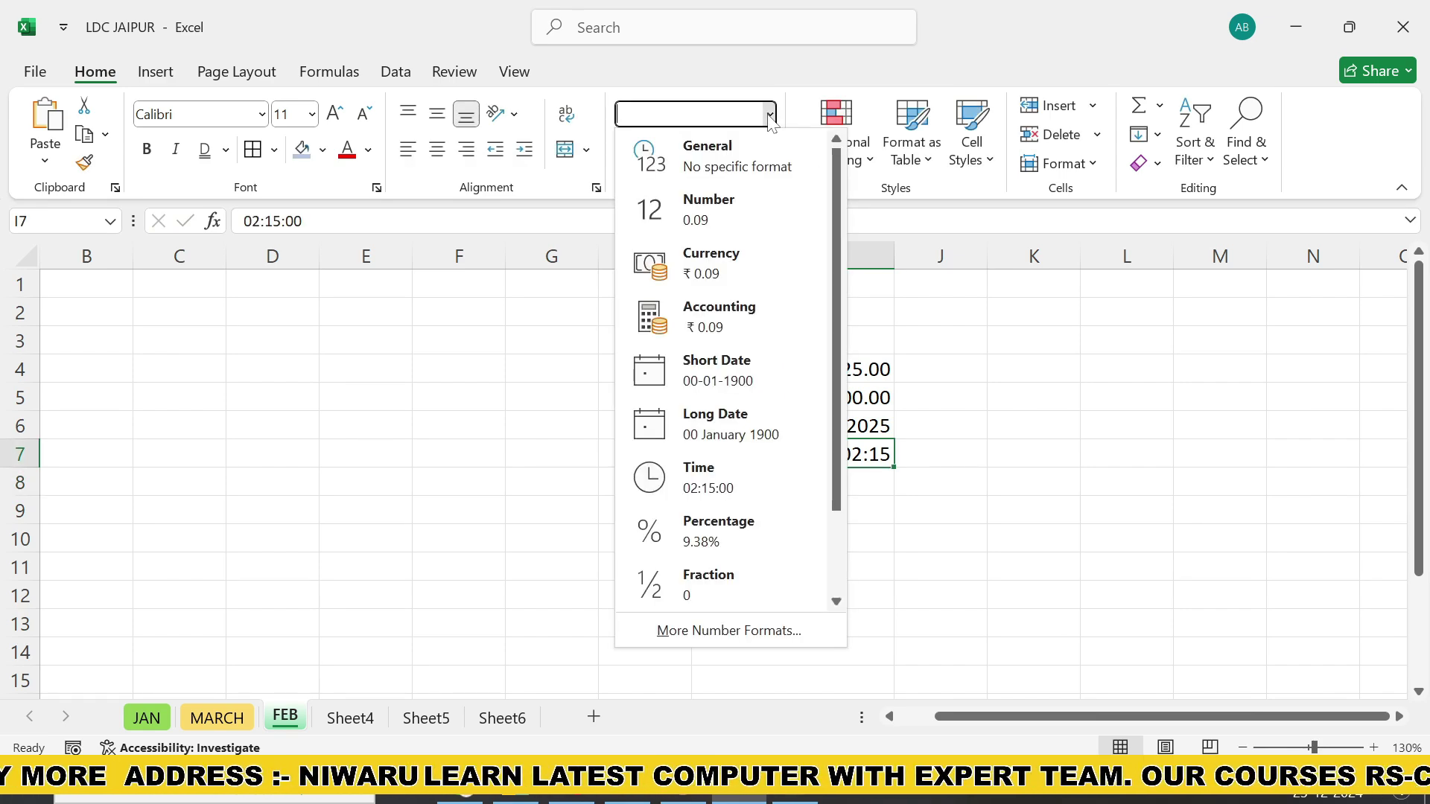
click(732, 472)
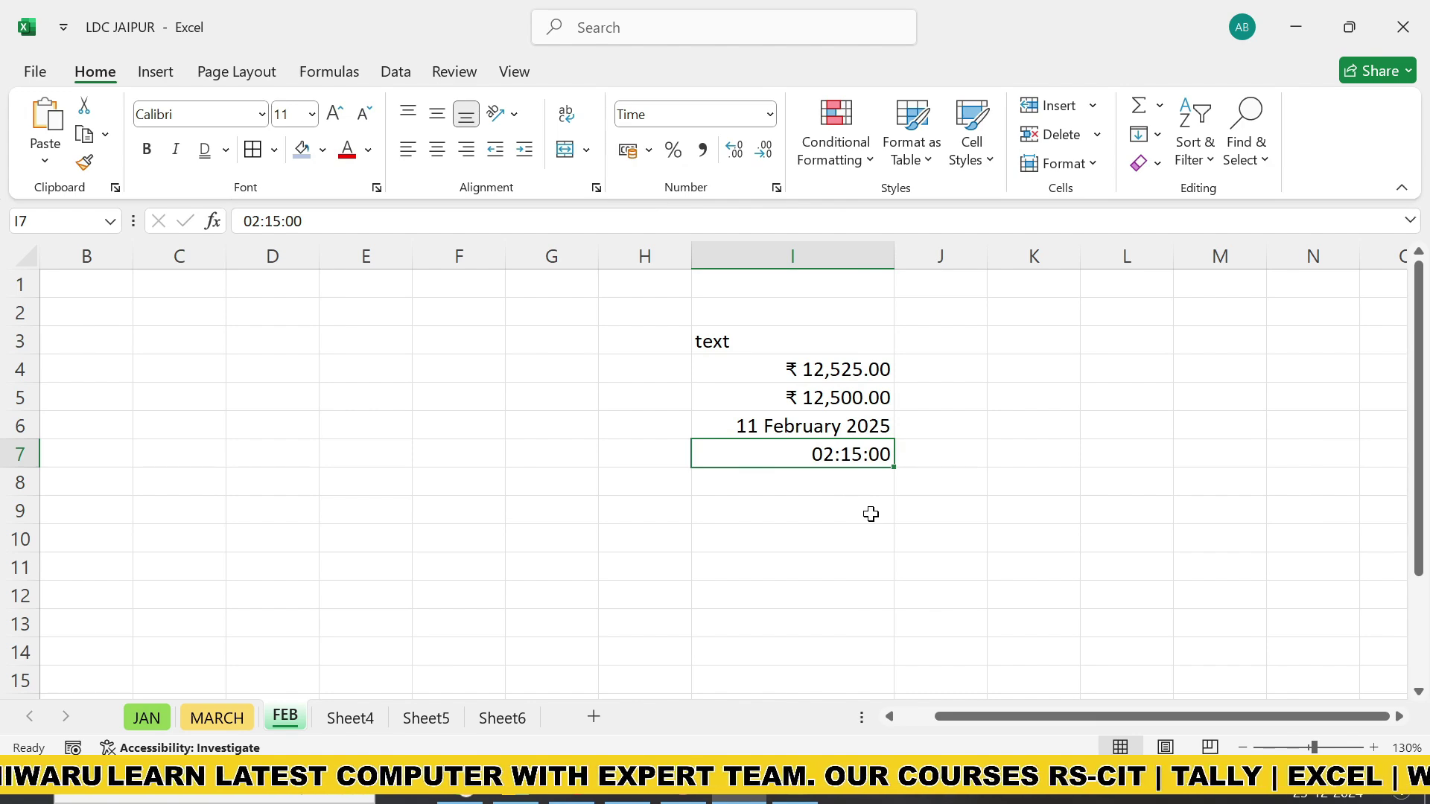
click(824, 482)
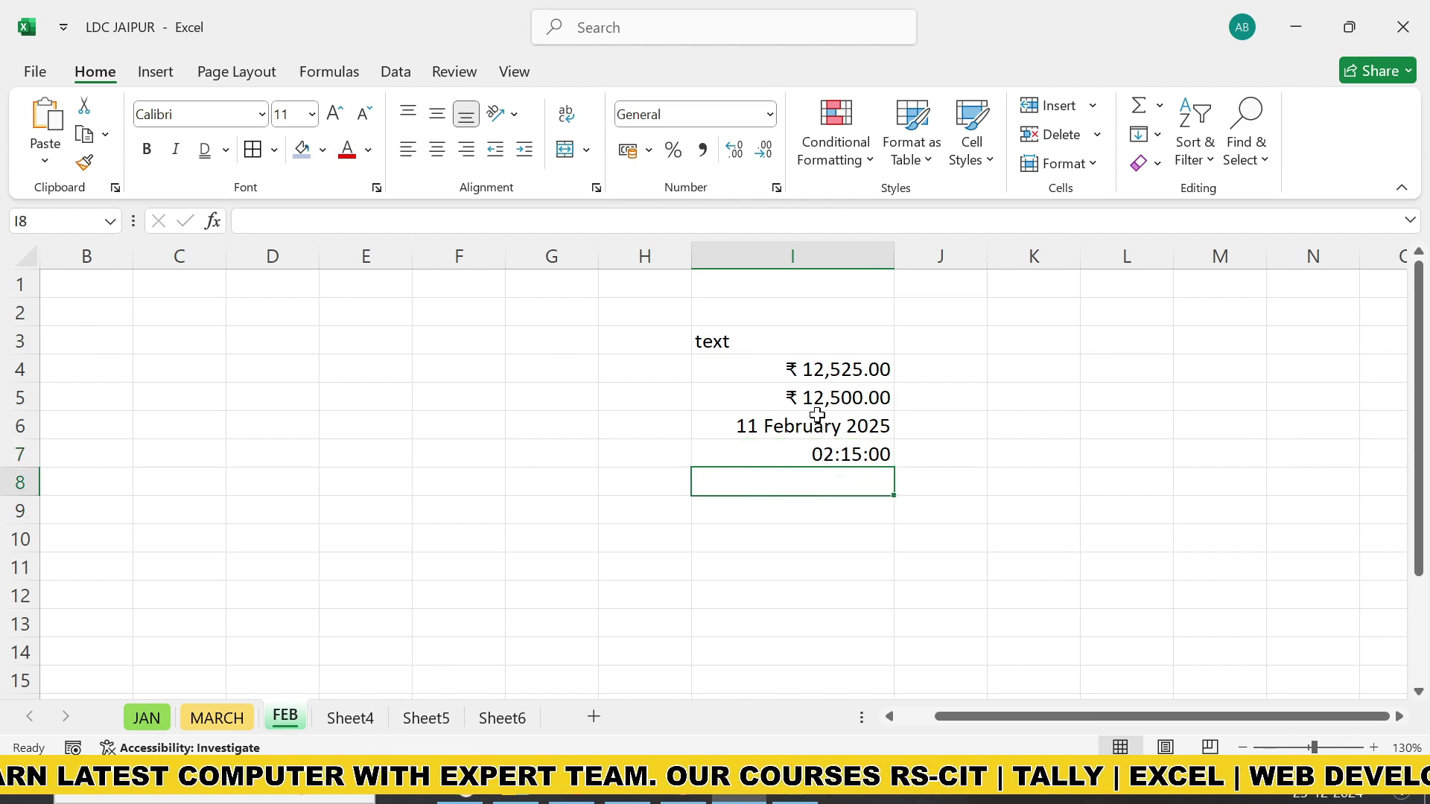
click(769, 114)
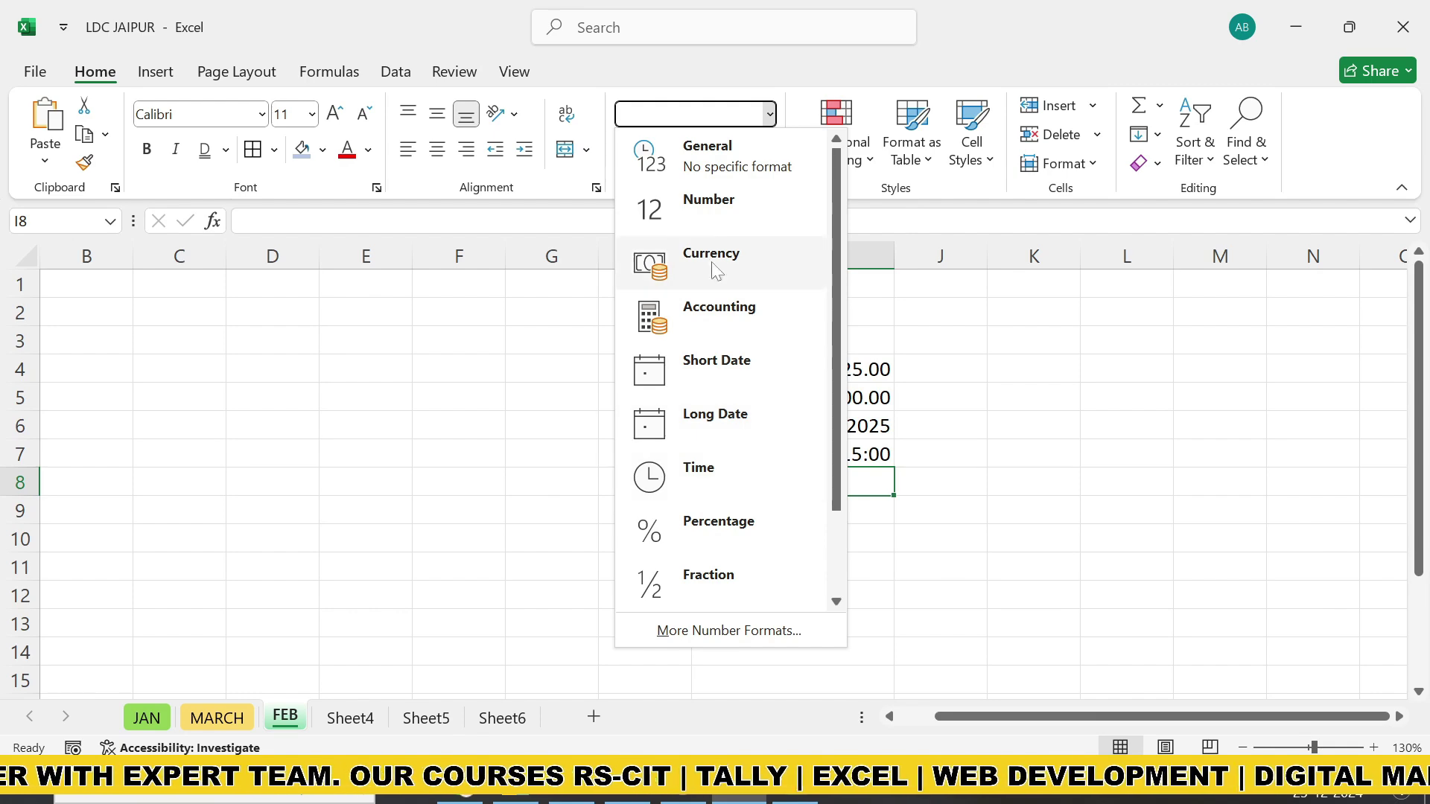
click(881, 519)
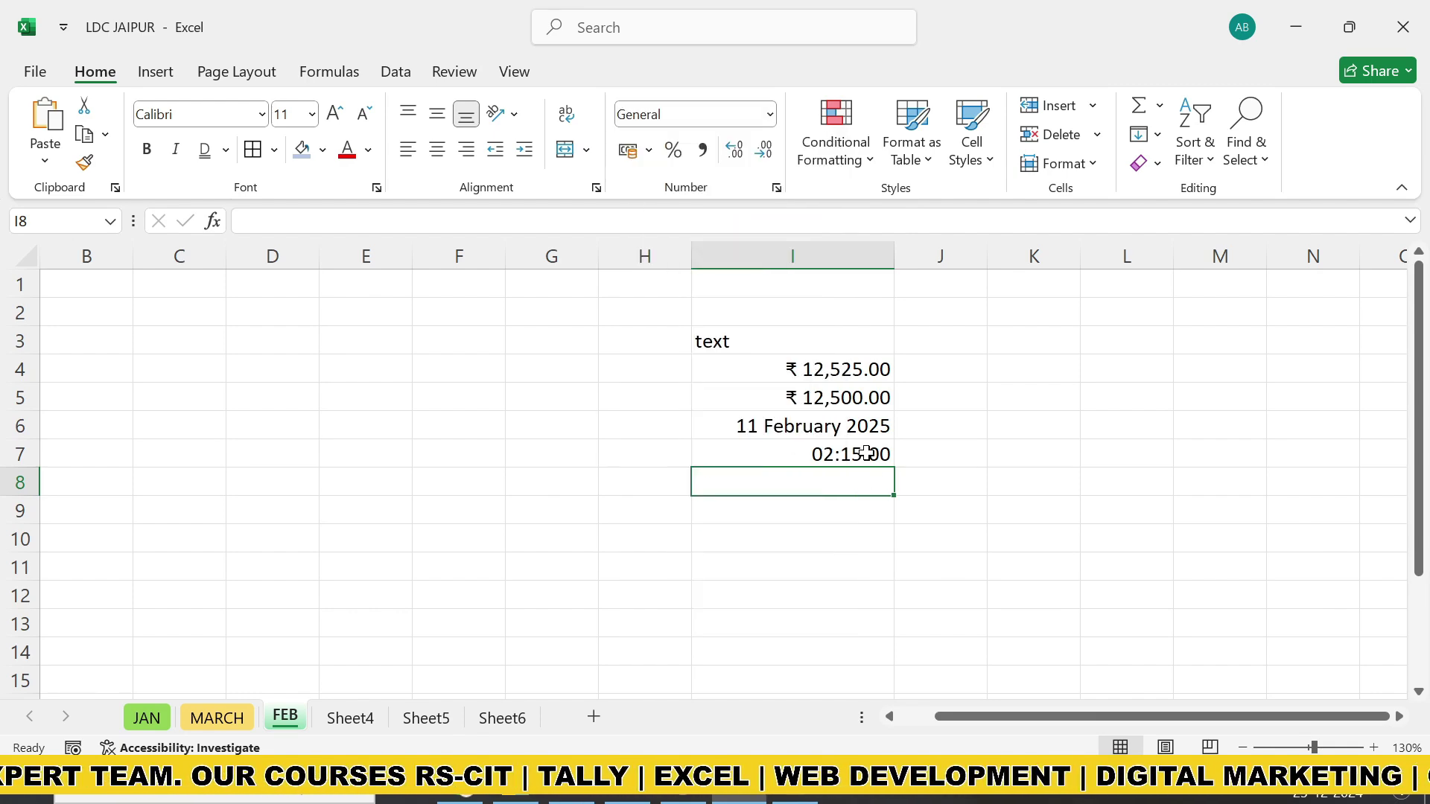
click(756, 342)
Format the empty cell J3 as Currency and enter the amount 125 in it
click(944, 337)
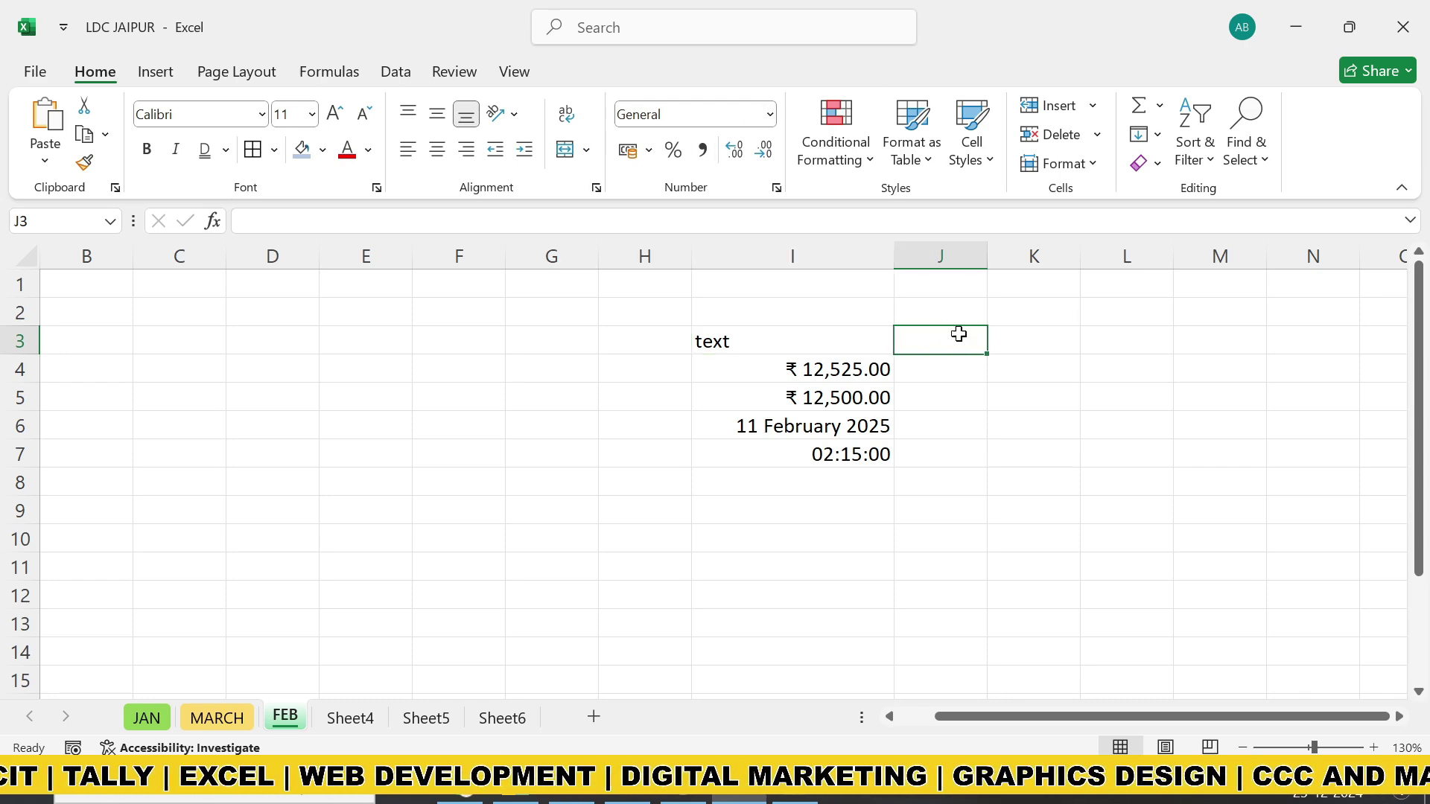
click(770, 114)
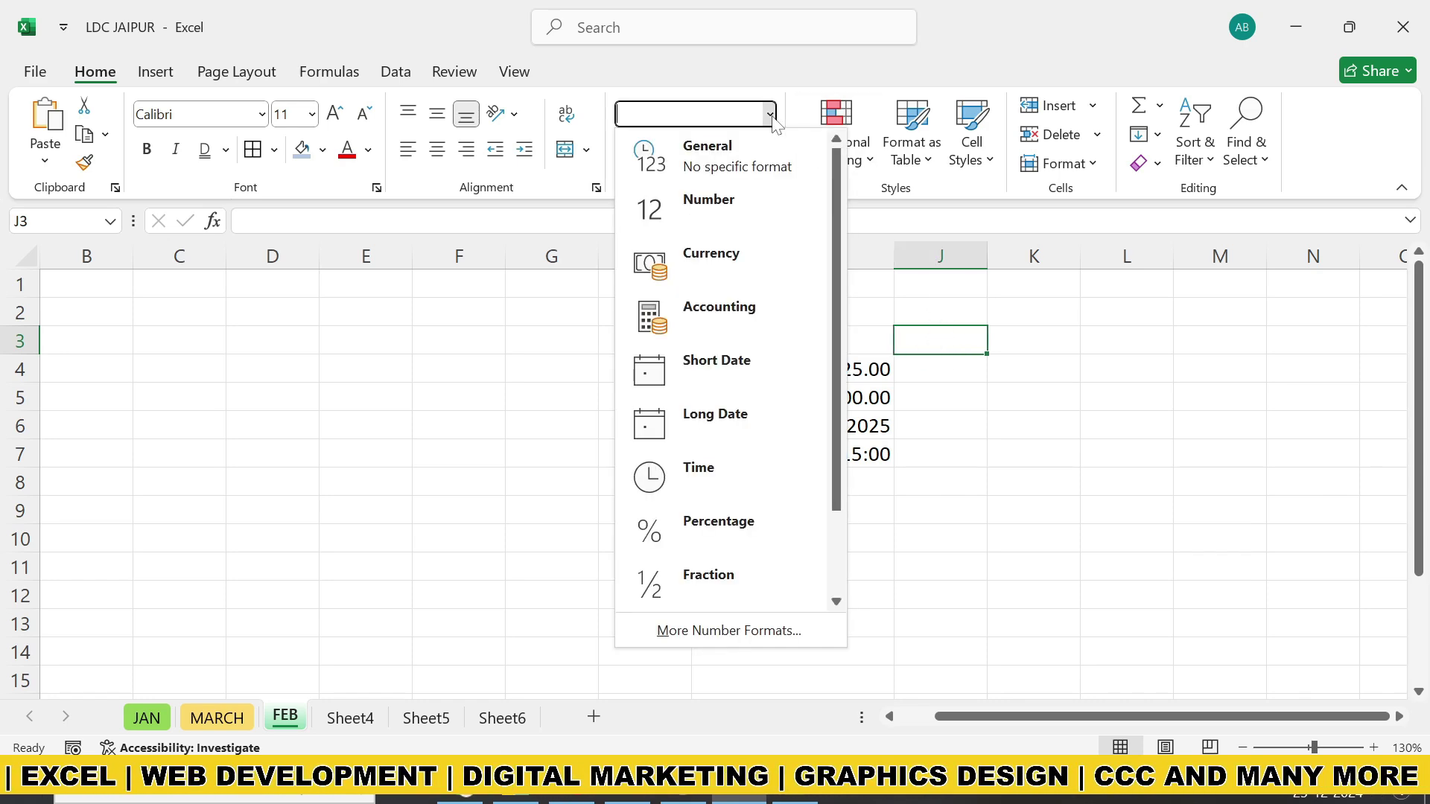
click(753, 256)
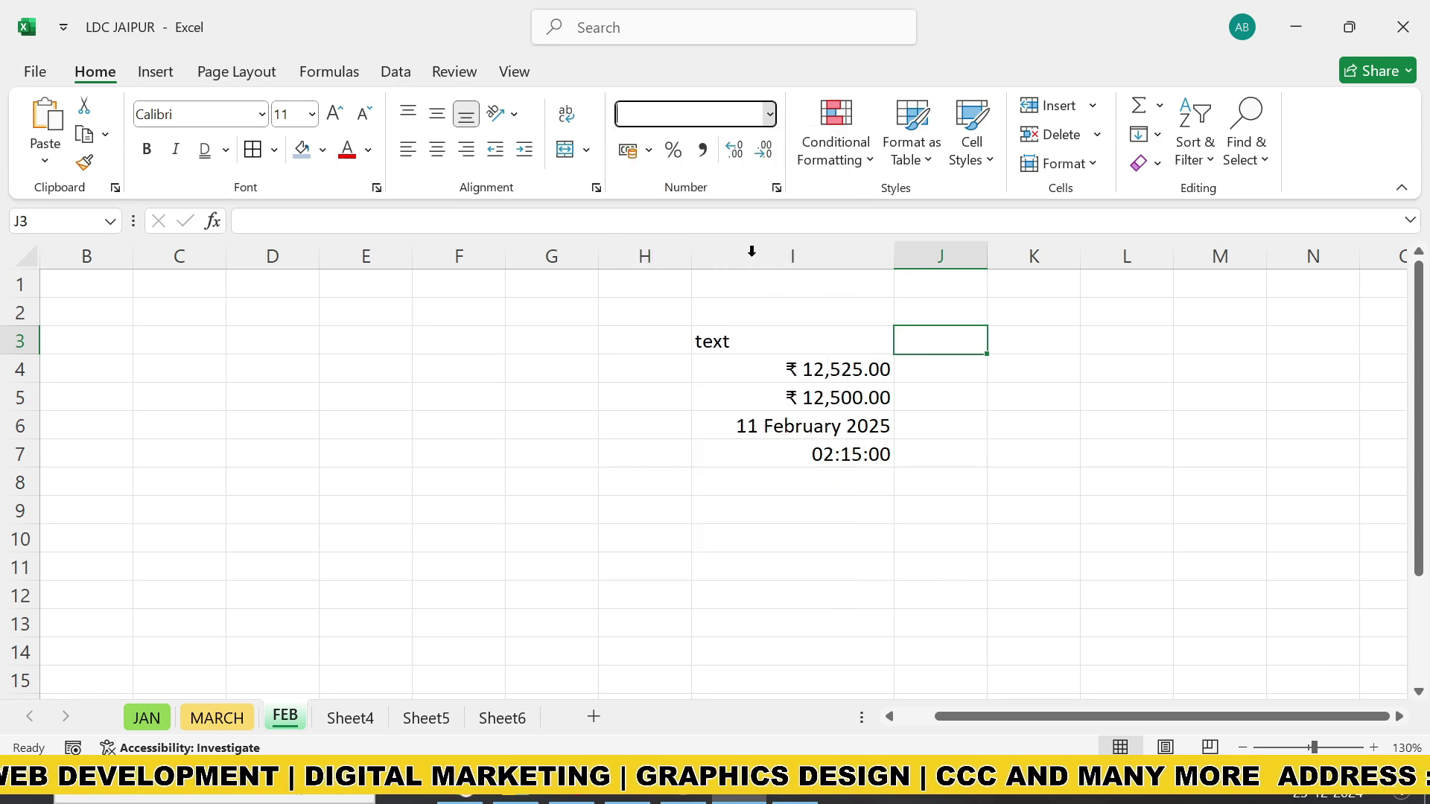
click(999, 478)
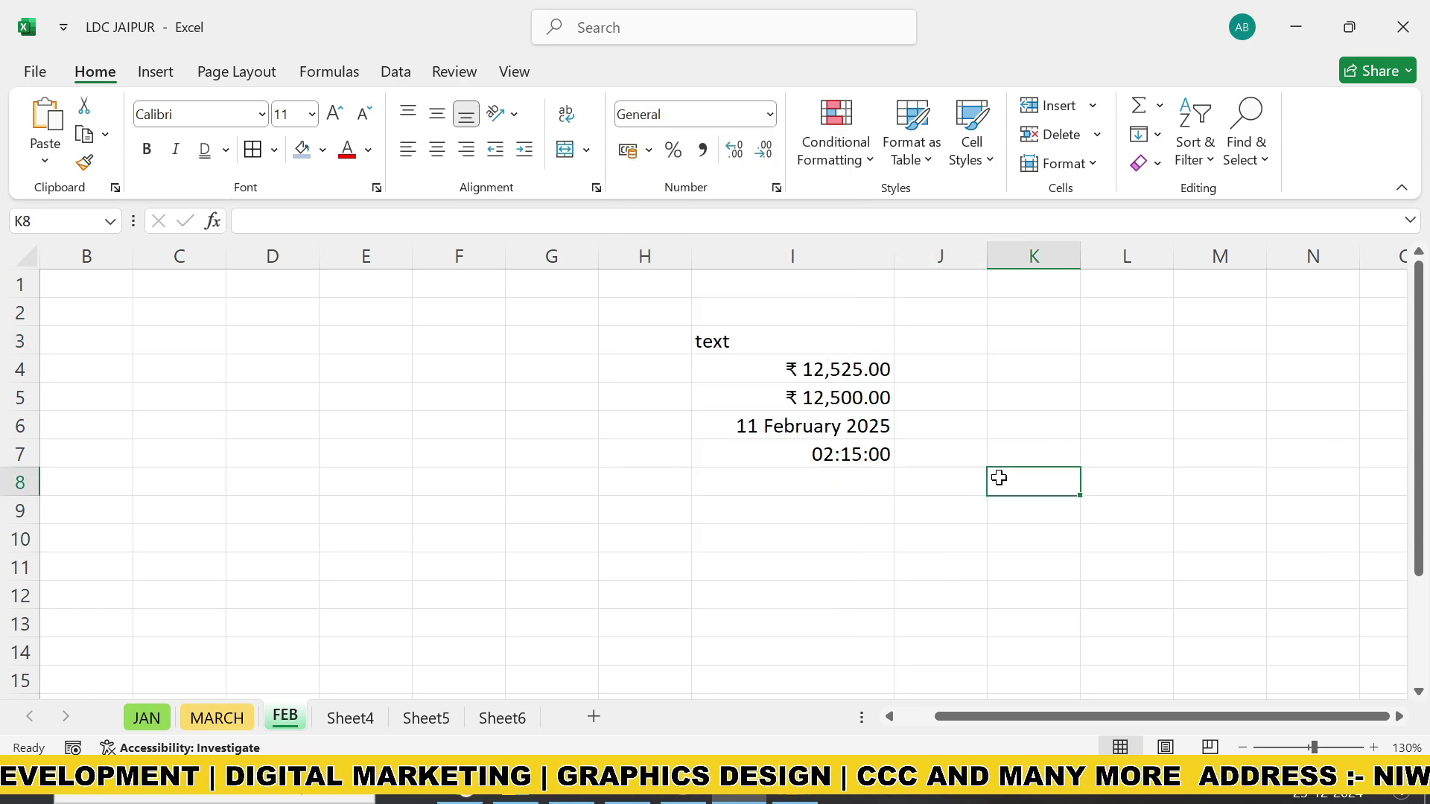
click(937, 344)
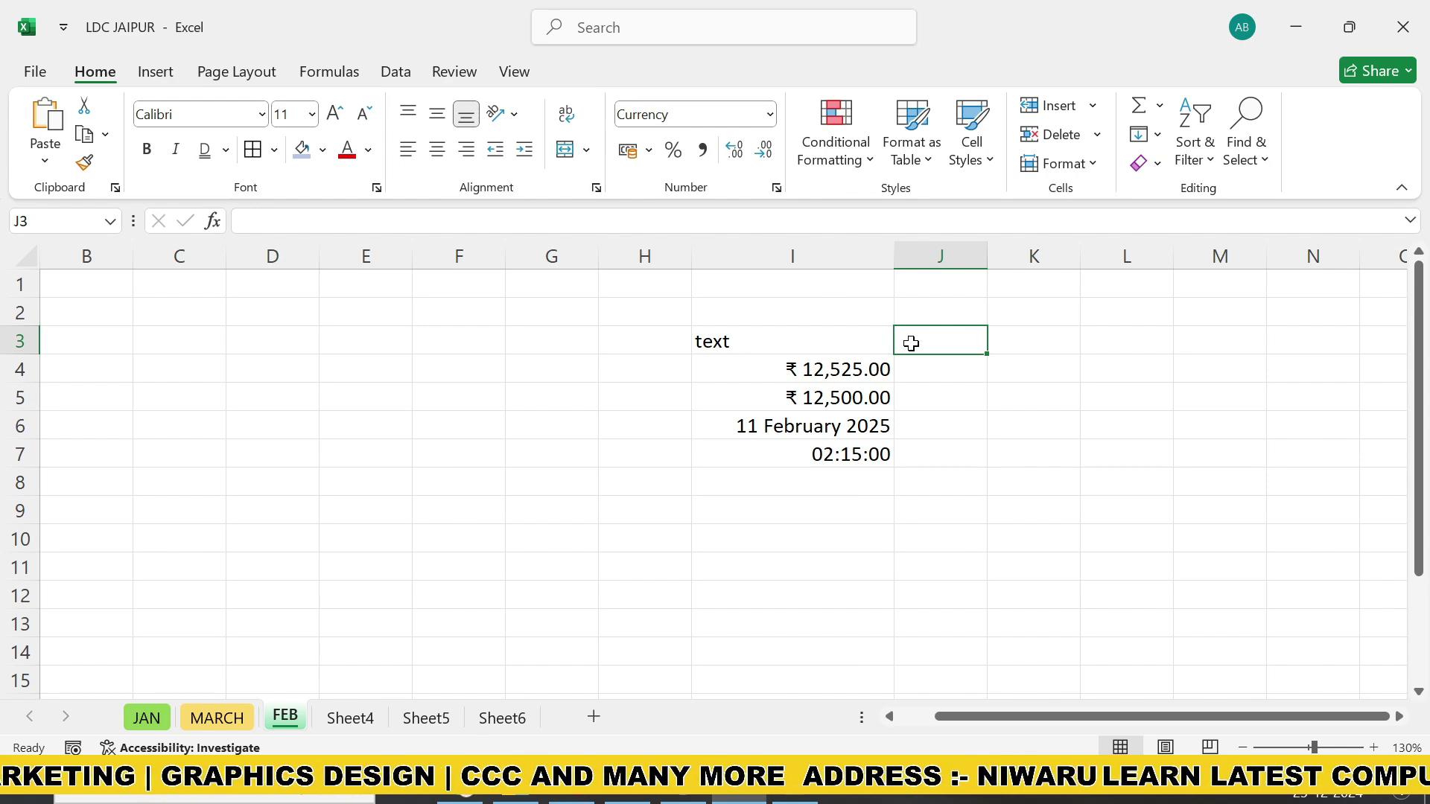
text(12)
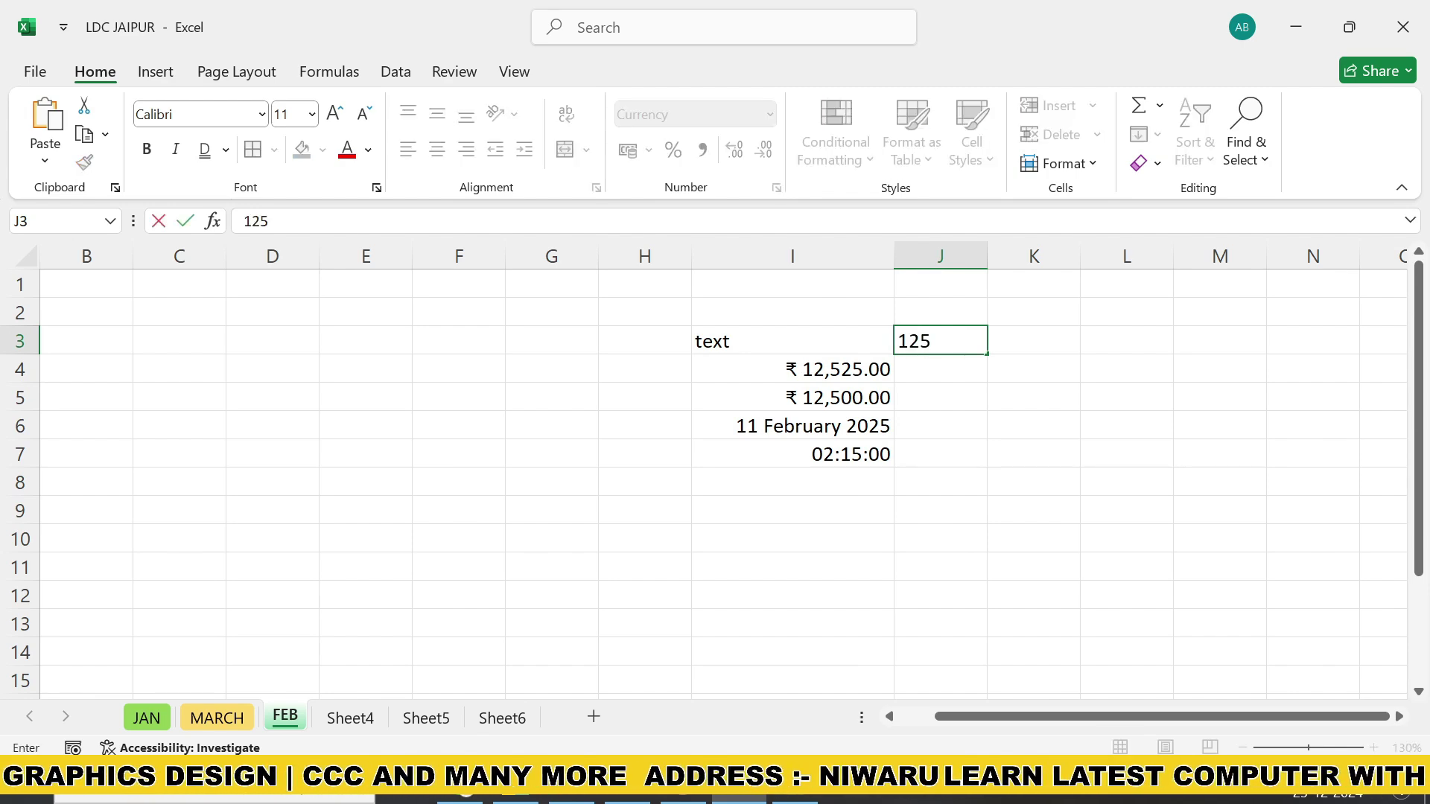
text(5)
click(926, 430)
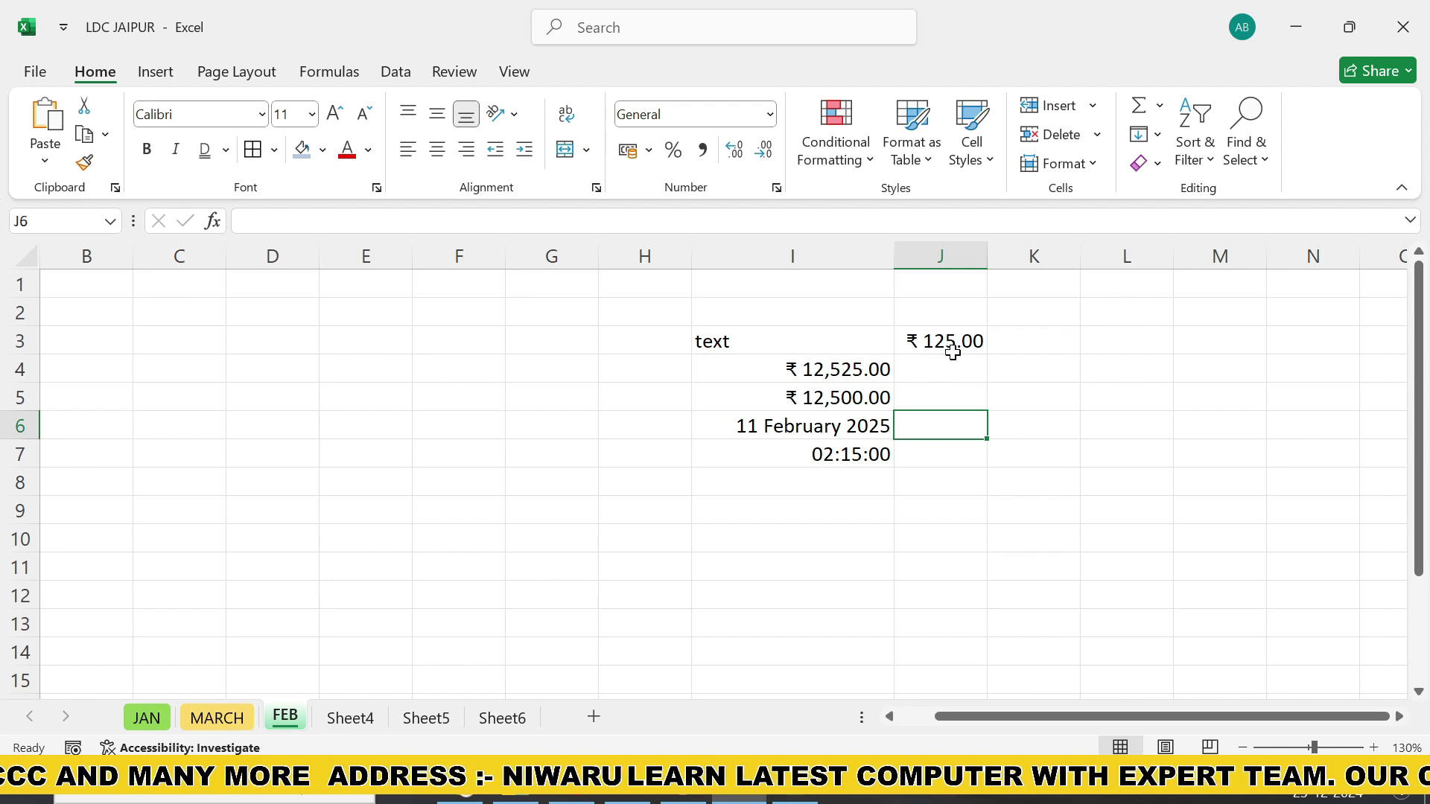
Format the empty cell G4 as Percentage and enter 12% in it
click(540, 371)
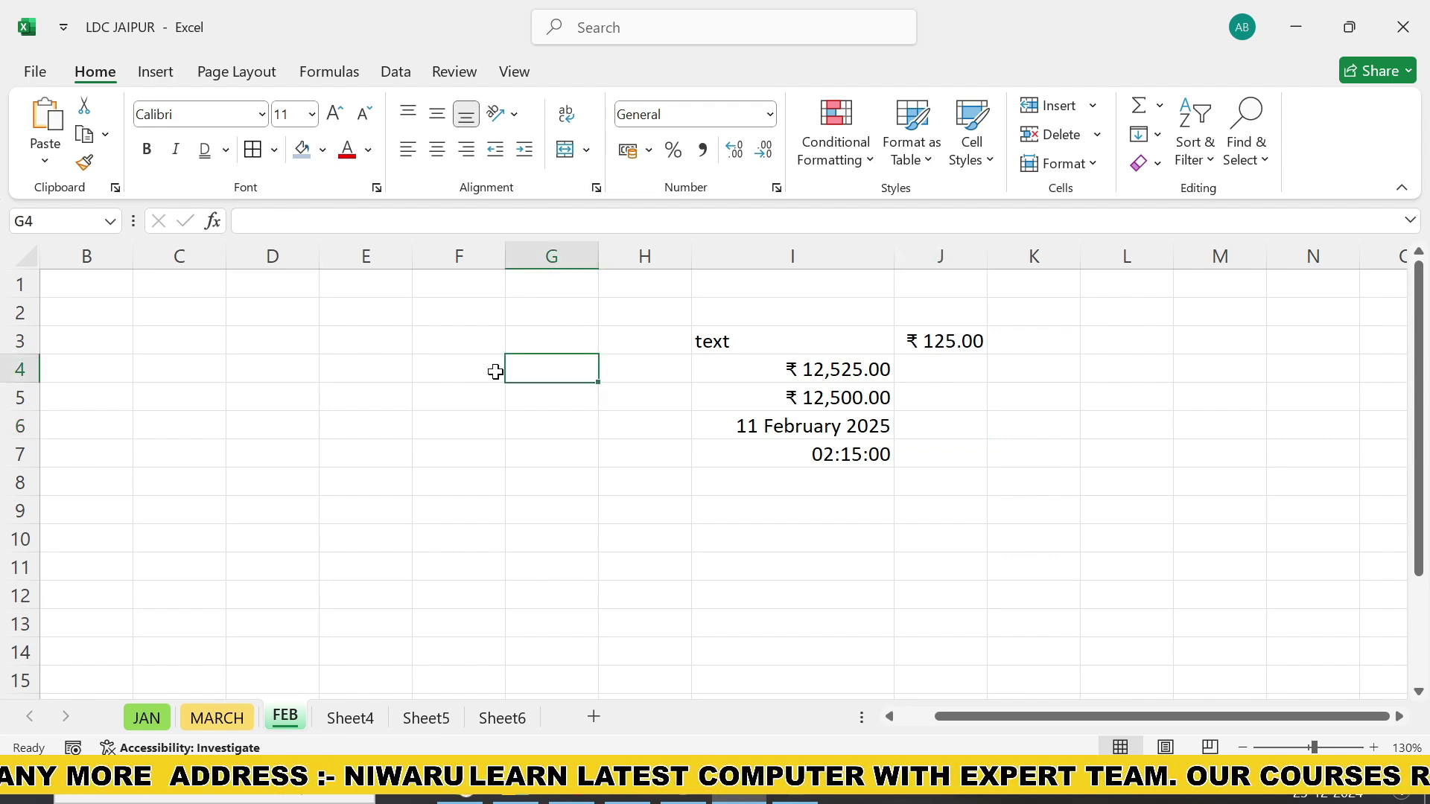
click(769, 116)
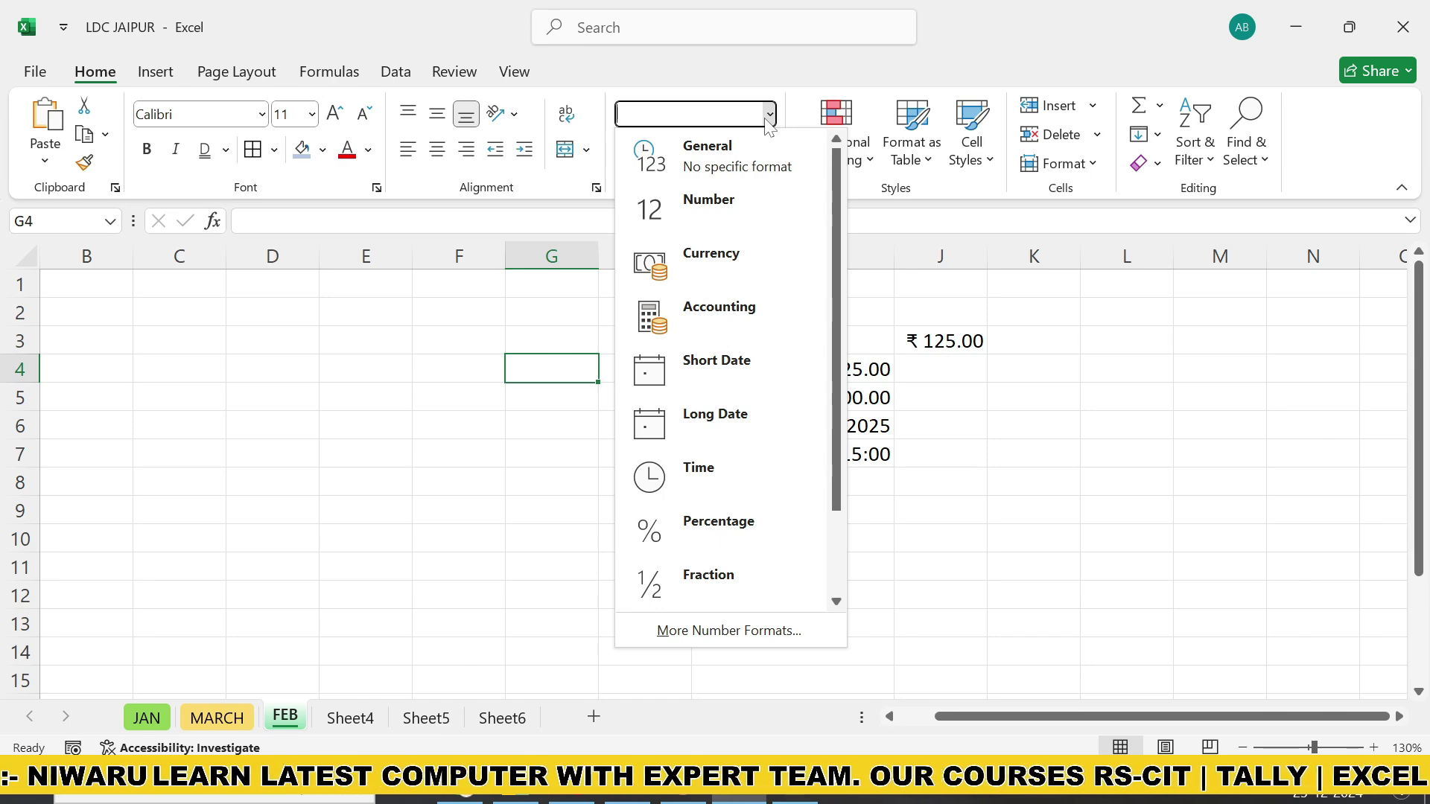
click(700, 529)
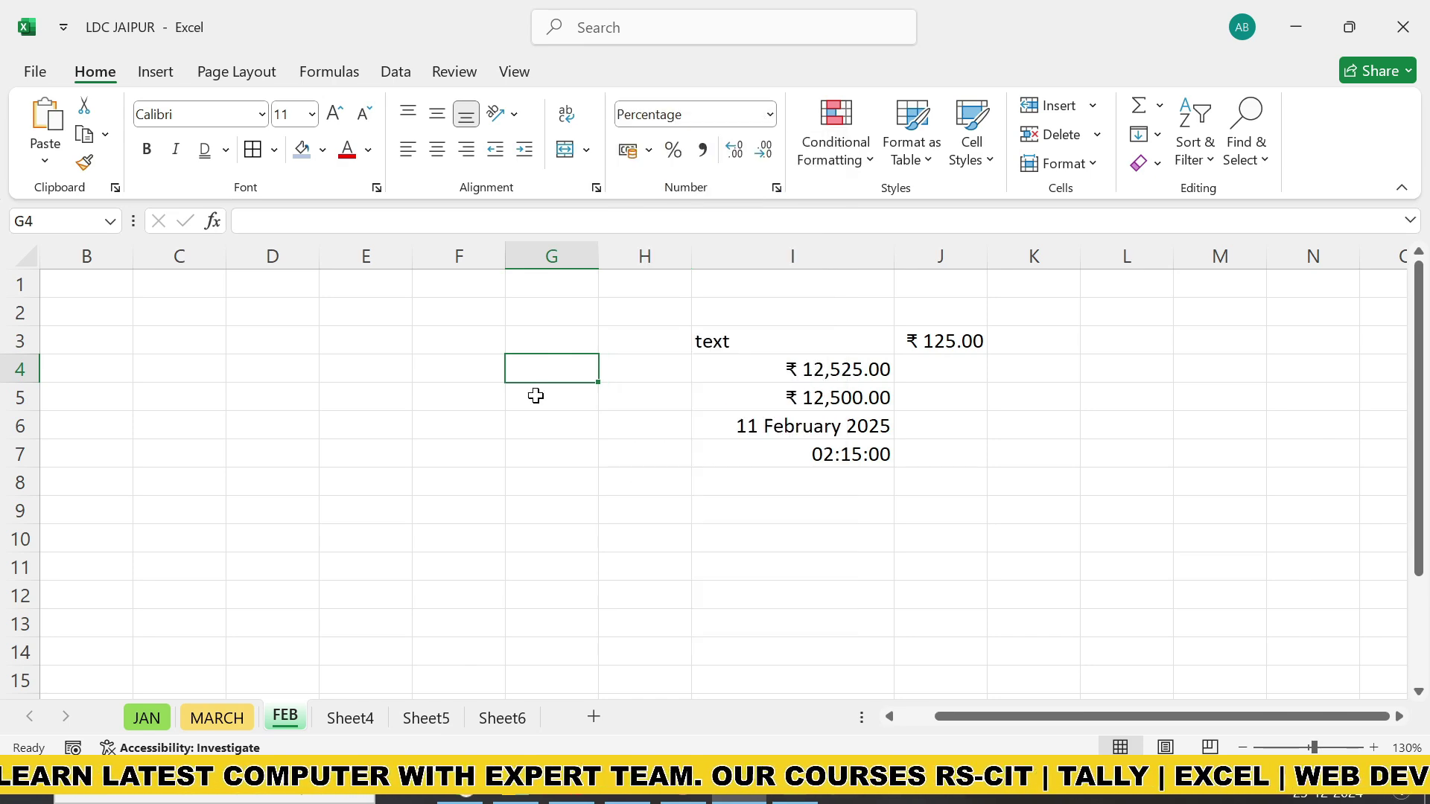
click(566, 448)
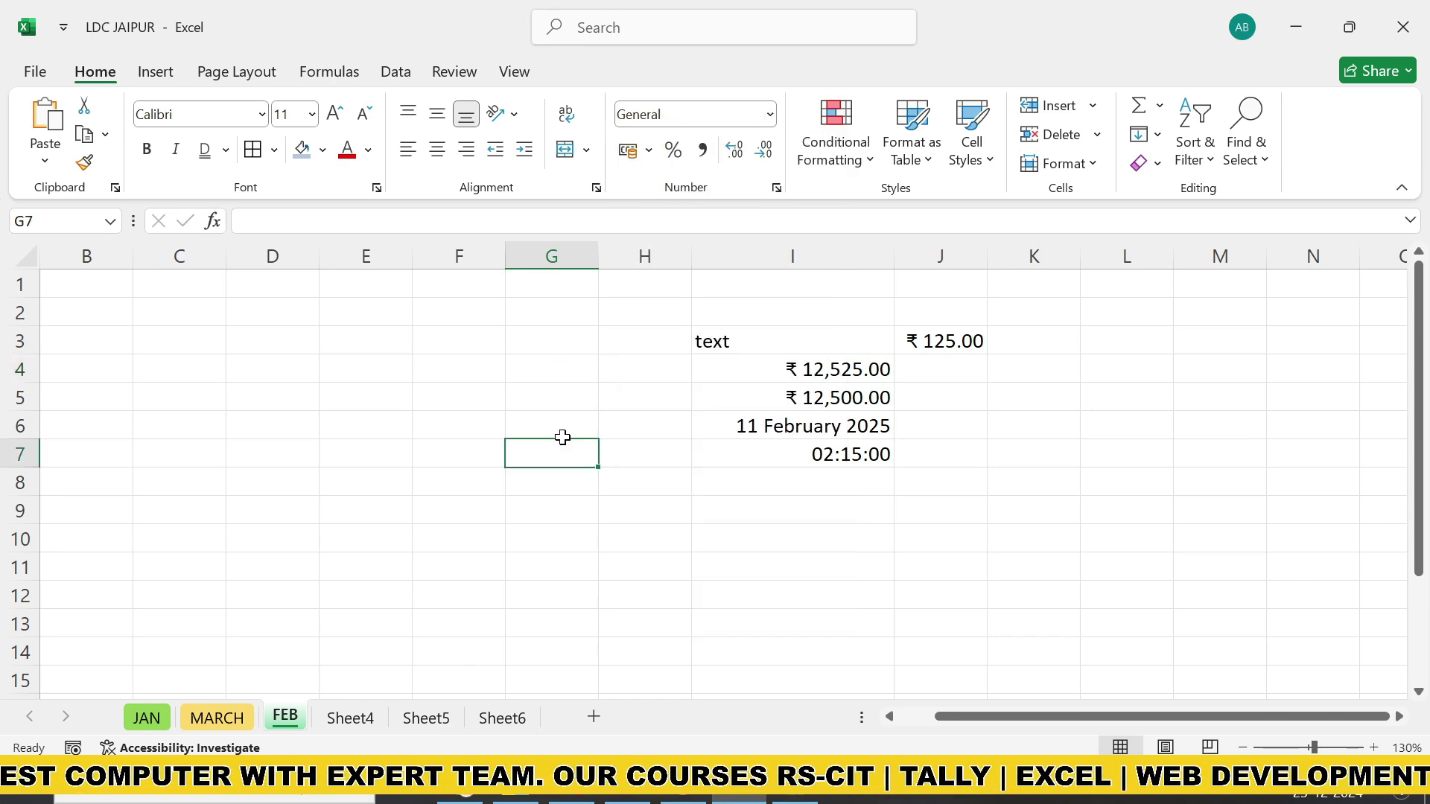
click(552, 372)
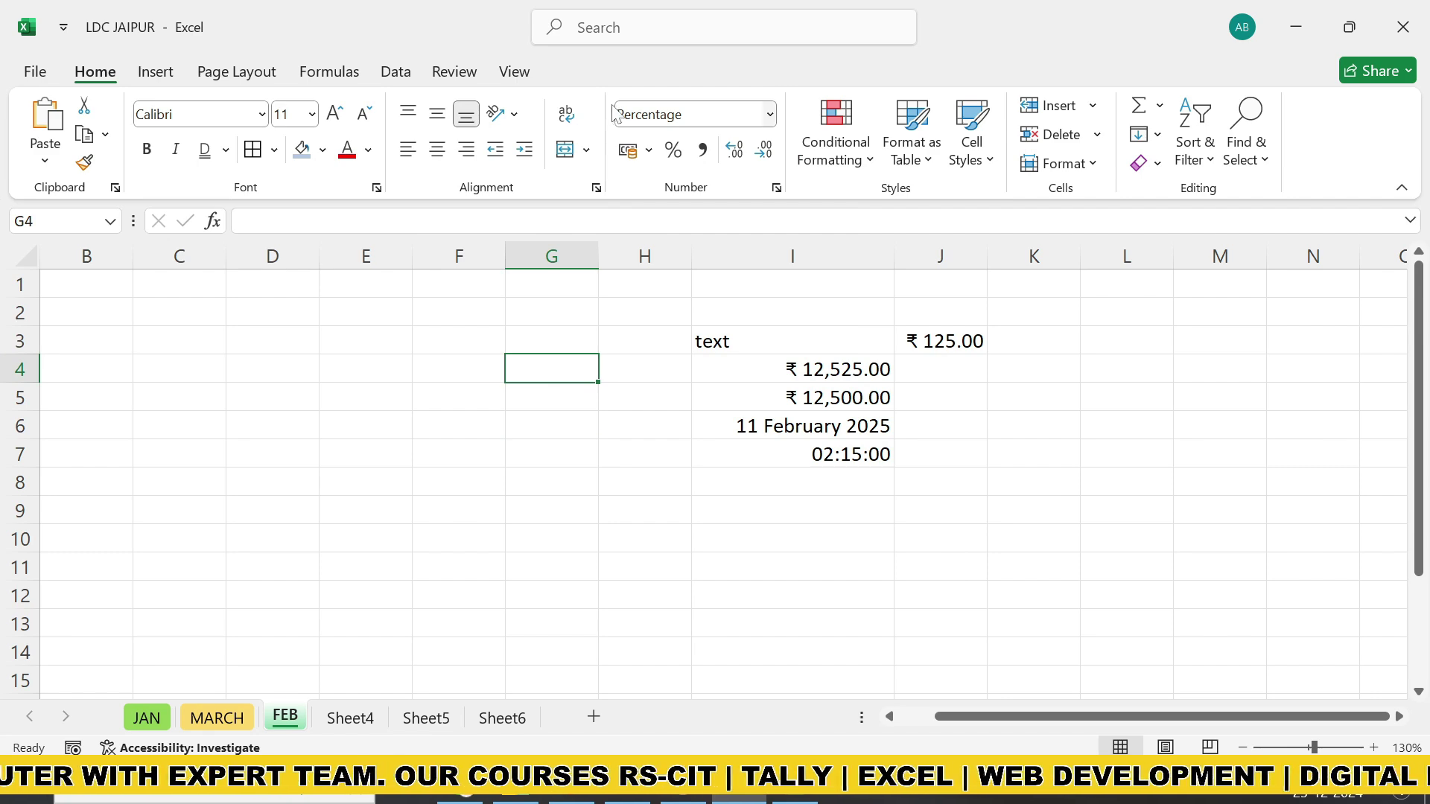
text(12)
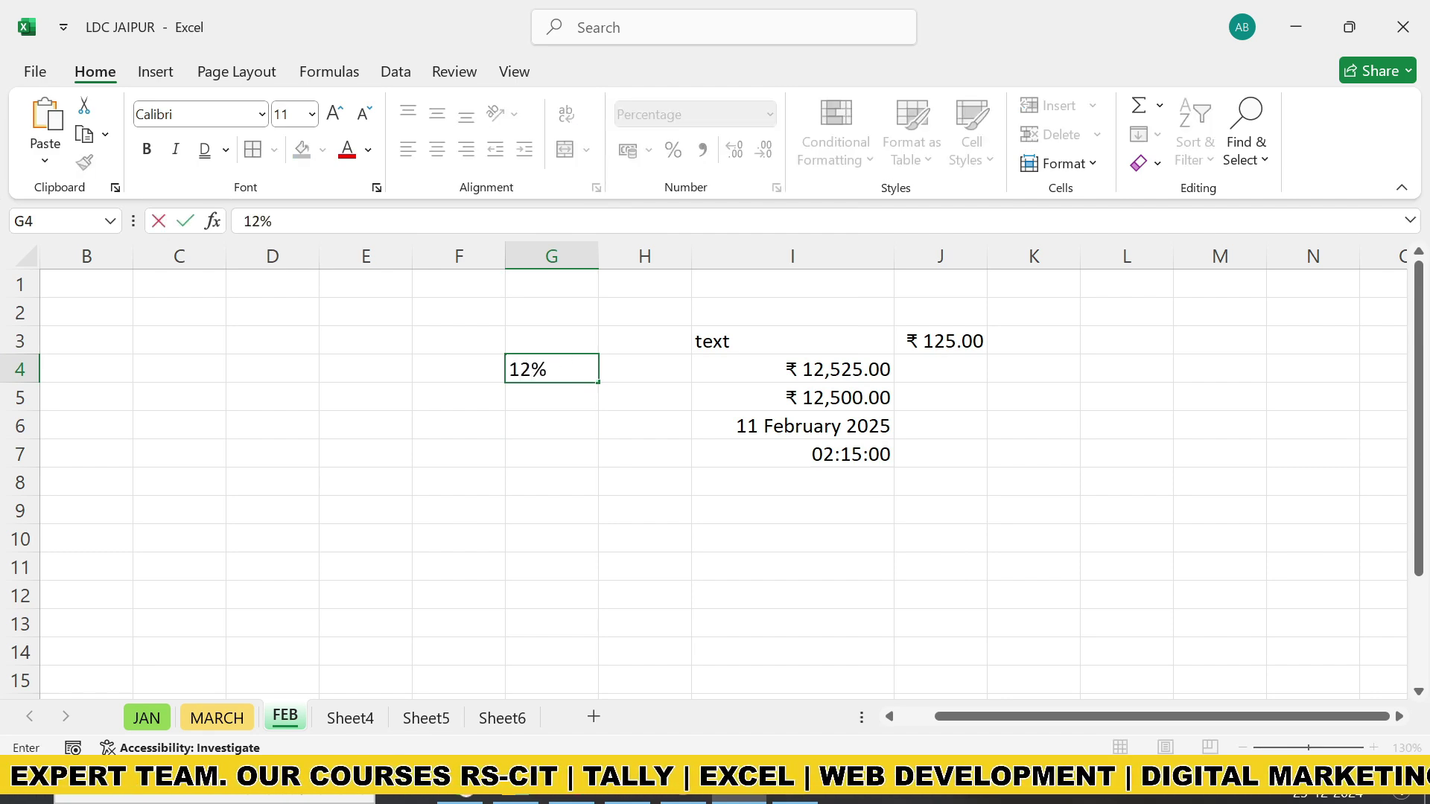
key(Return)
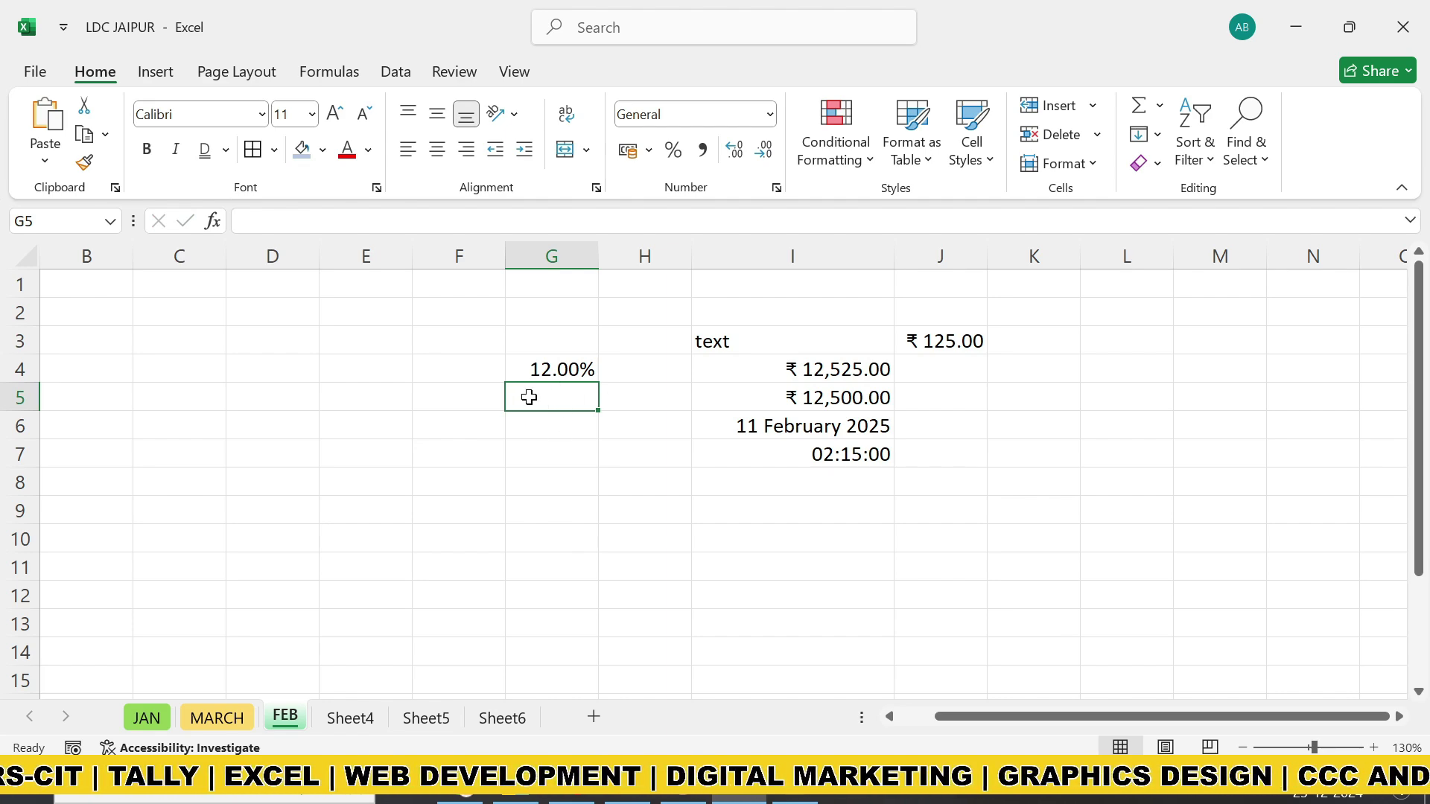
Enter .12 in G5 and apply the Percentage format to it
text(.12)
key(Return)
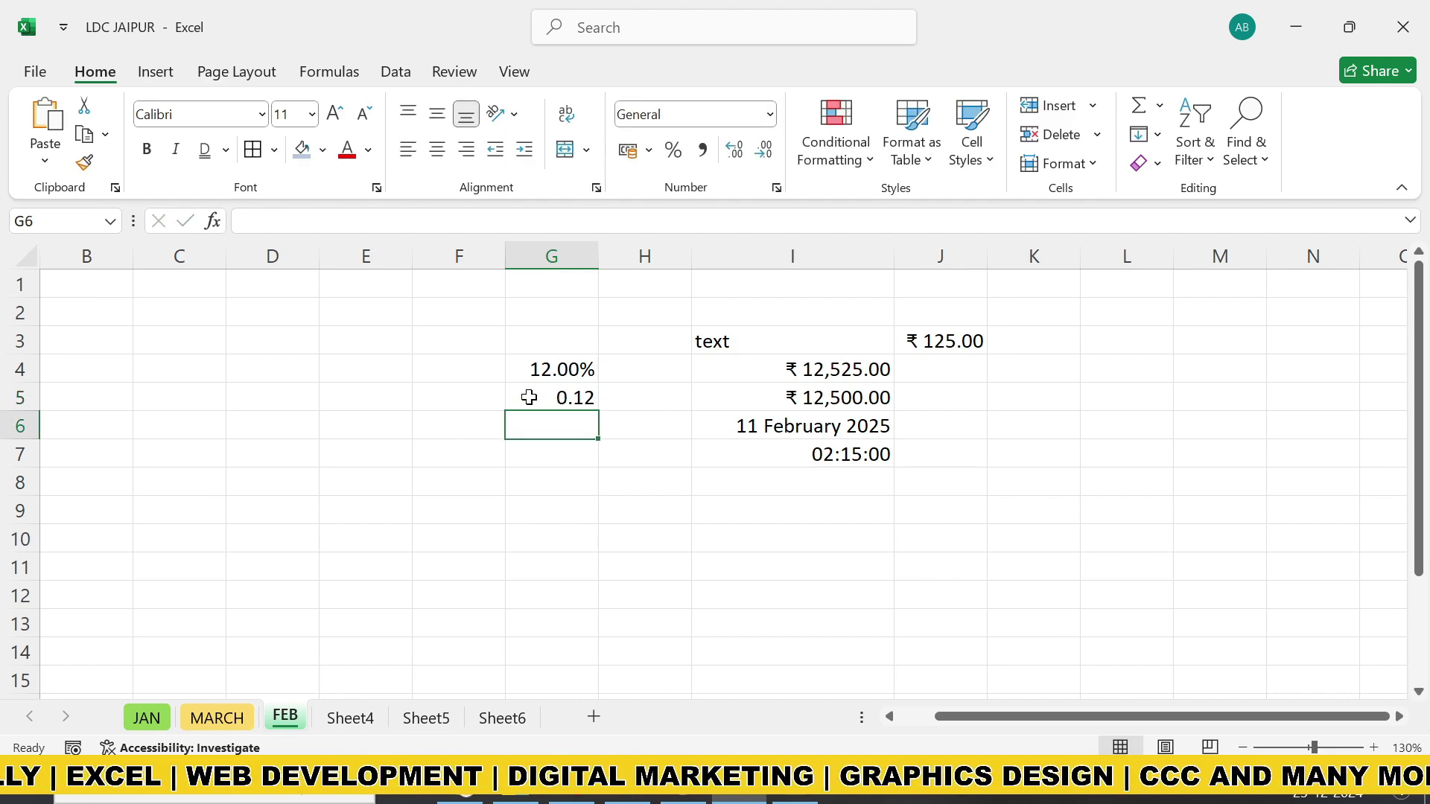
click(532, 398)
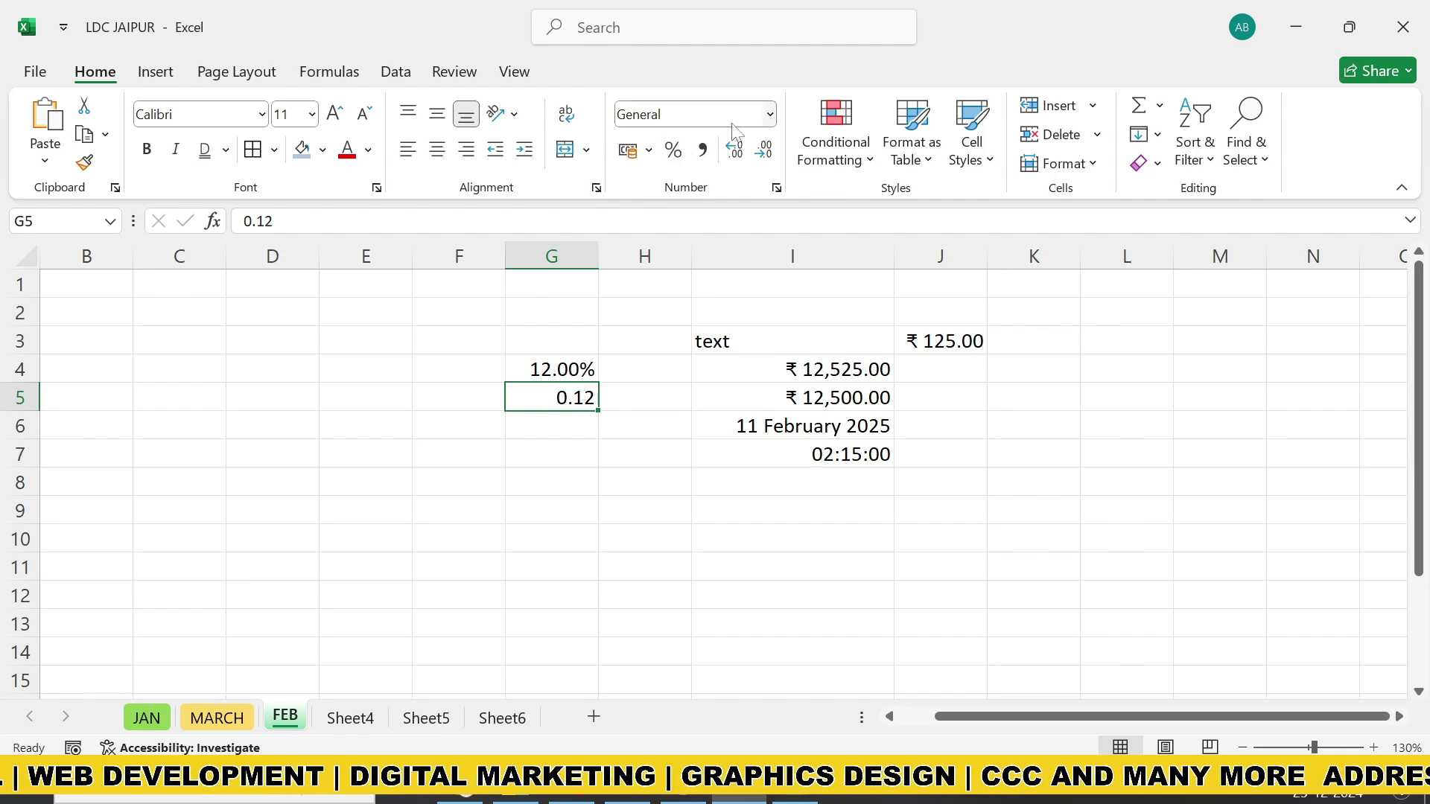
click(770, 114)
click(720, 528)
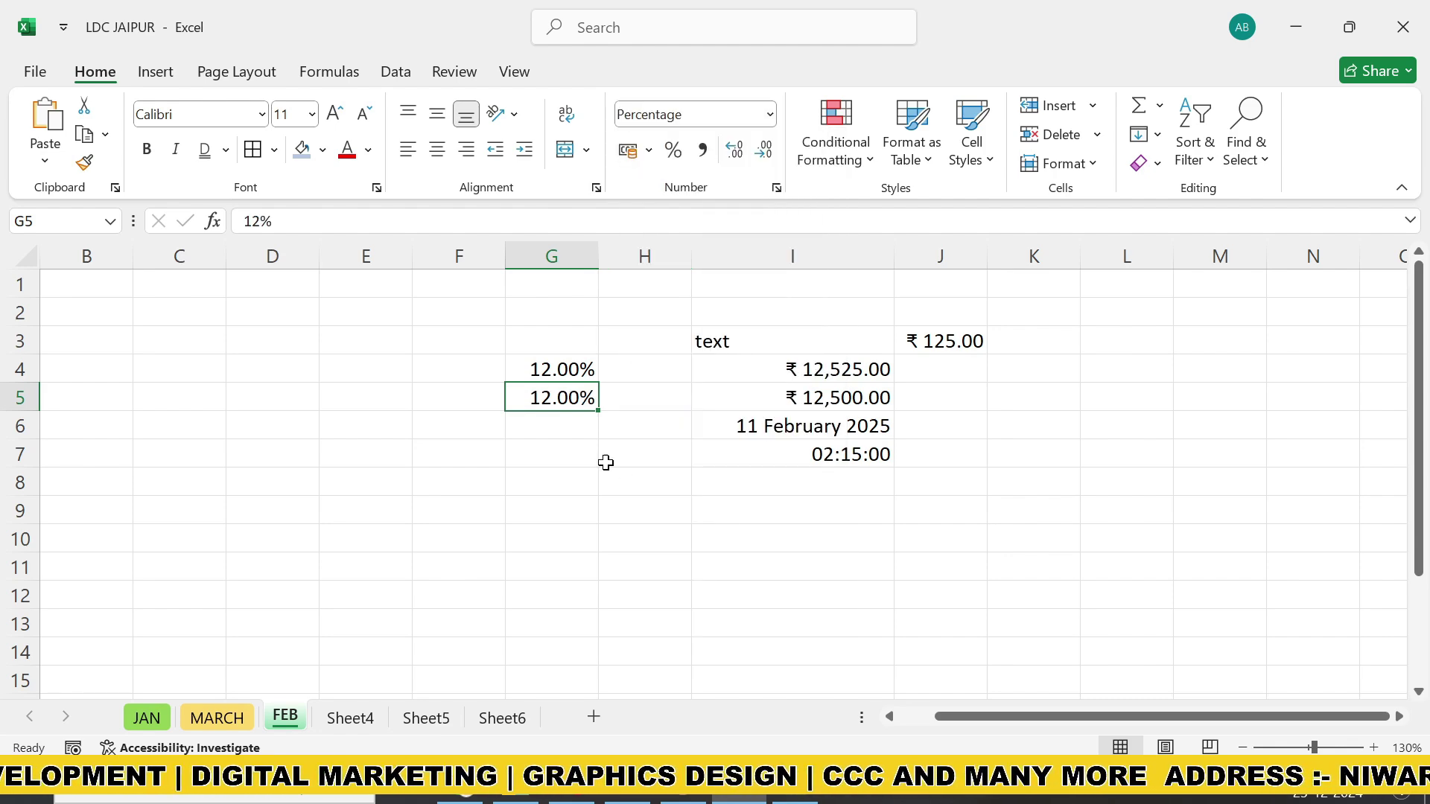
Enter .12 in G6 and apply the Percent Style to it
click(582, 423)
text(.)
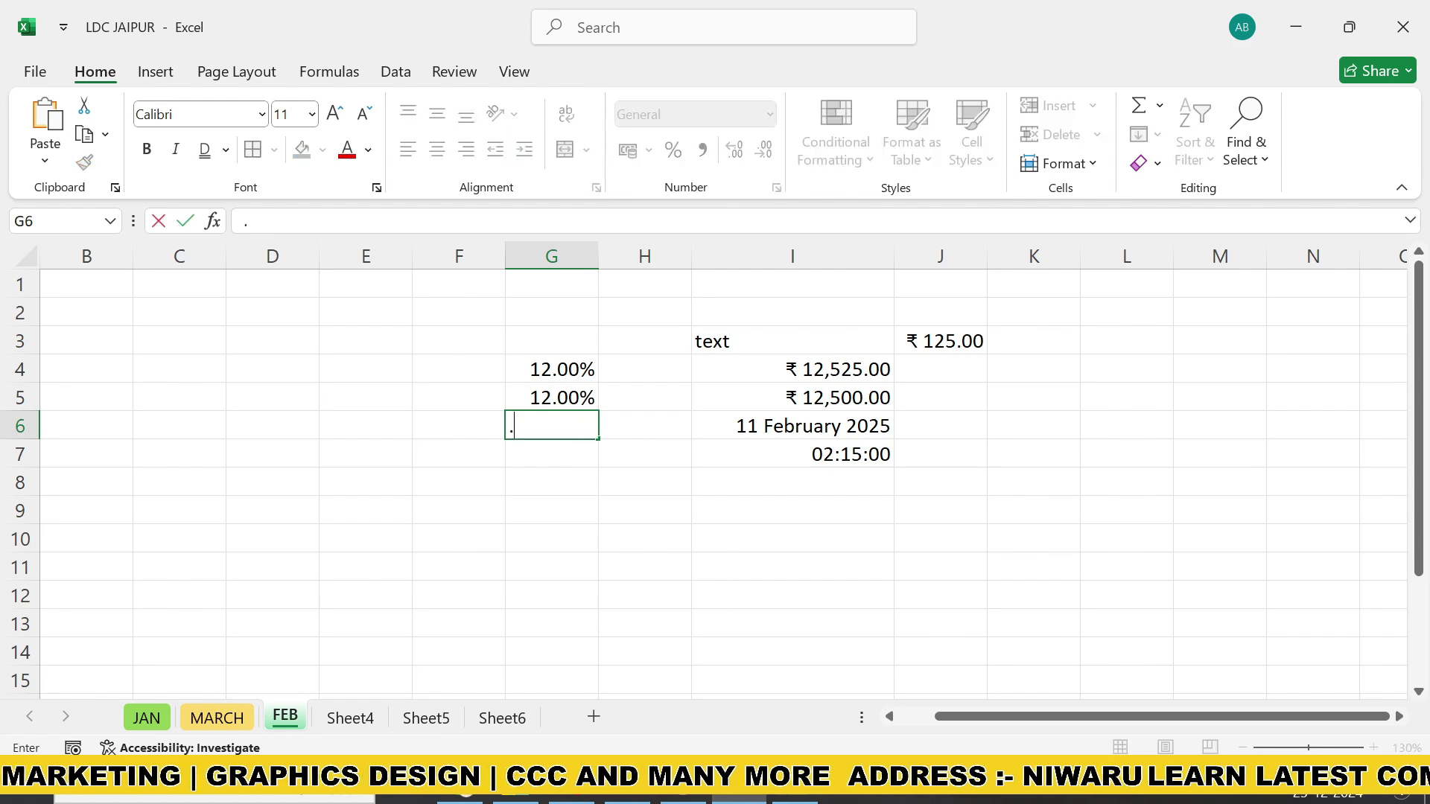
text(12)
click(546, 507)
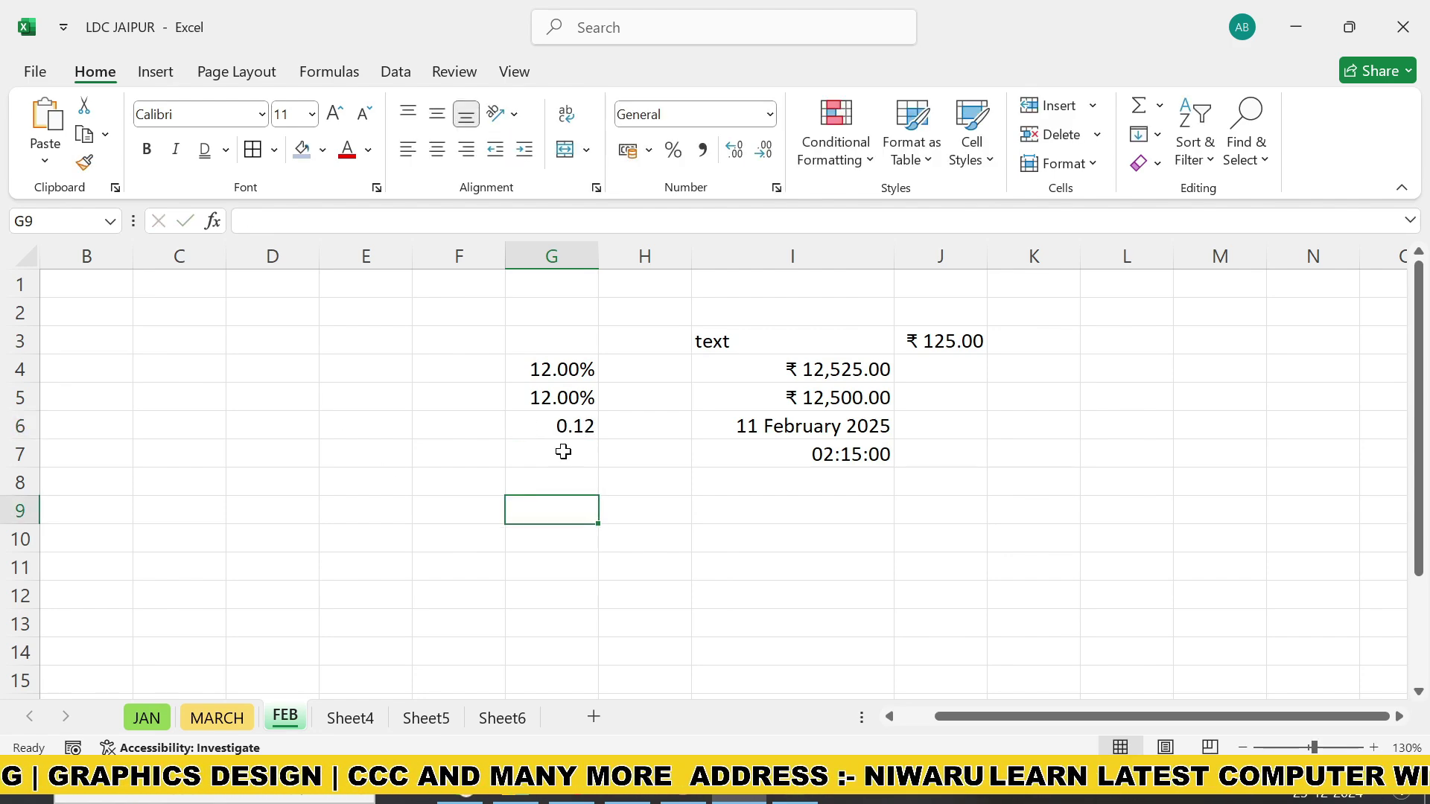
click(559, 422)
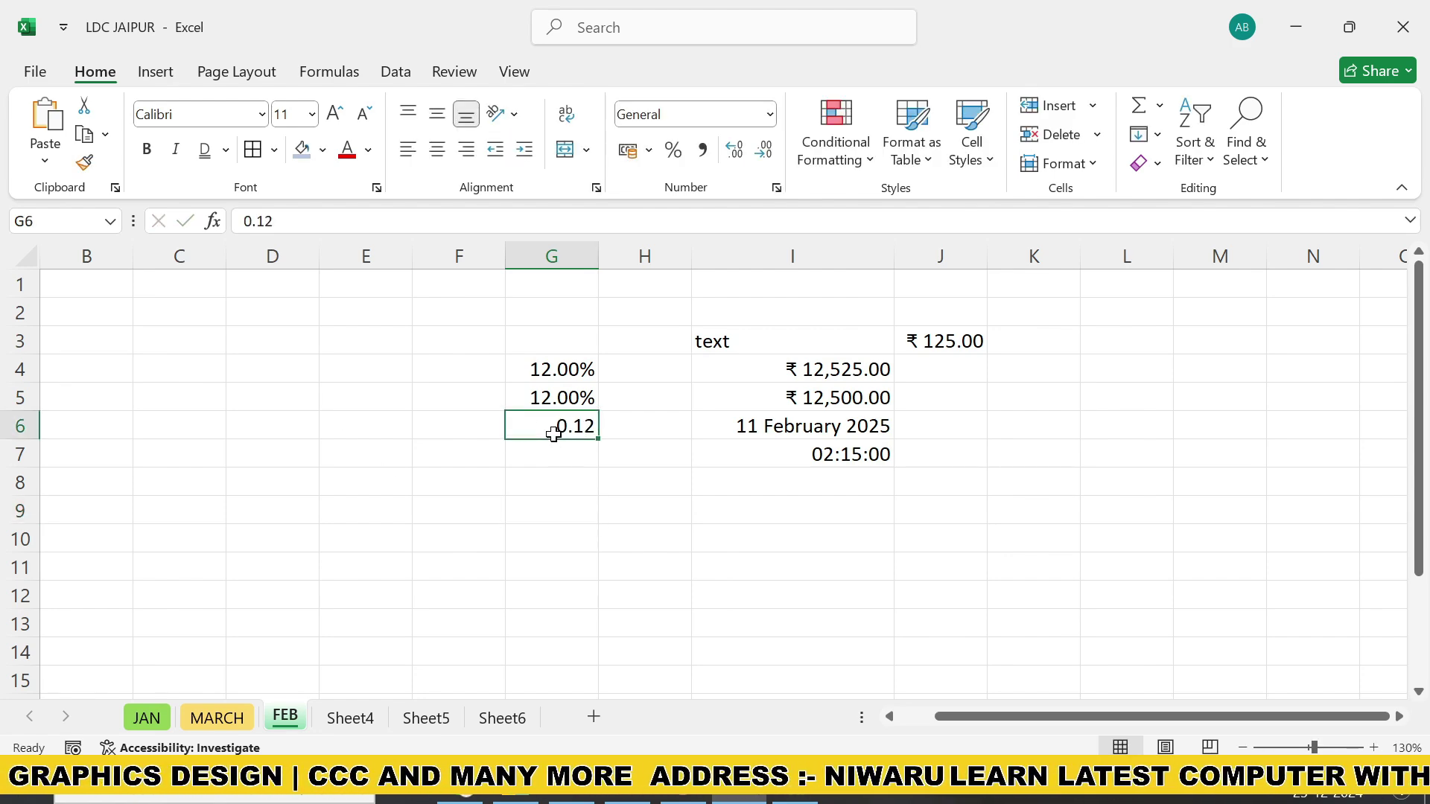
click(675, 153)
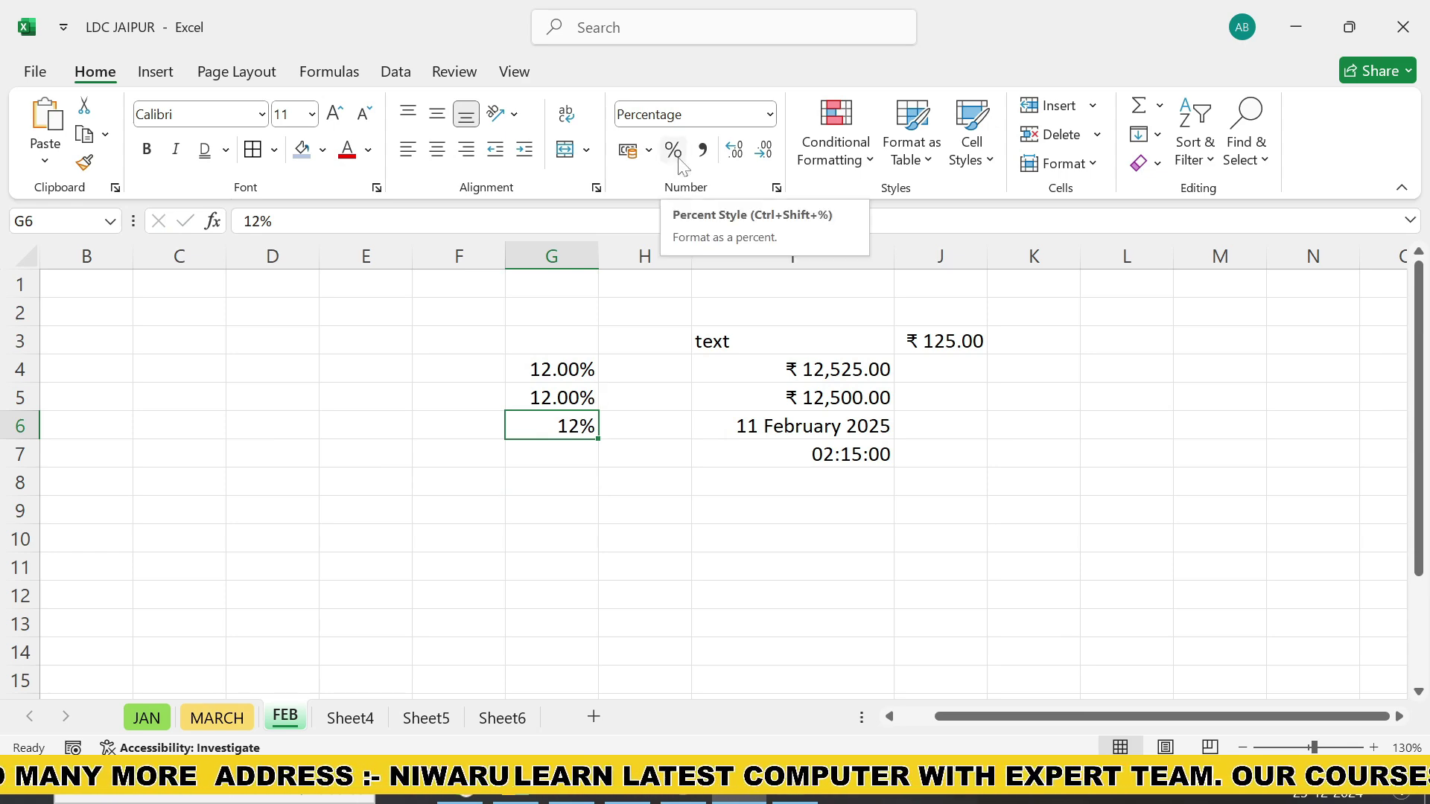
Enter 125452521 in I10 and apply the Comma Style to it
click(742, 538)
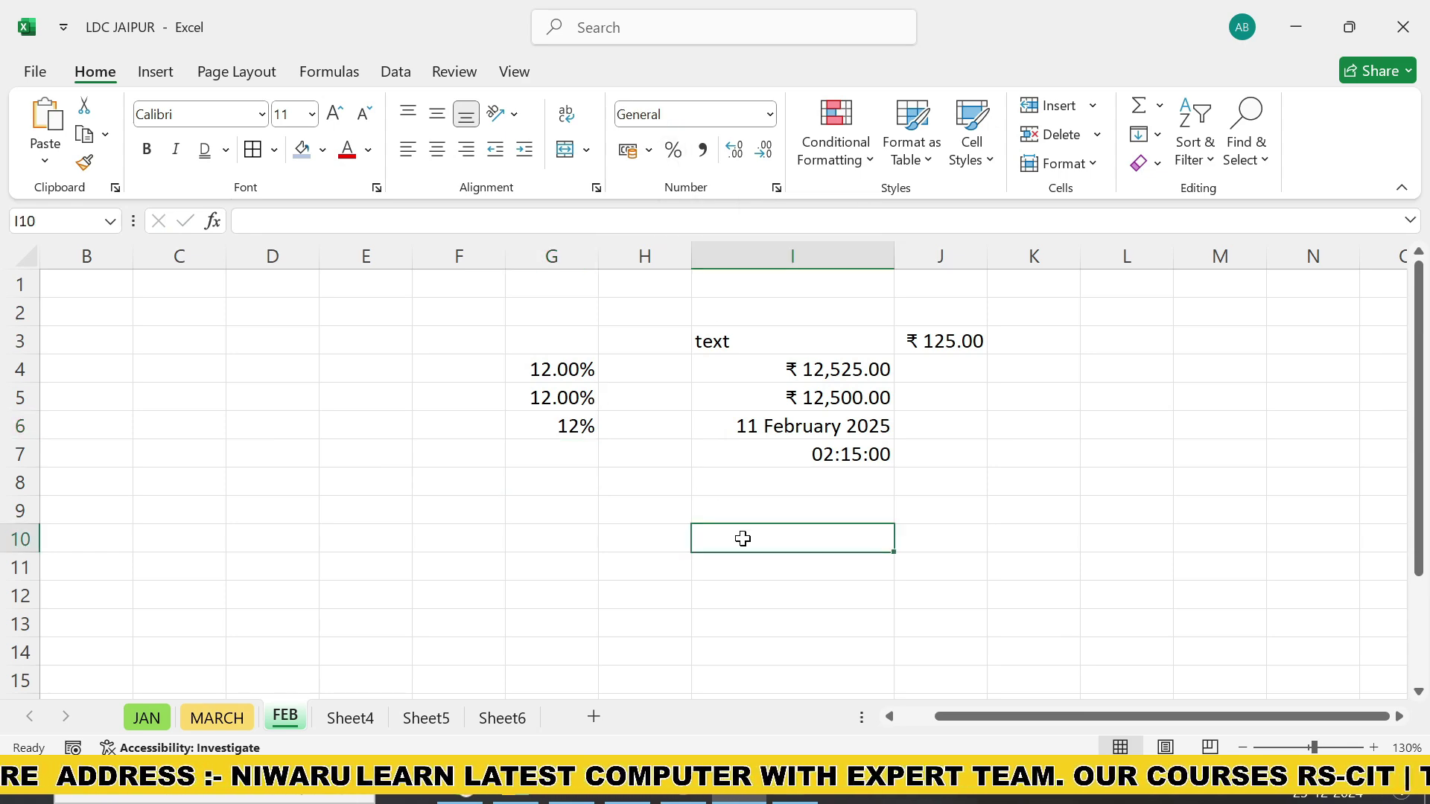
text(12545252)
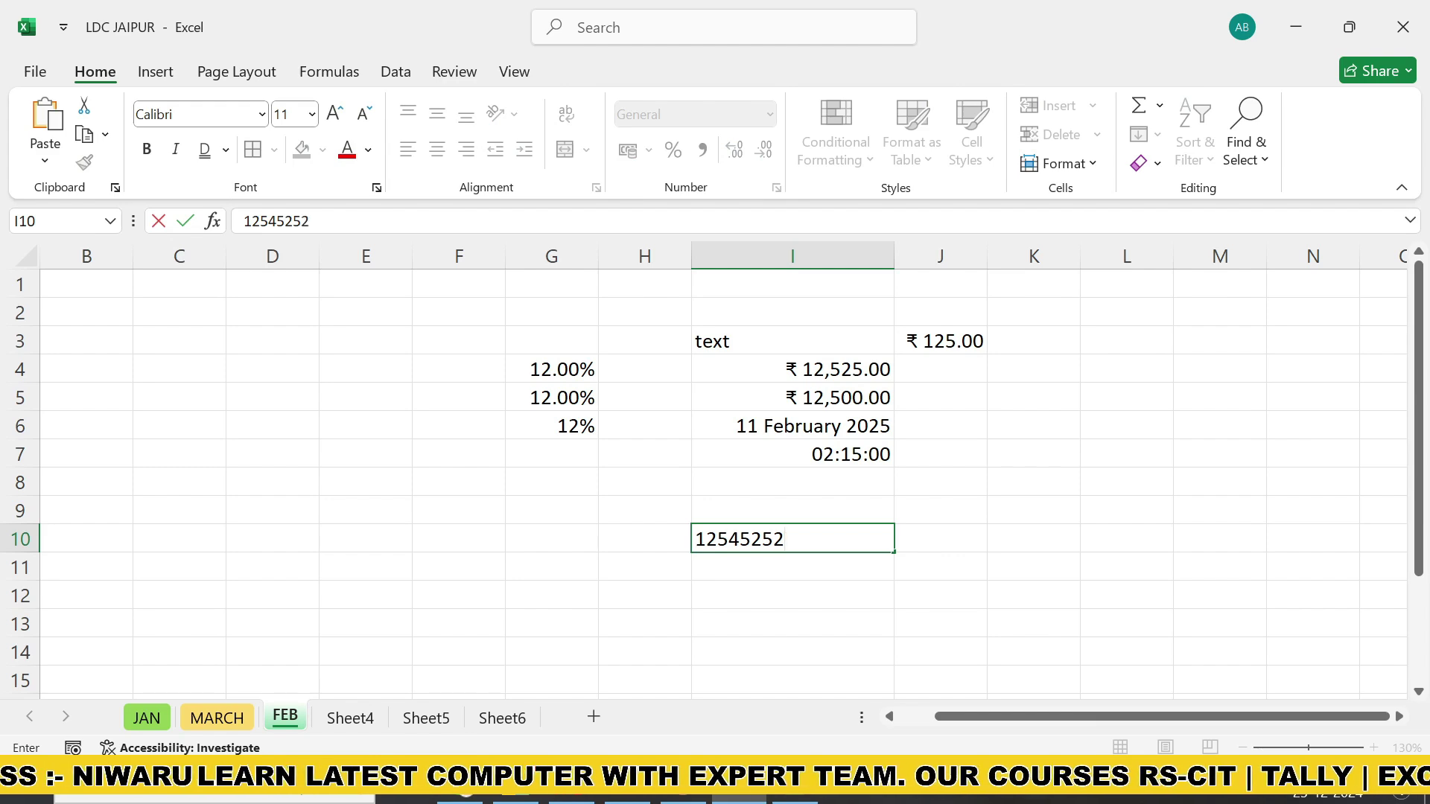
text(1)
key(Return)
click(753, 539)
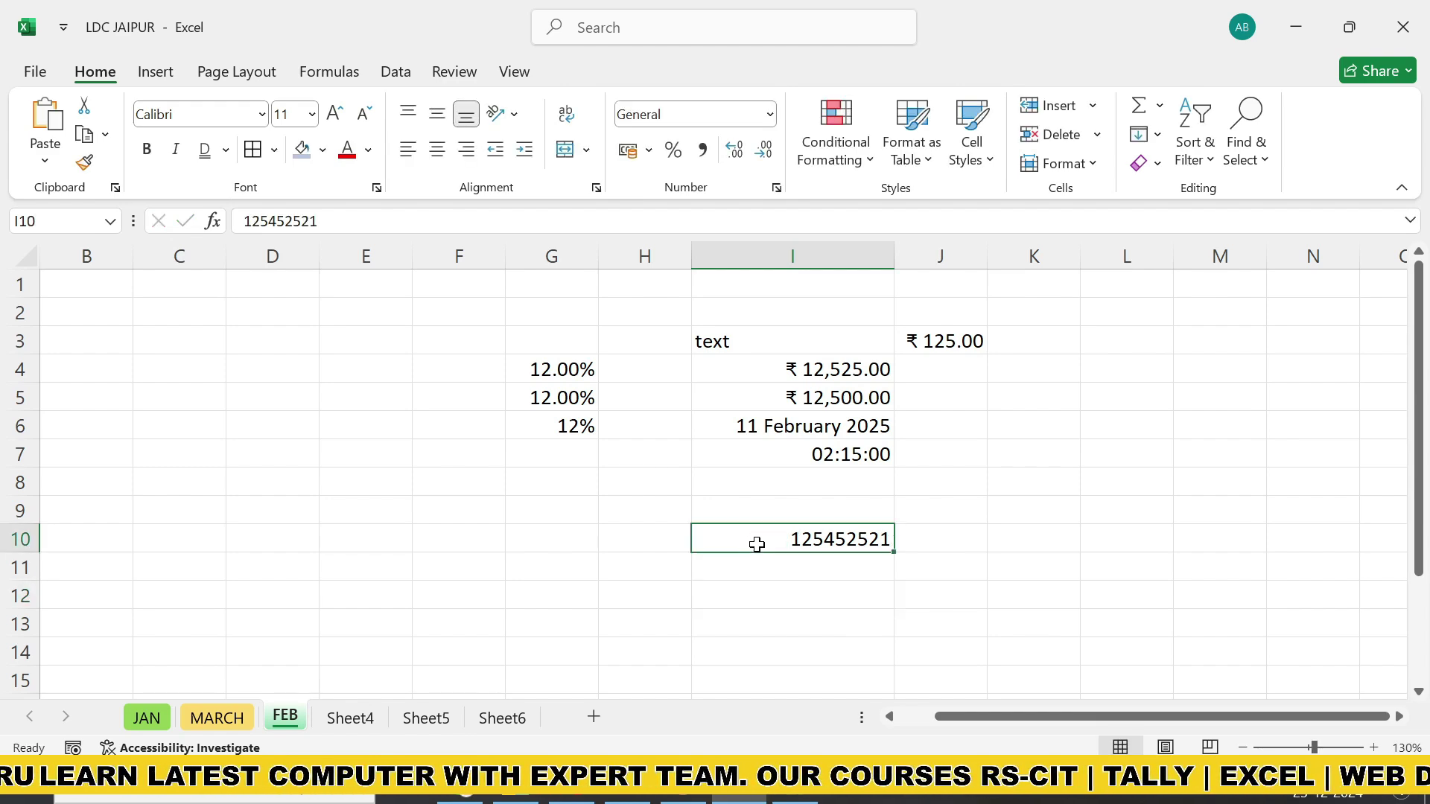
click(702, 151)
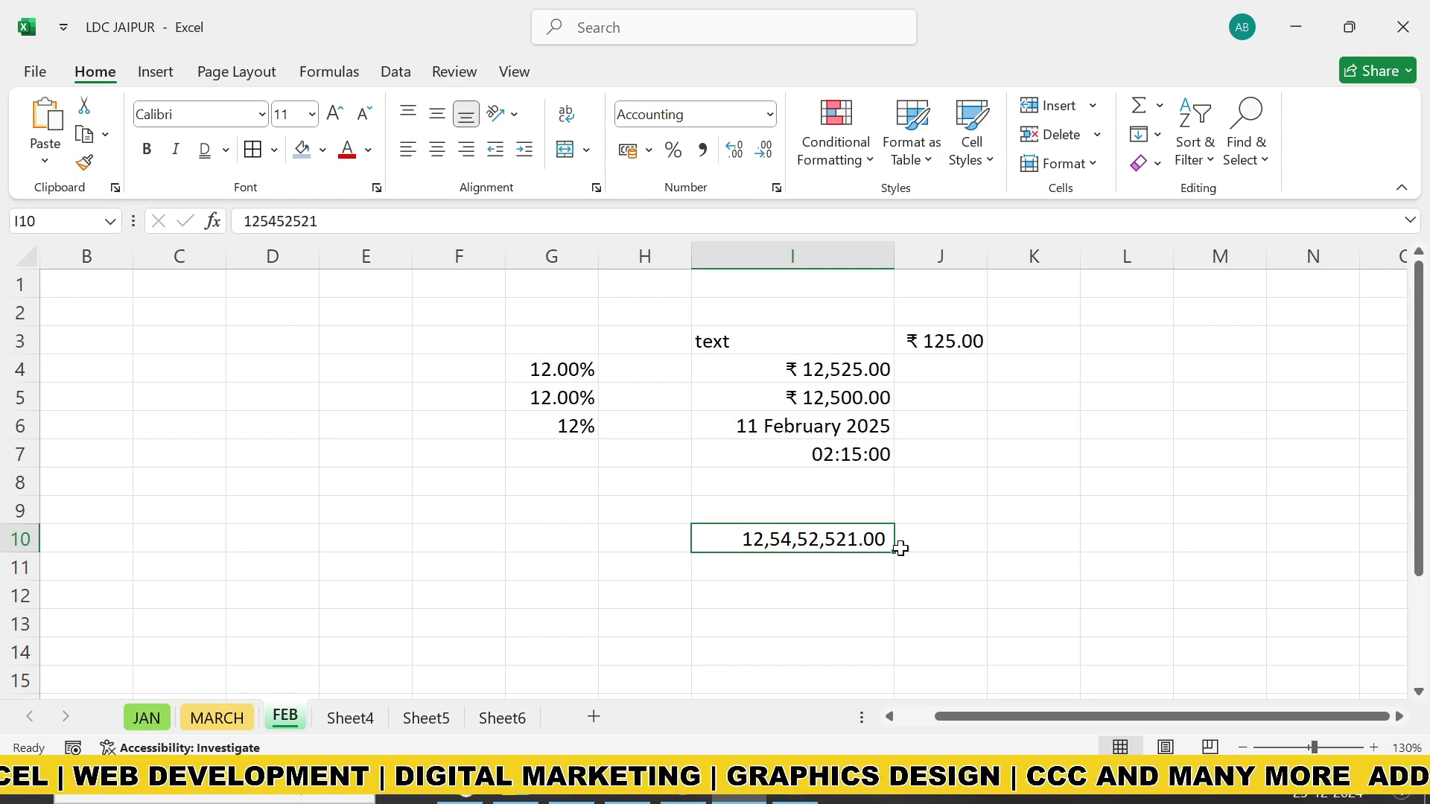
Remove both decimal places from the number in I10 and increase its decimals to five places
click(757, 156)
click(757, 157)
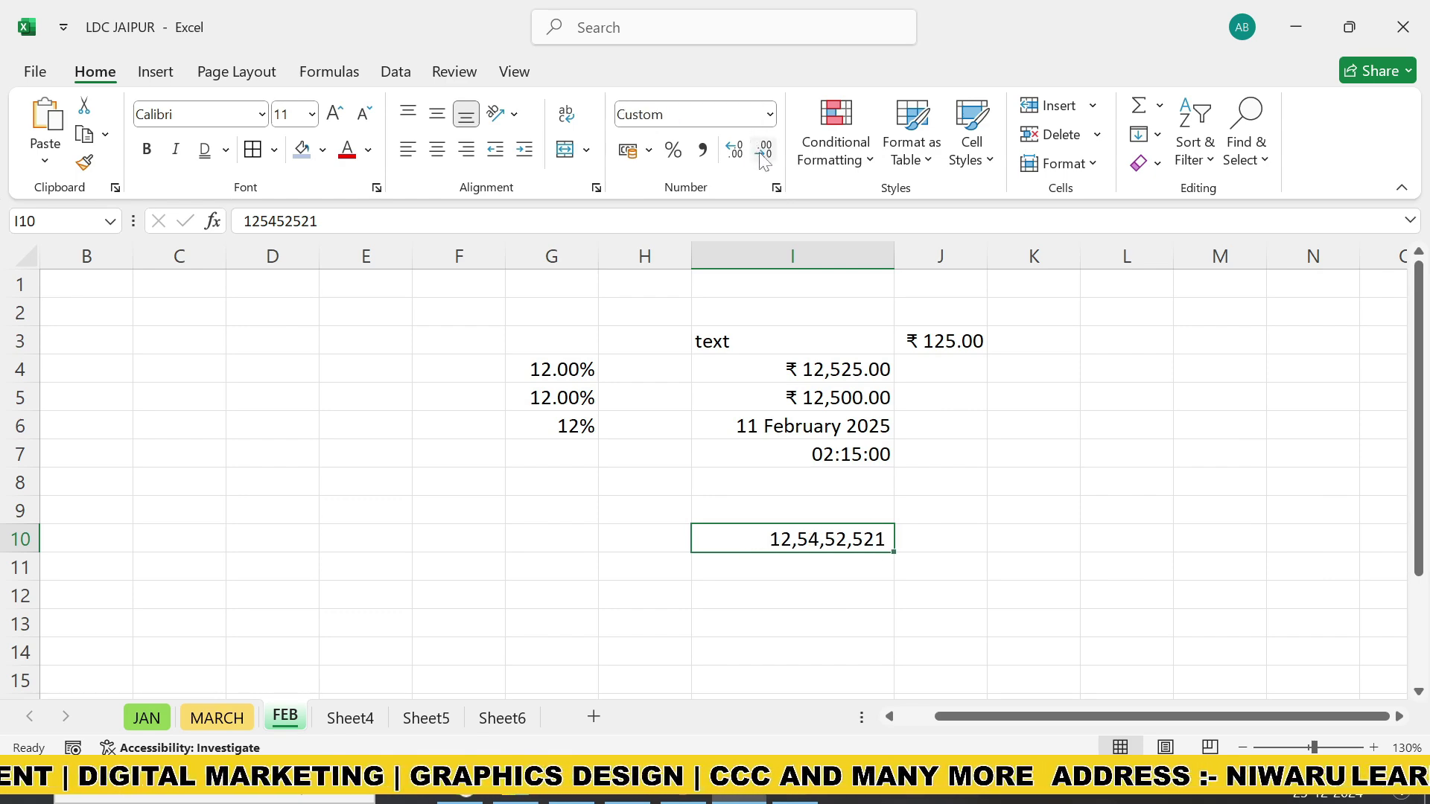
click(741, 151)
click(740, 157)
click(740, 157)
click(741, 157)
click(741, 156)
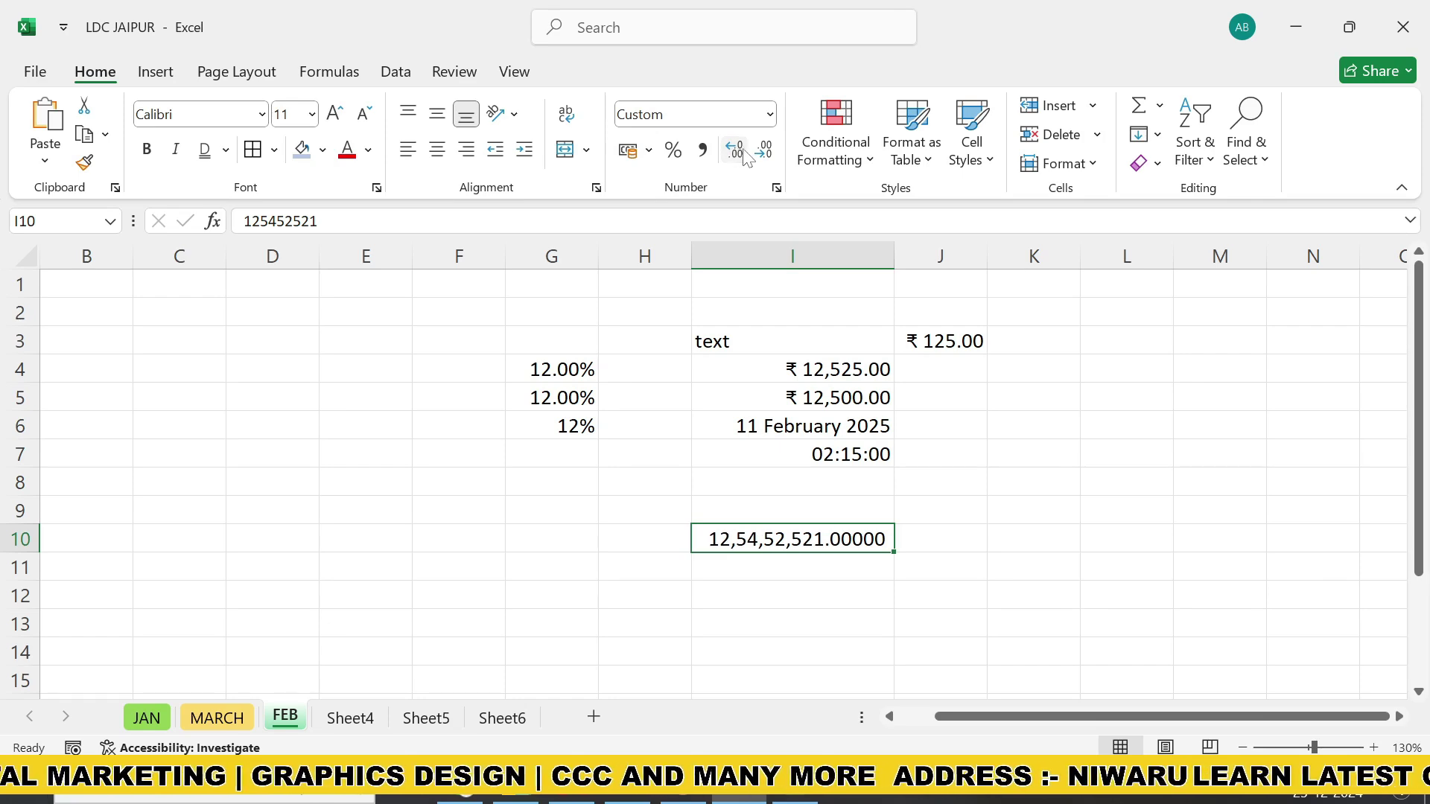
Decrease the decimals of the number in I10 to zero places
click(771, 158)
click(771, 158)
click(771, 158)
click(771, 158)
click(771, 158)
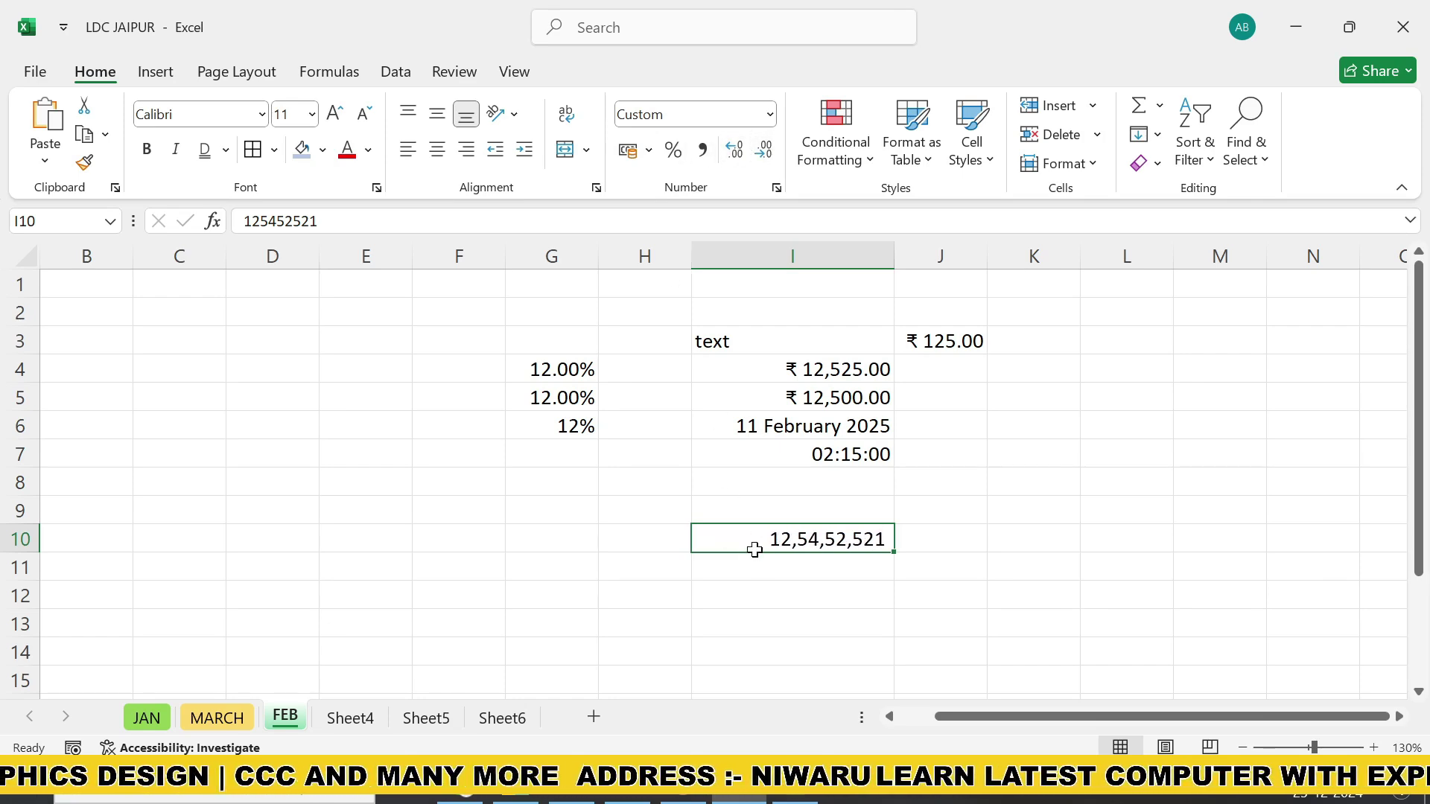
Apply the ₹ English (India) accounting format to I10 and change its currency symbol to £ English (United Kingdom)
click(652, 153)
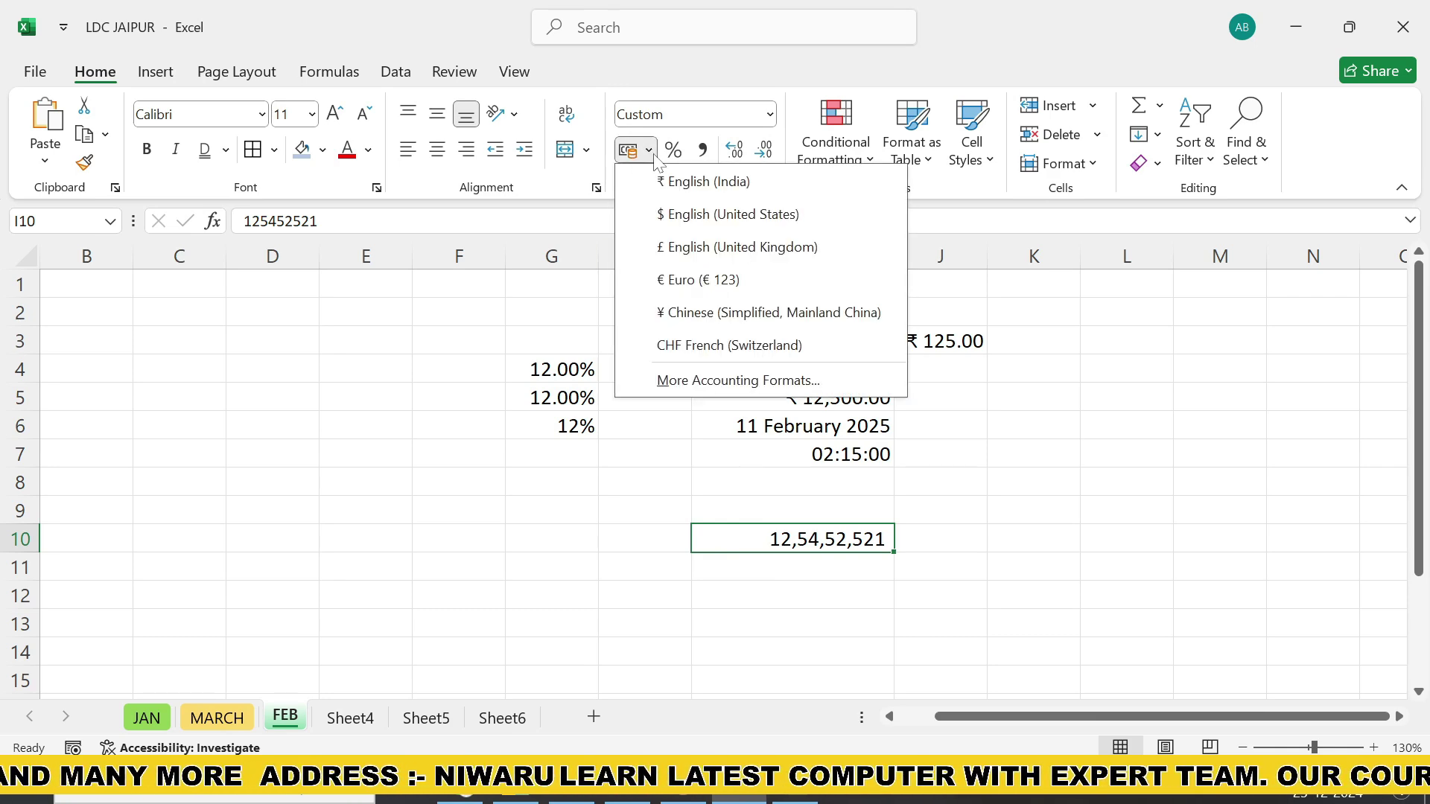
click(680, 193)
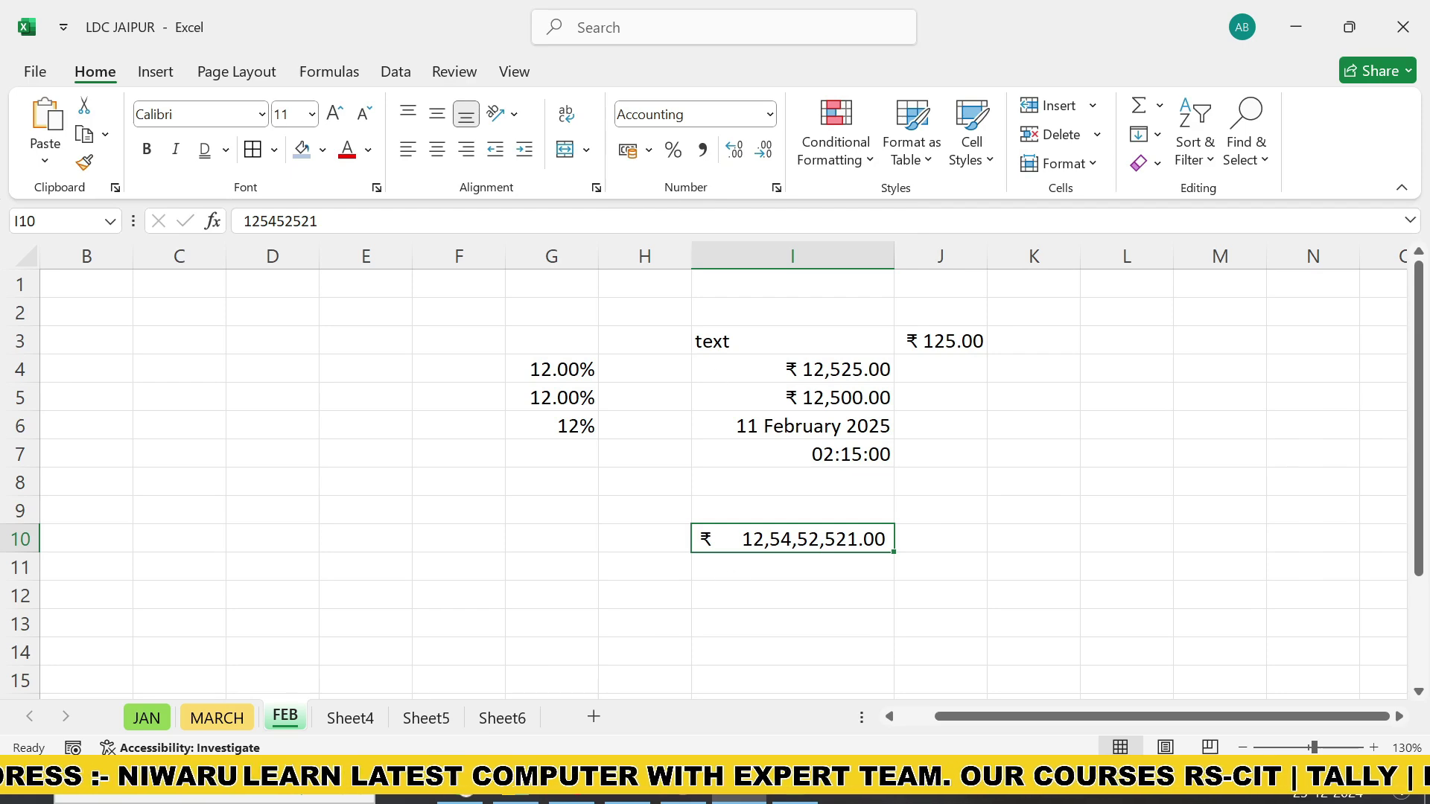
click(652, 153)
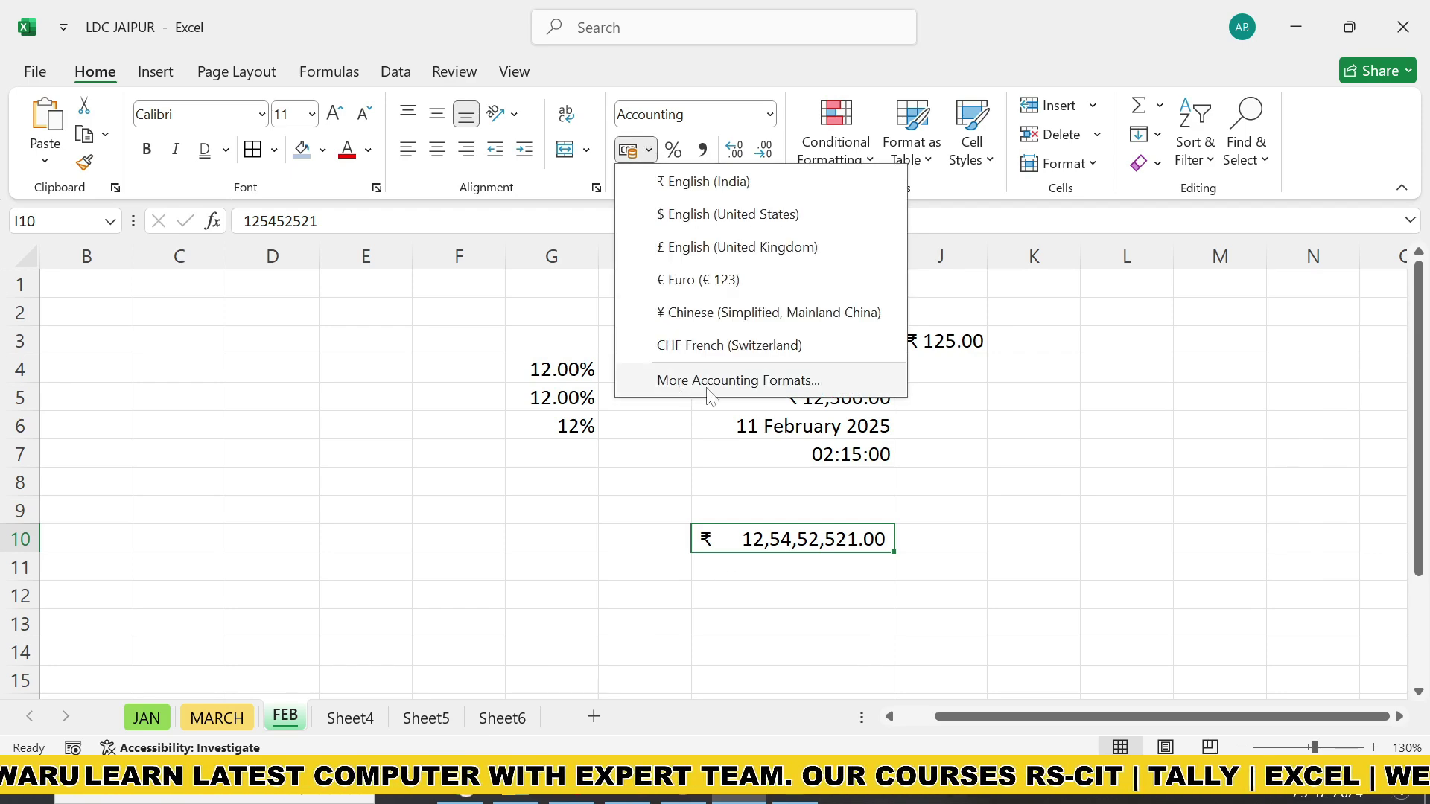
click(736, 400)
key(ctrl+1)
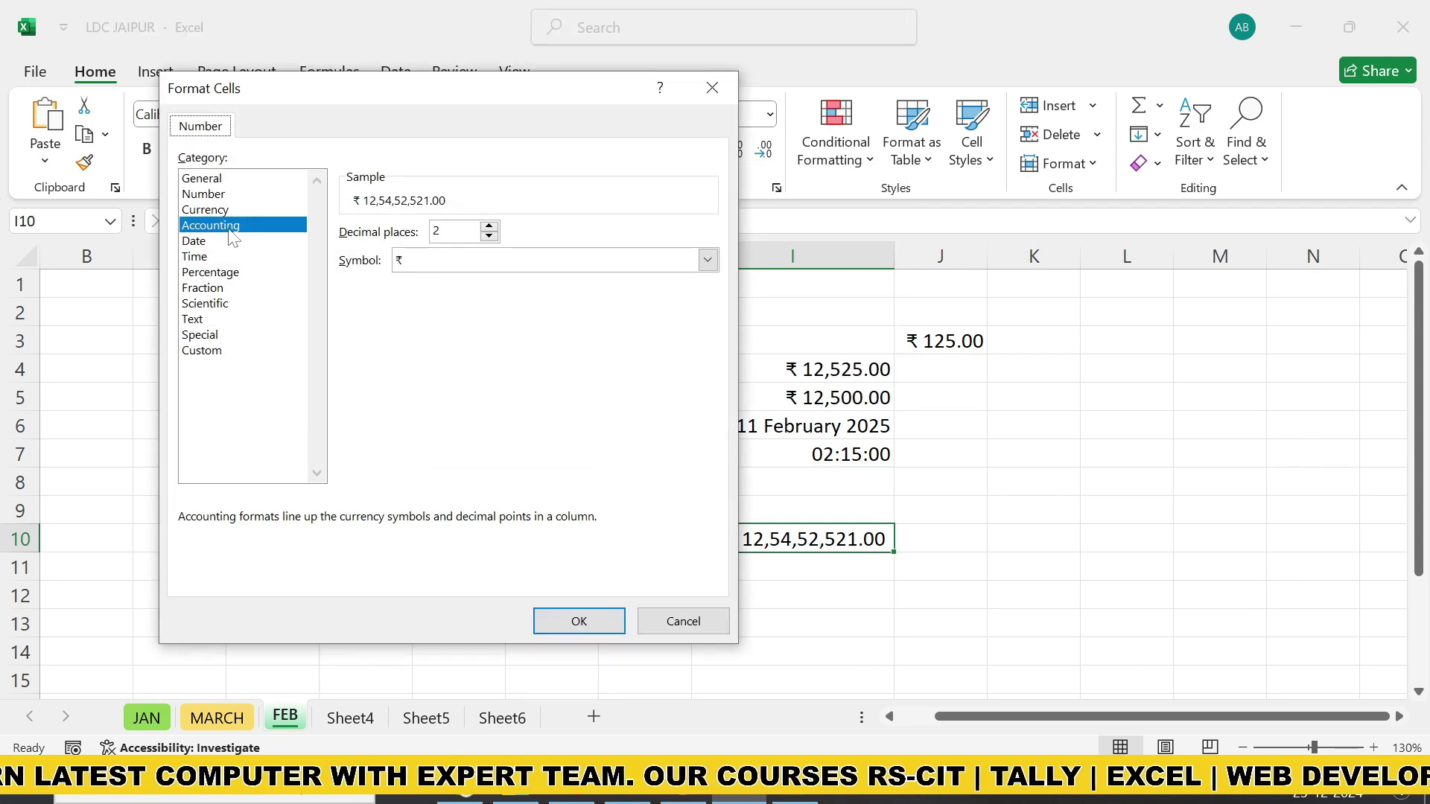
click(470, 263)
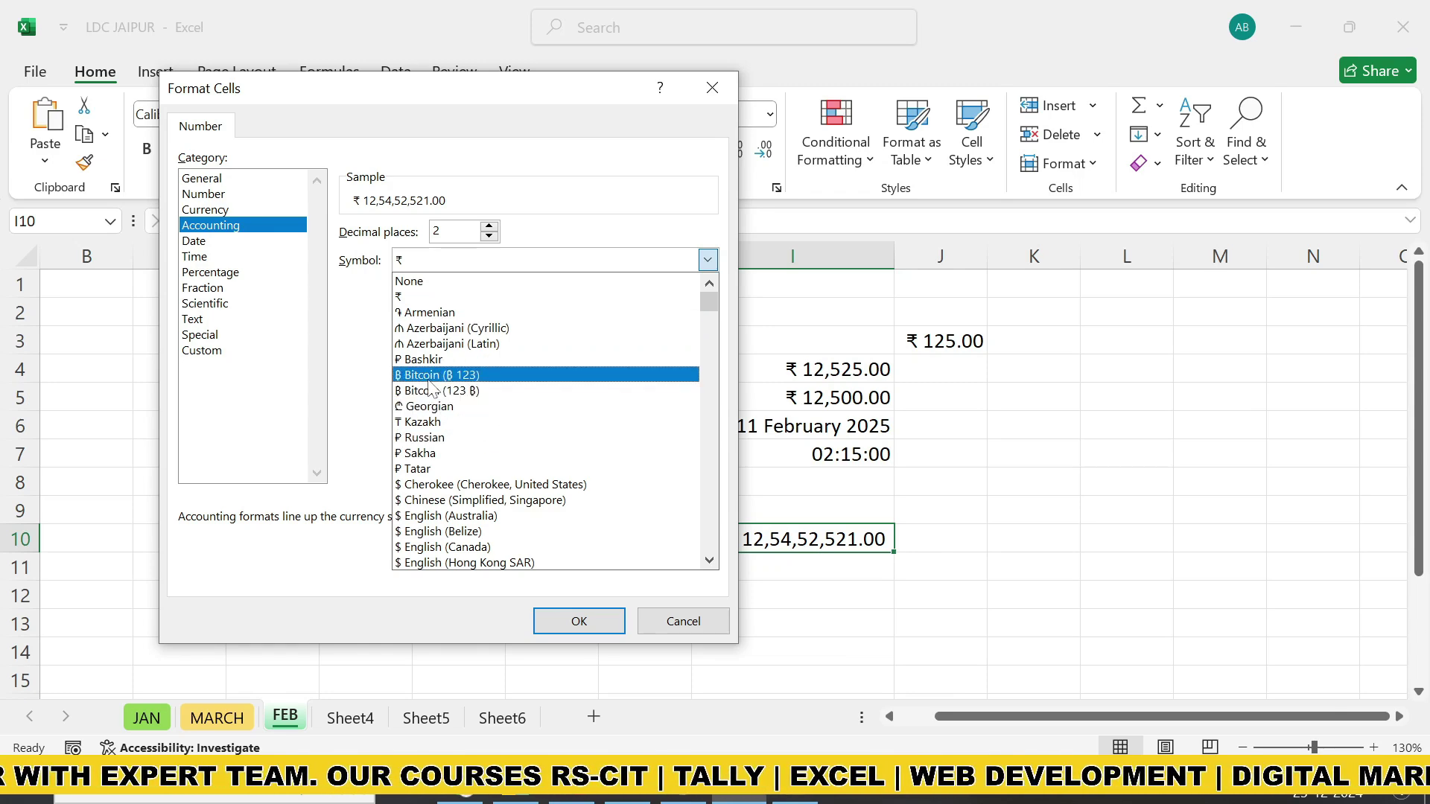
scroll(441, 473, down, 1)
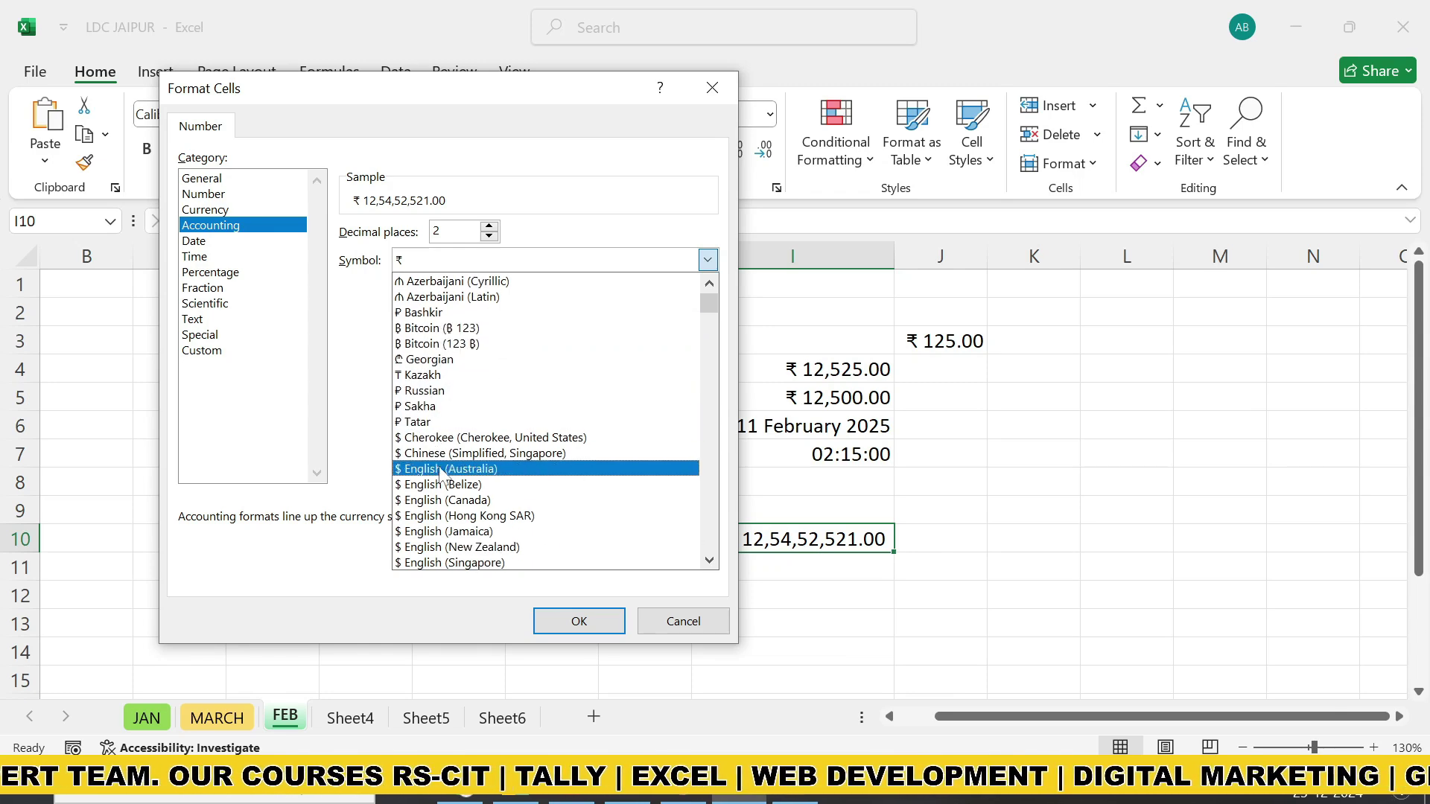
scroll(449, 494, down, 6)
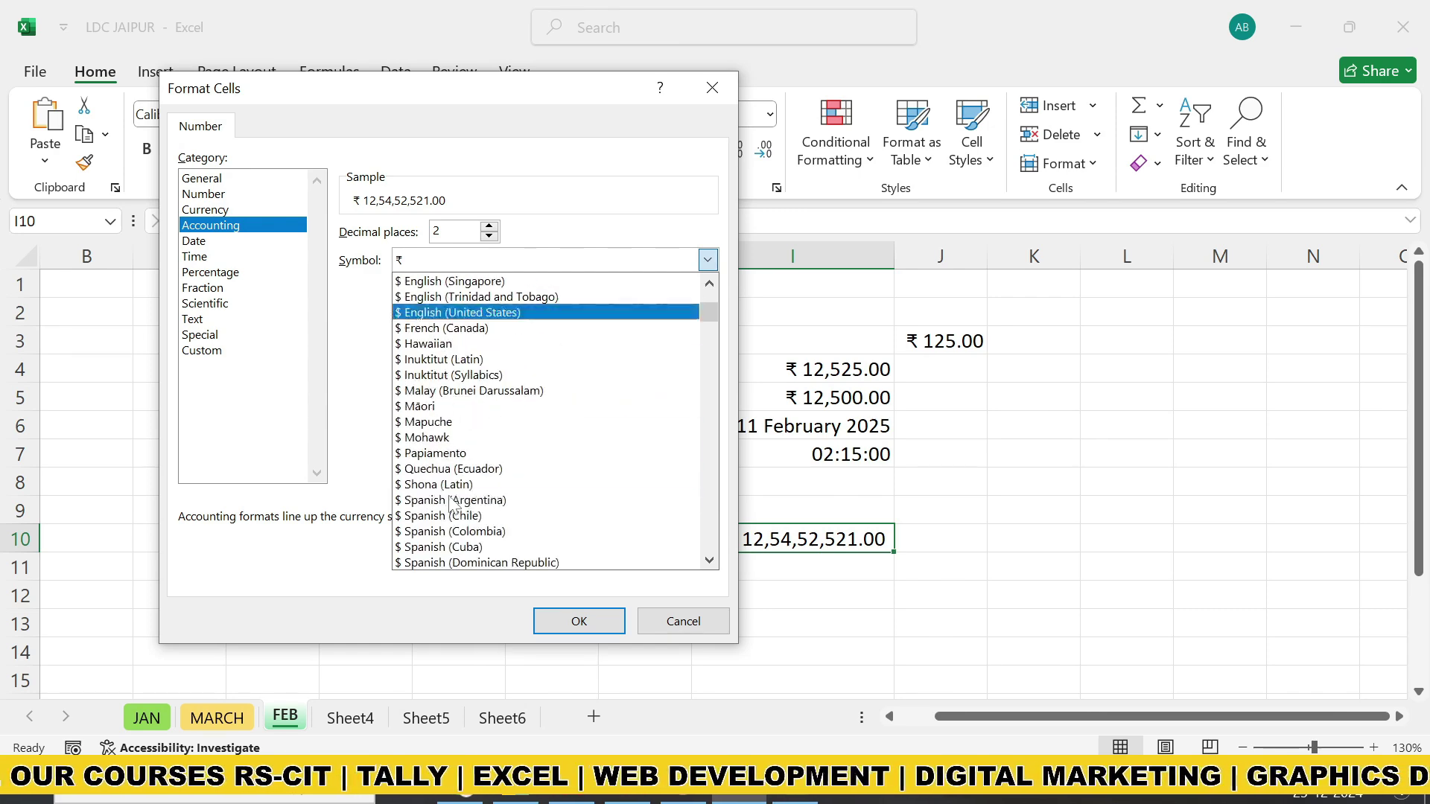
scroll(450, 507, down, 3)
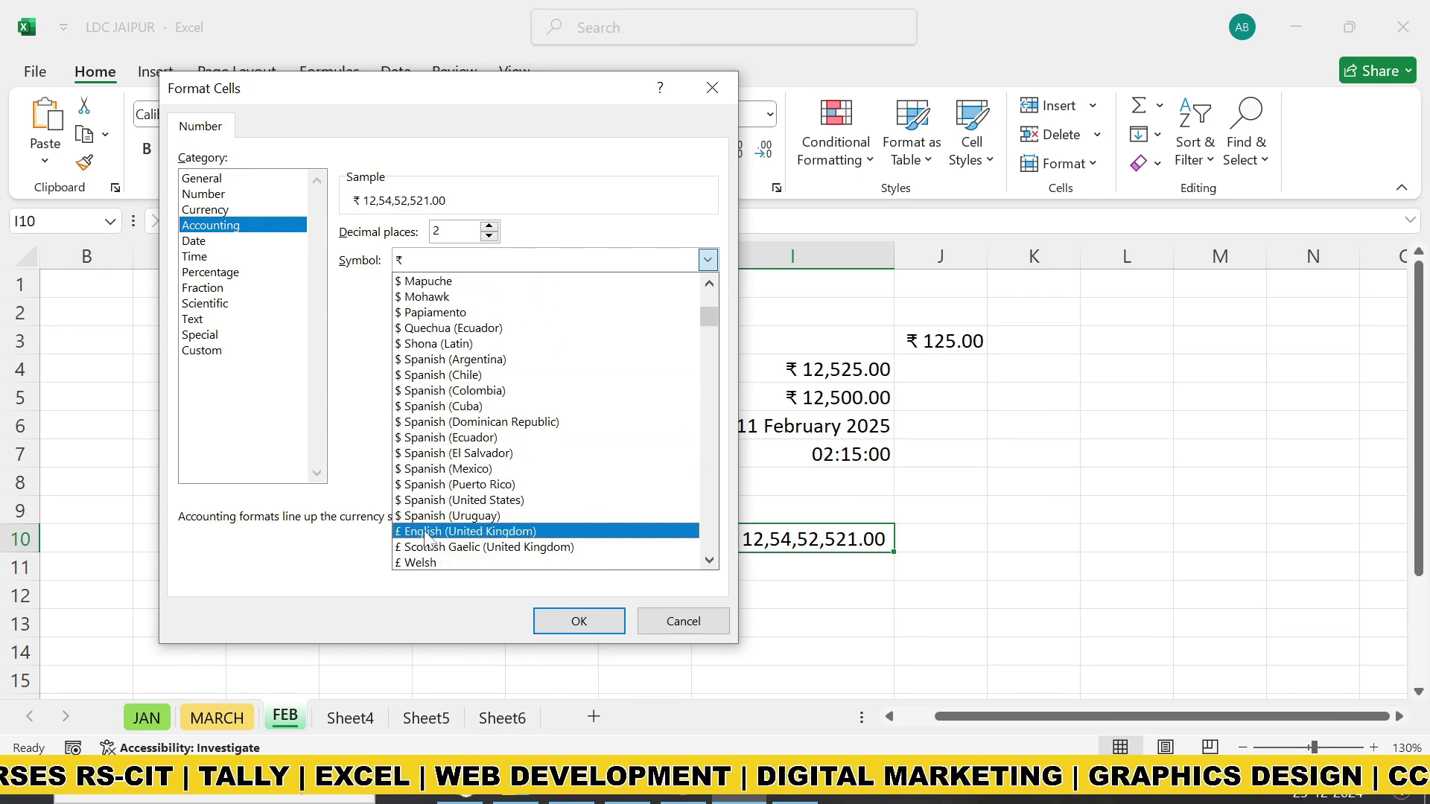
click(427, 538)
click(584, 629)
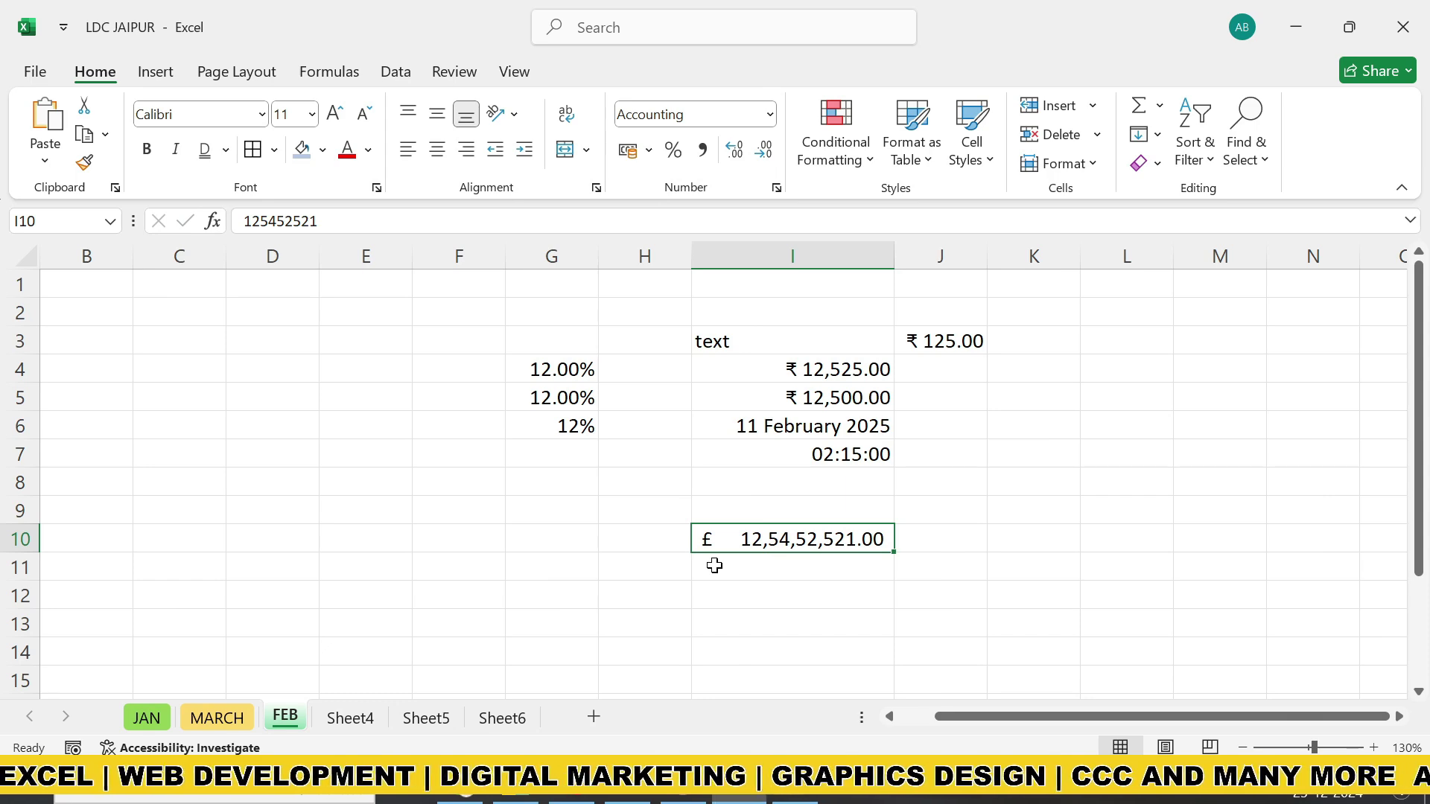
click(929, 467)
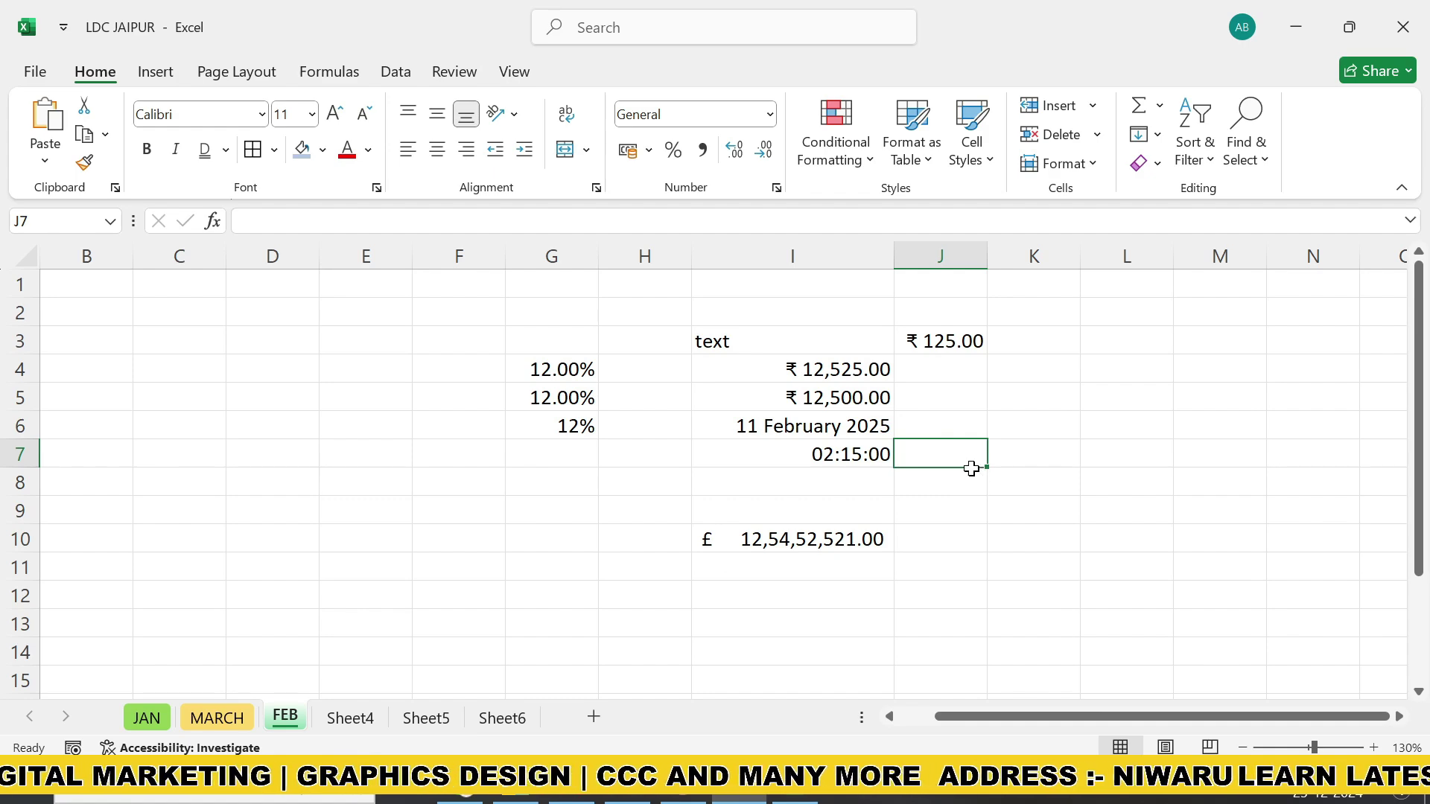
scroll(971, 468, down, 1)
scroll(971, 468, down, 1)
scroll(939, 428, up, 1)
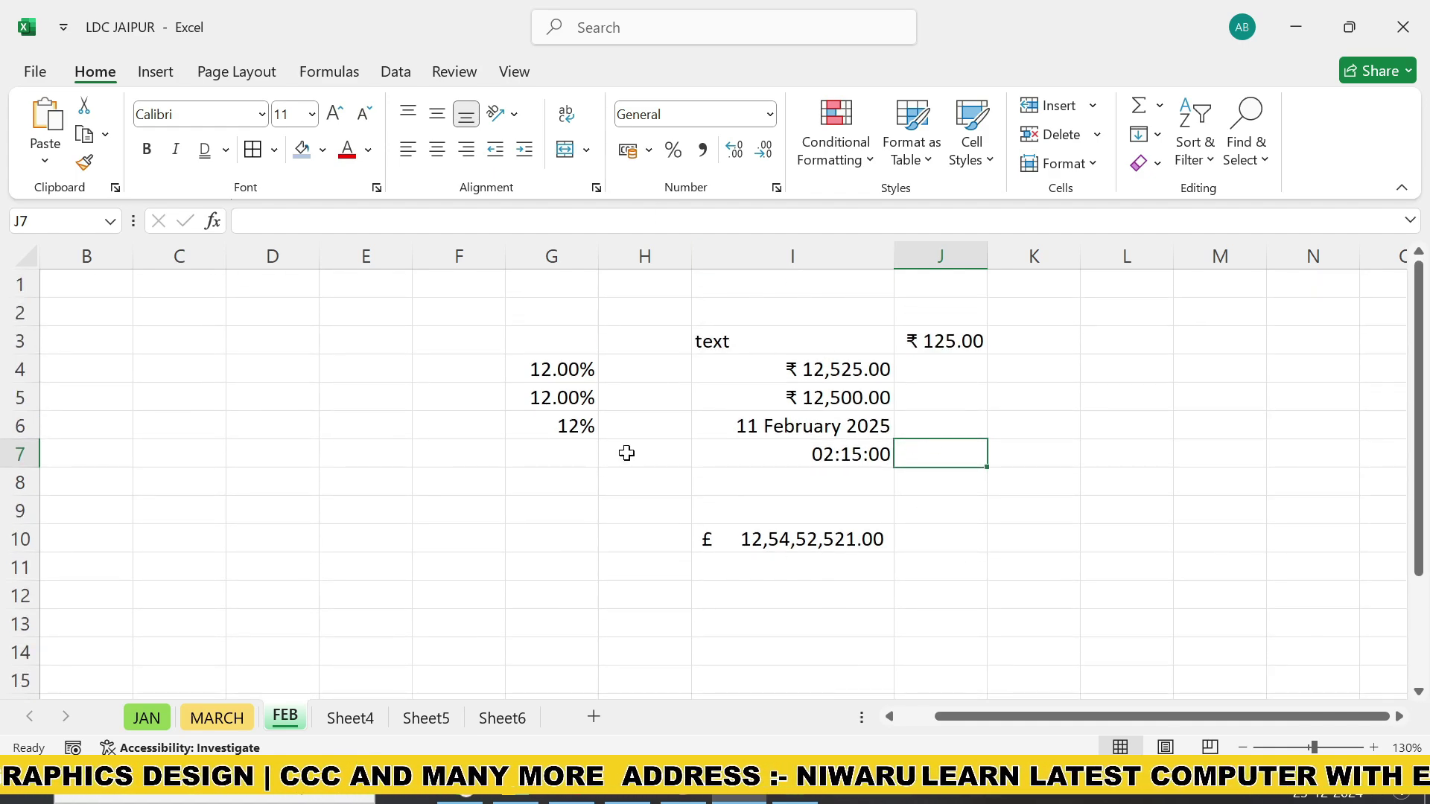
Format the empty cell F9 as Currency and enter the amount 1250 in it
click(457, 514)
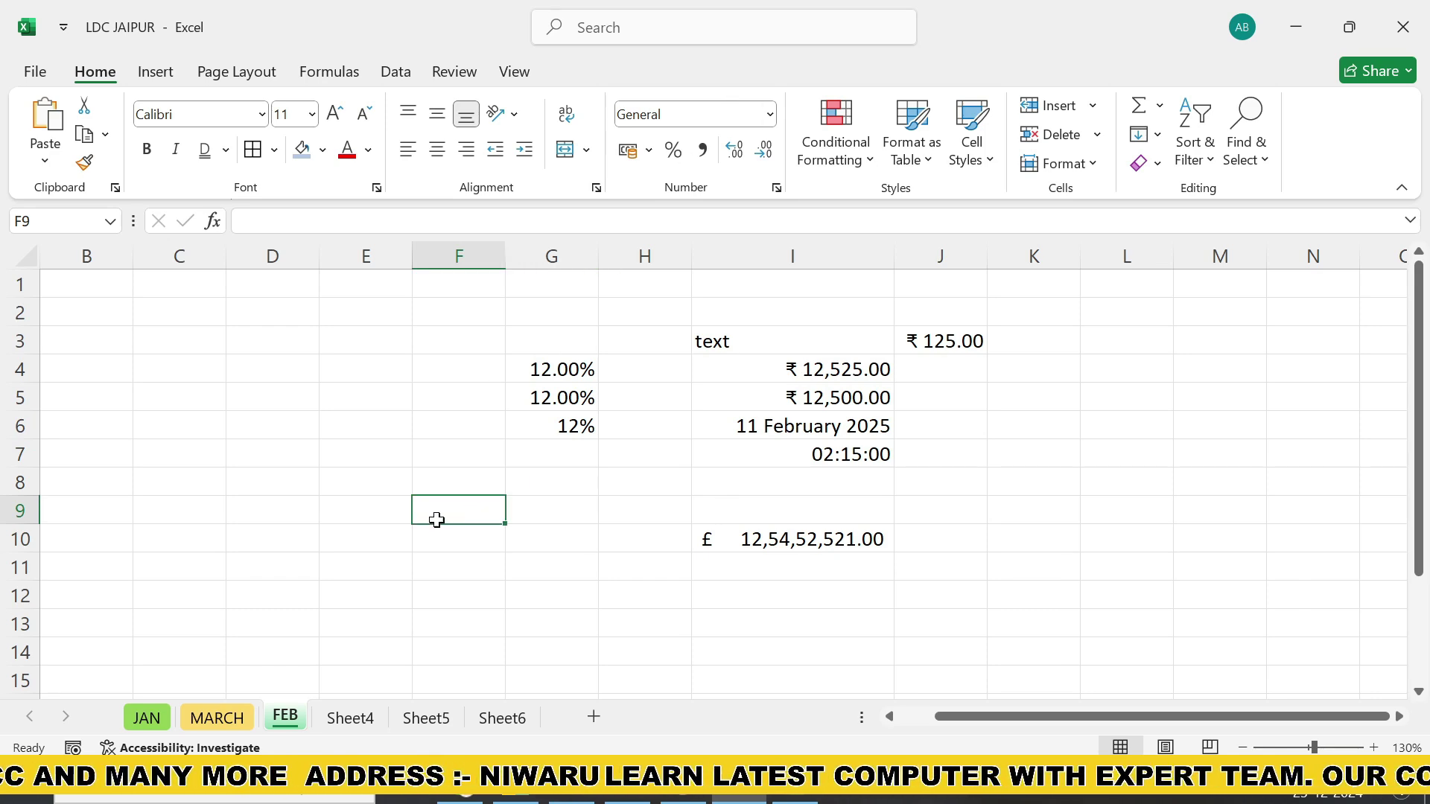
click(771, 115)
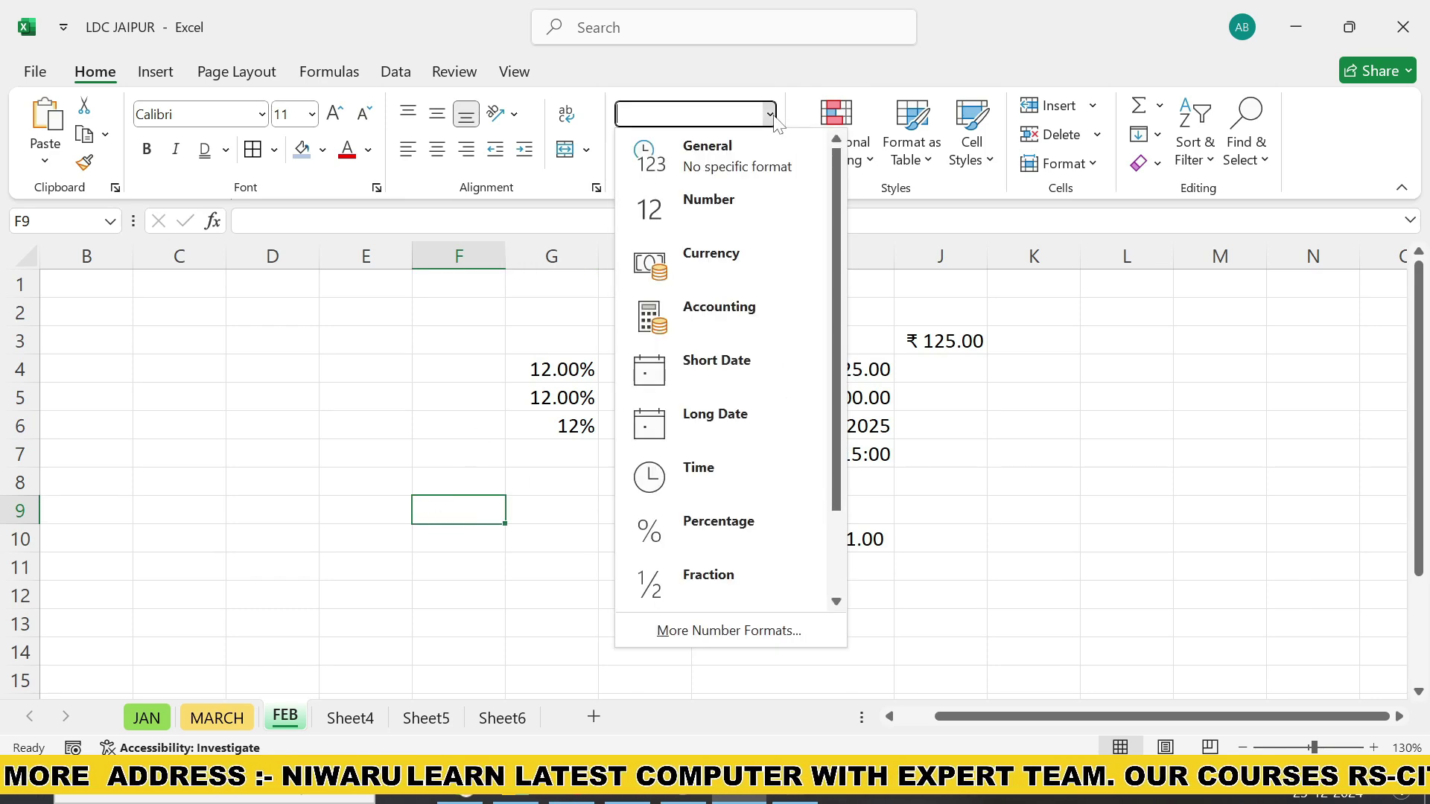
click(733, 264)
click(480, 550)
click(471, 511)
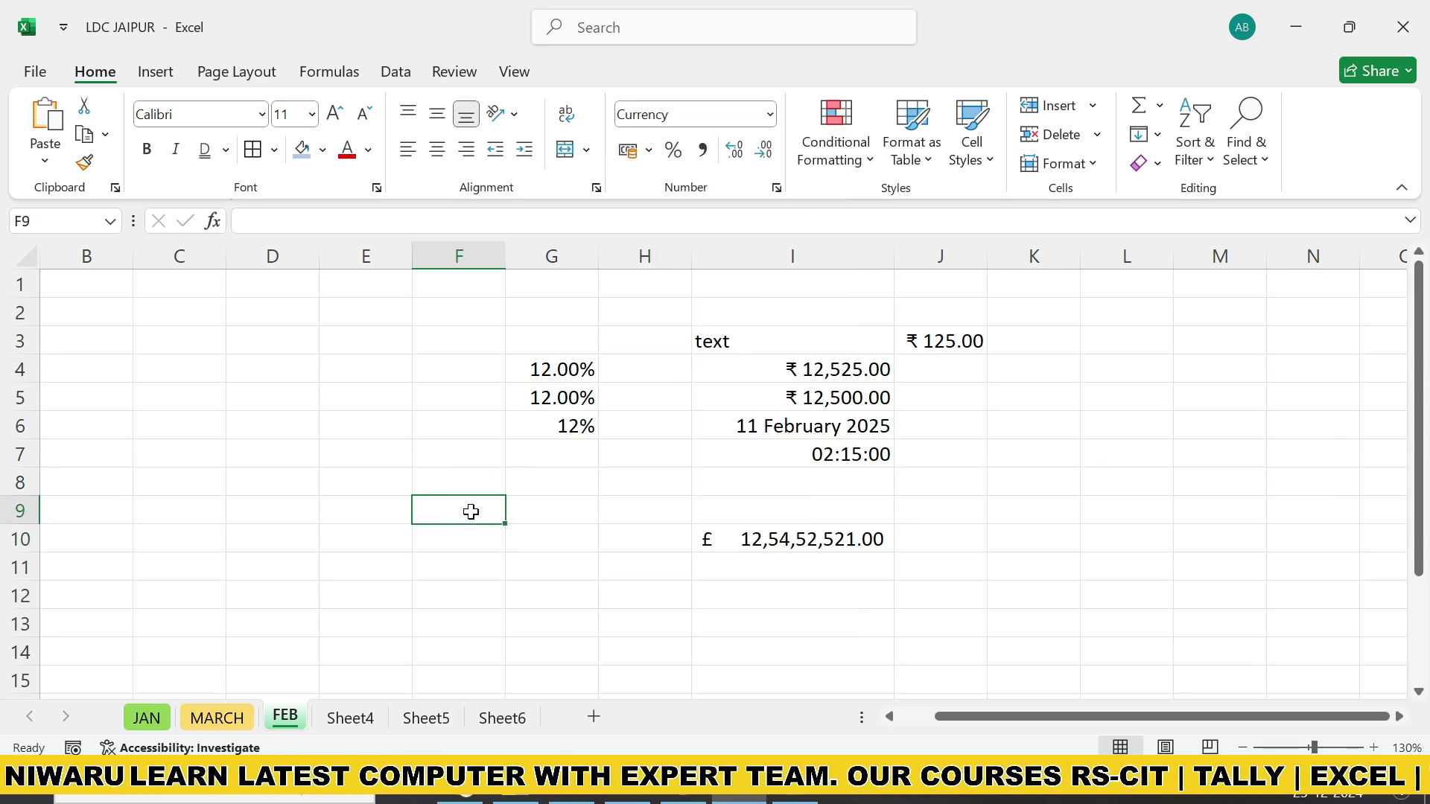
text(1250)
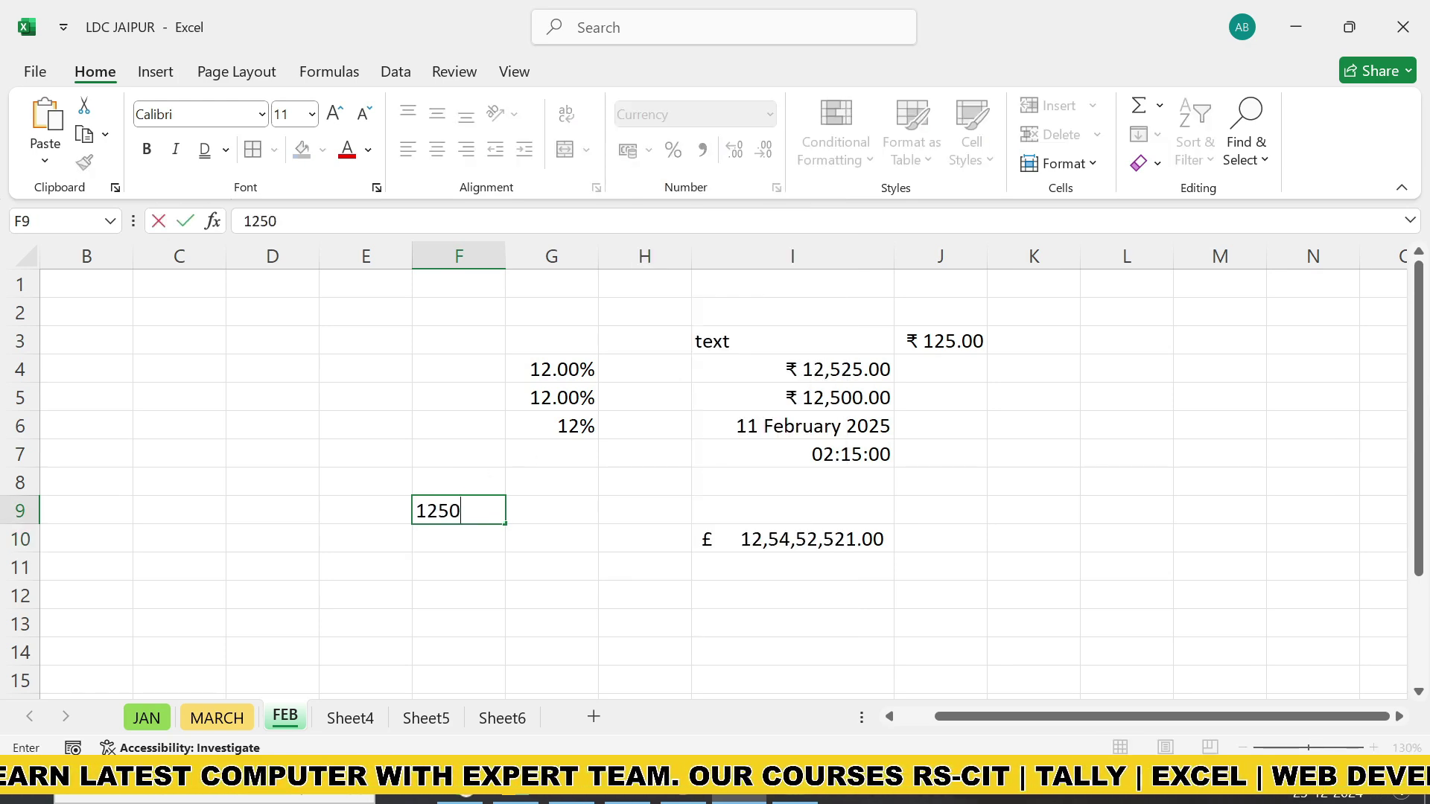
click(476, 570)
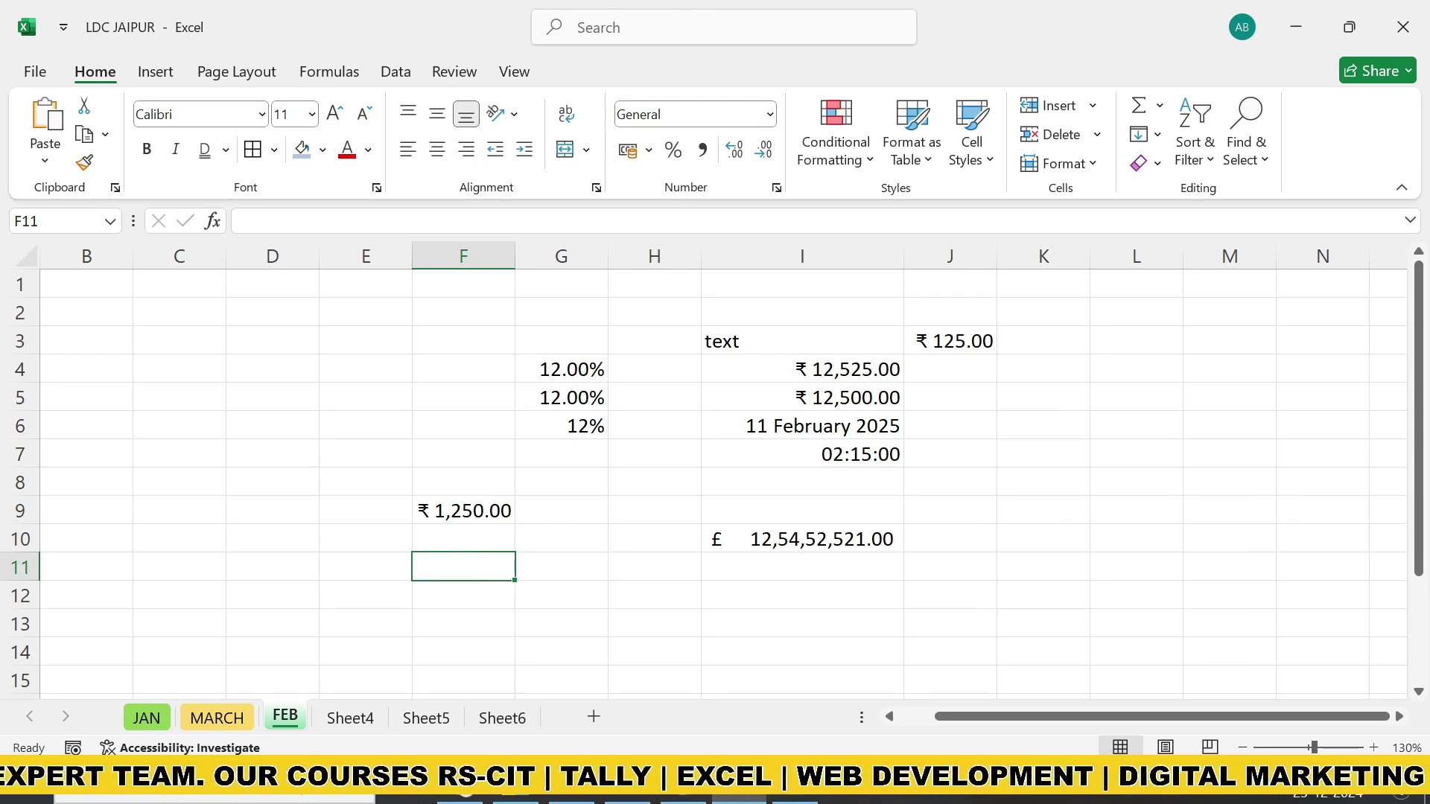
click(769, 114)
scroll(762, 474, down, 2)
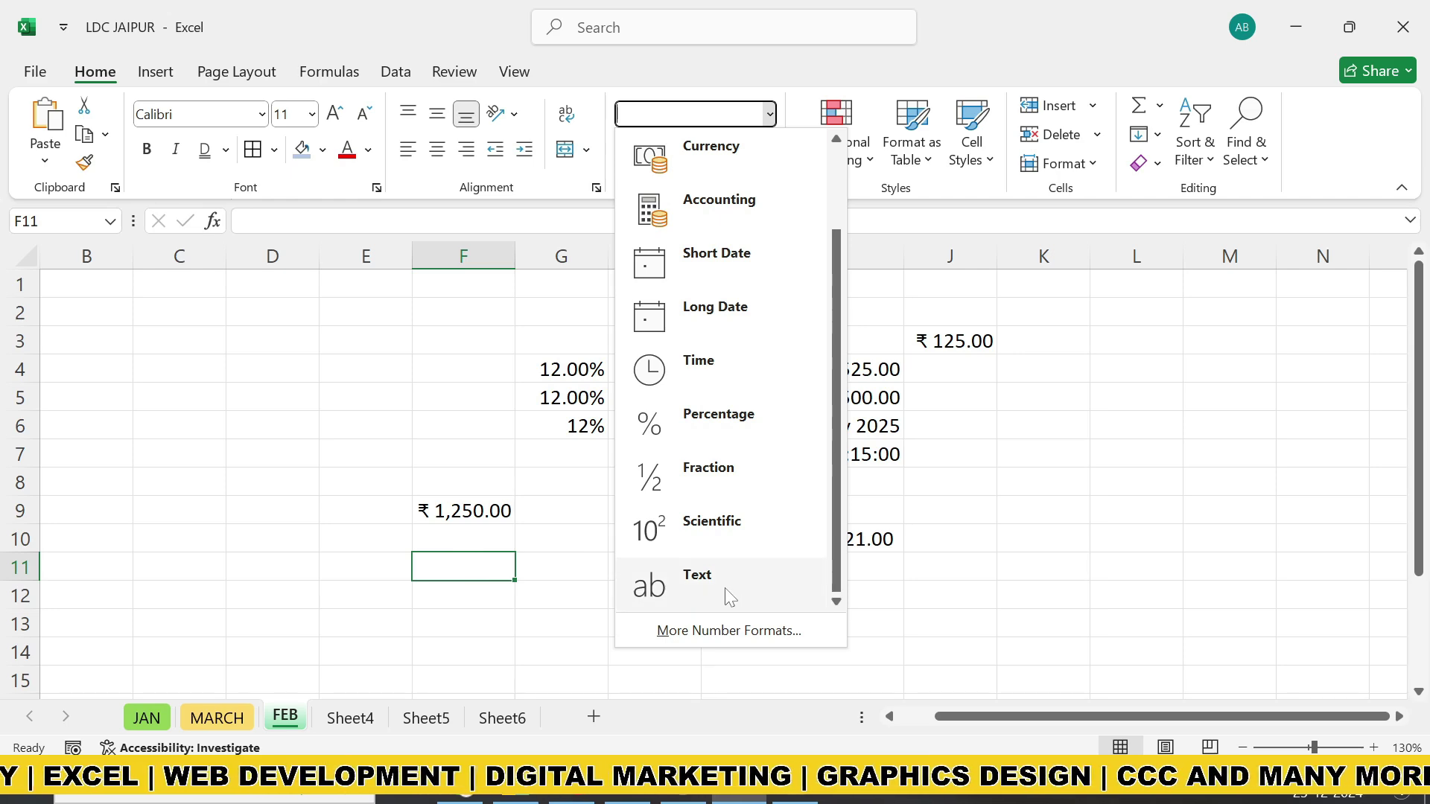
click(592, 581)
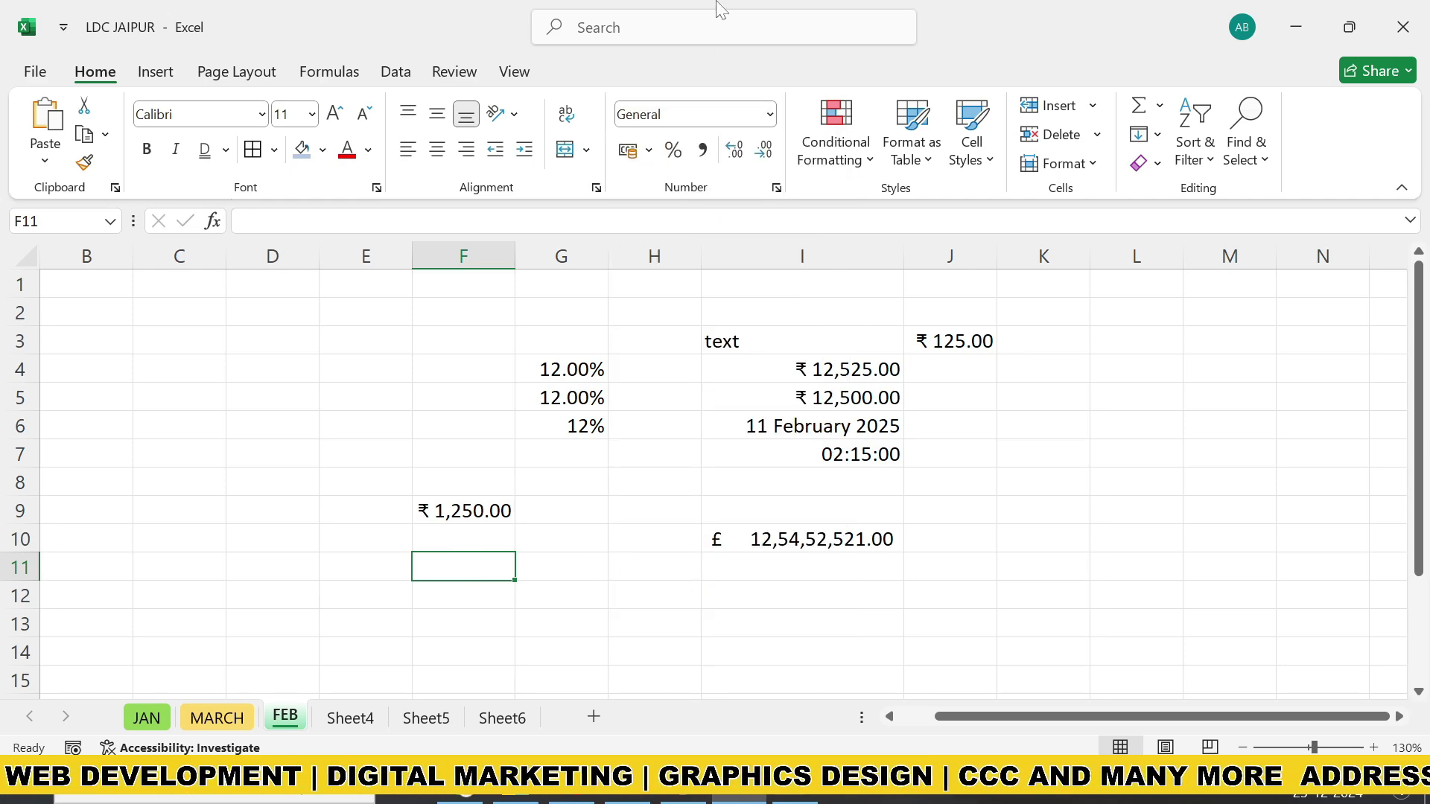
click(769, 114)
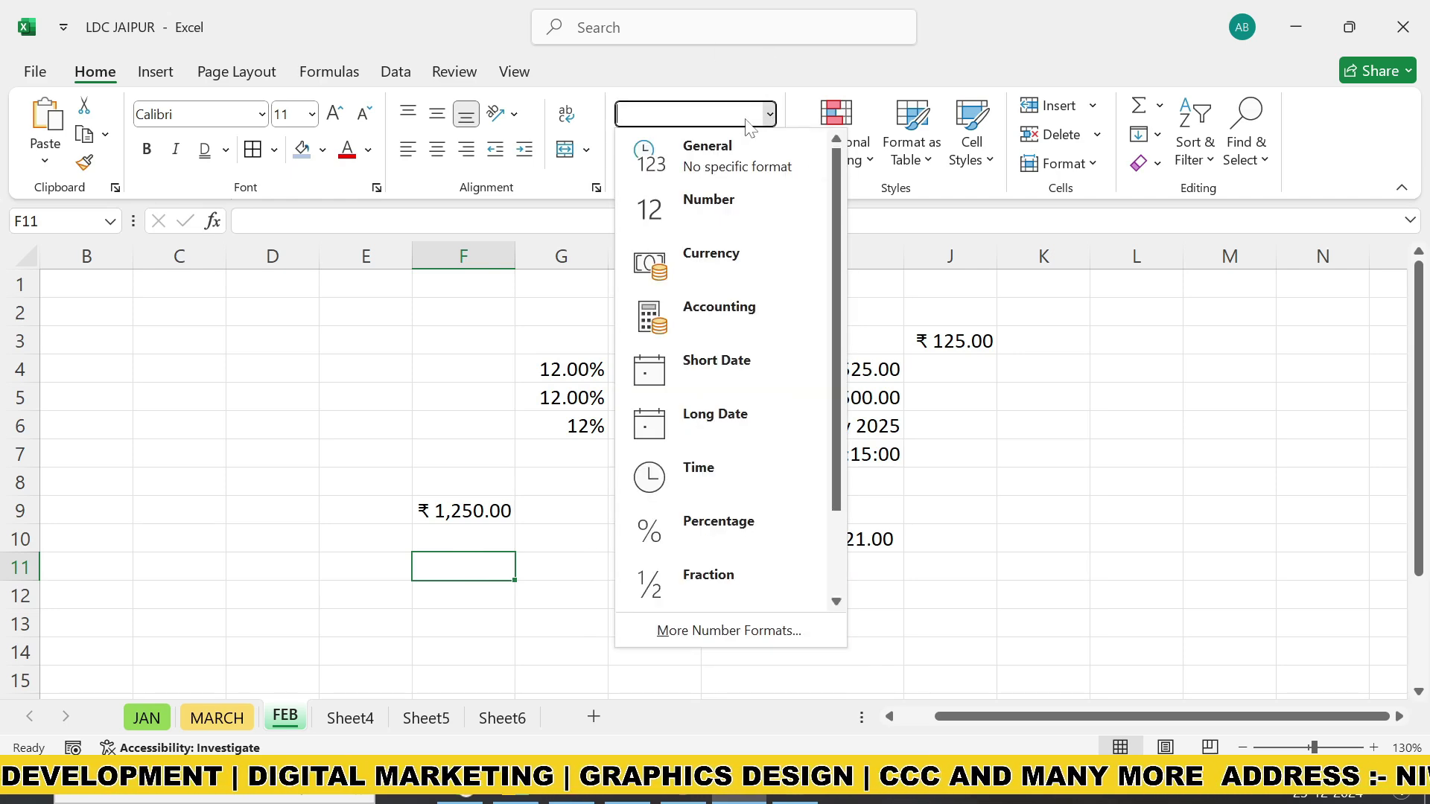
click(555, 512)
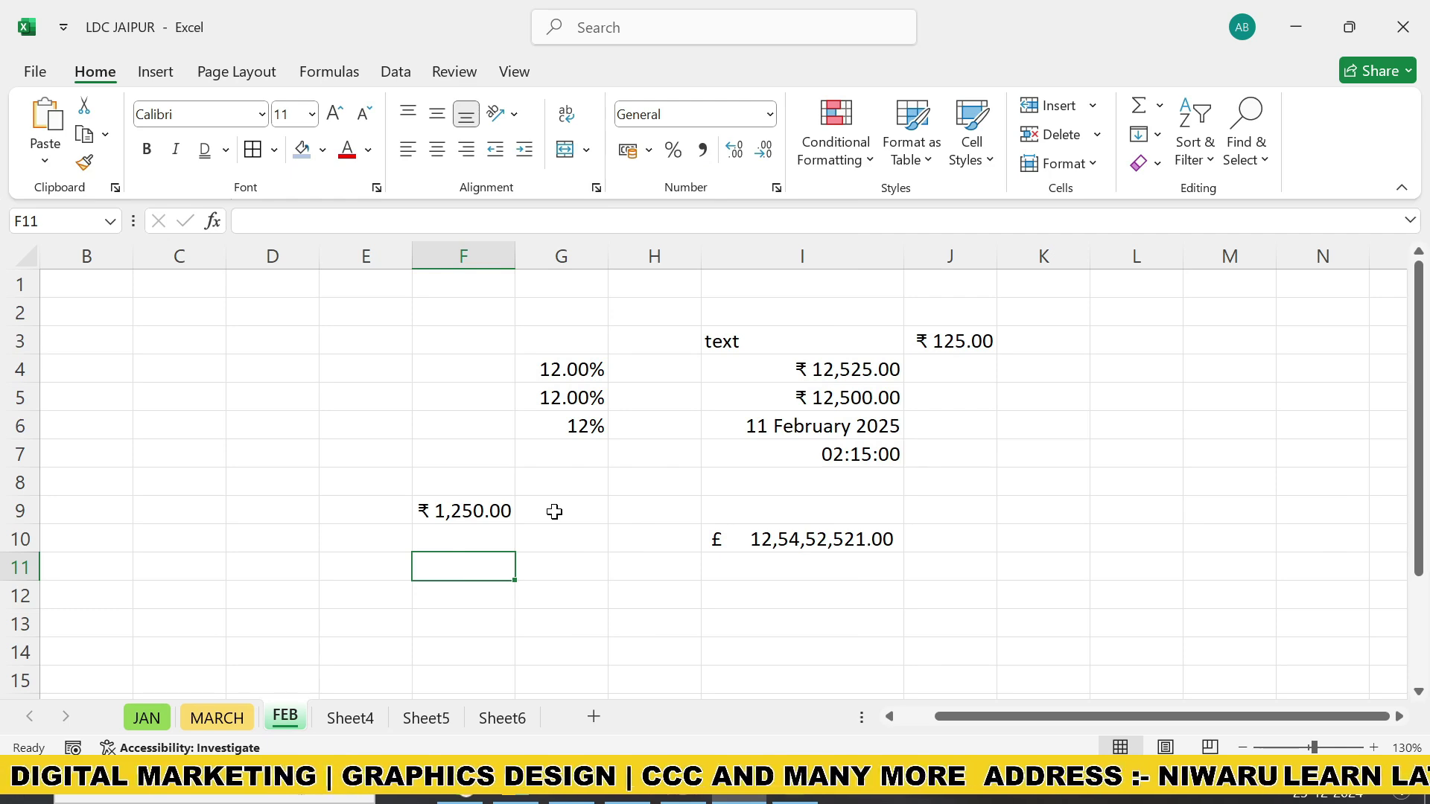